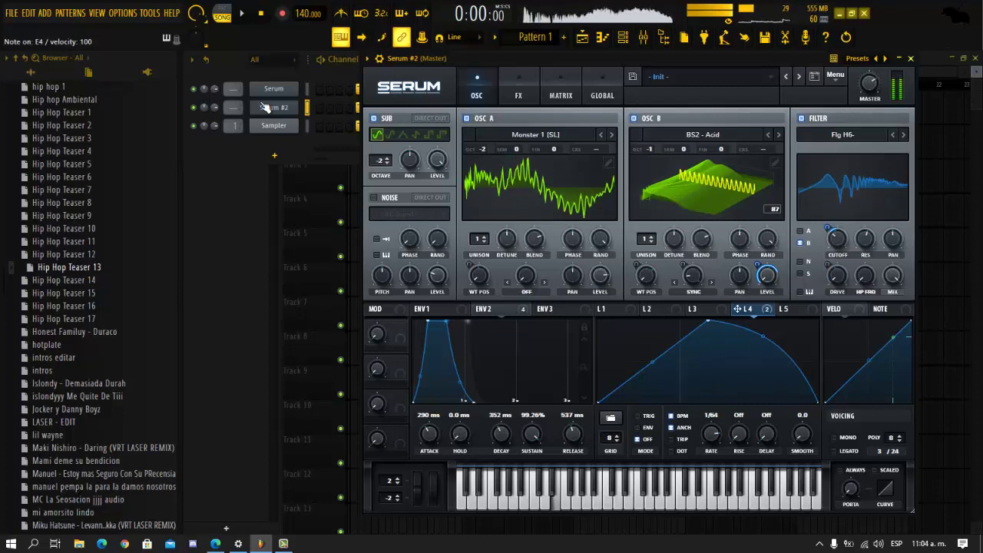
Play the notes C4, D4 and E4 on the Serum #2 channel to preview the finished sound
key(z)
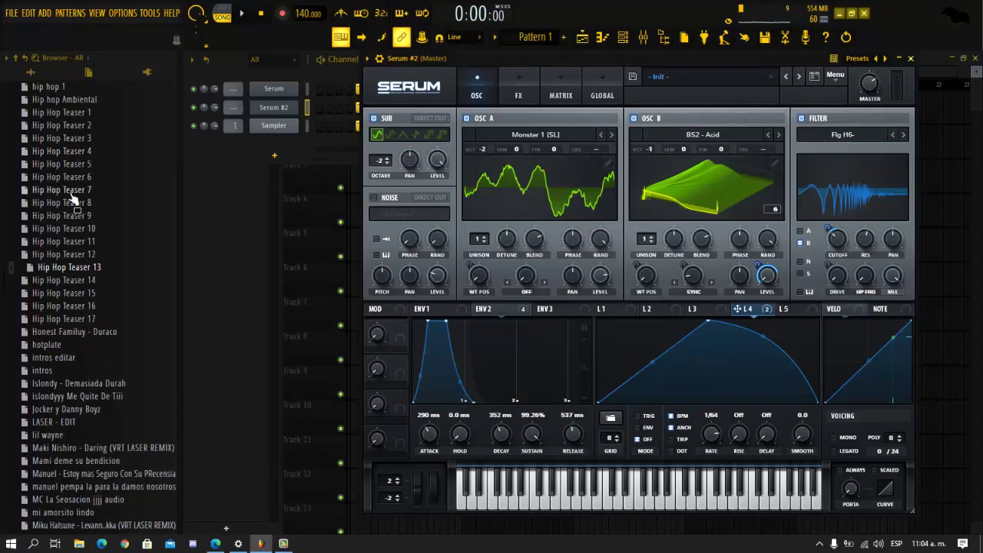
key(z)
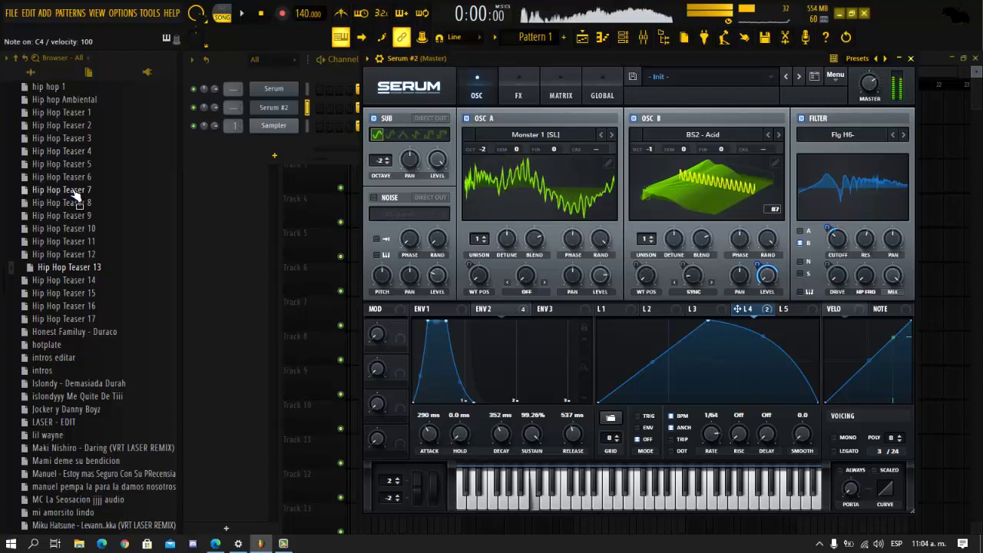
key(x)
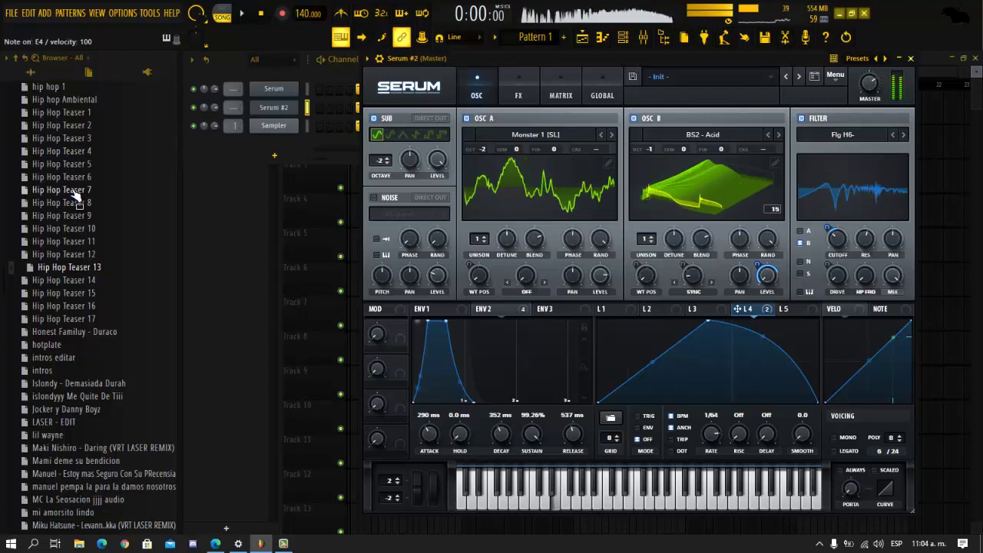
key(c)
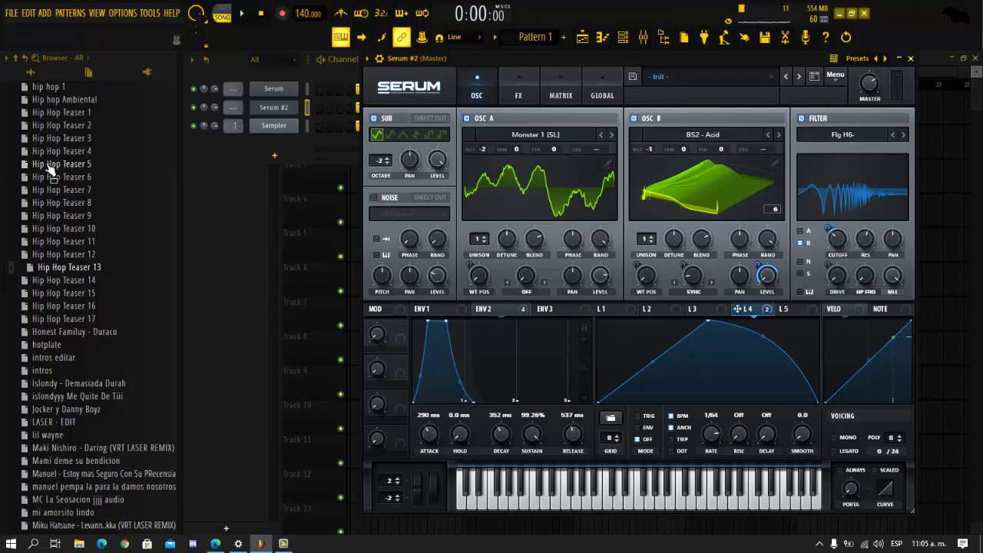
Open the plugin window of the first Serum channel
right_click(272, 109)
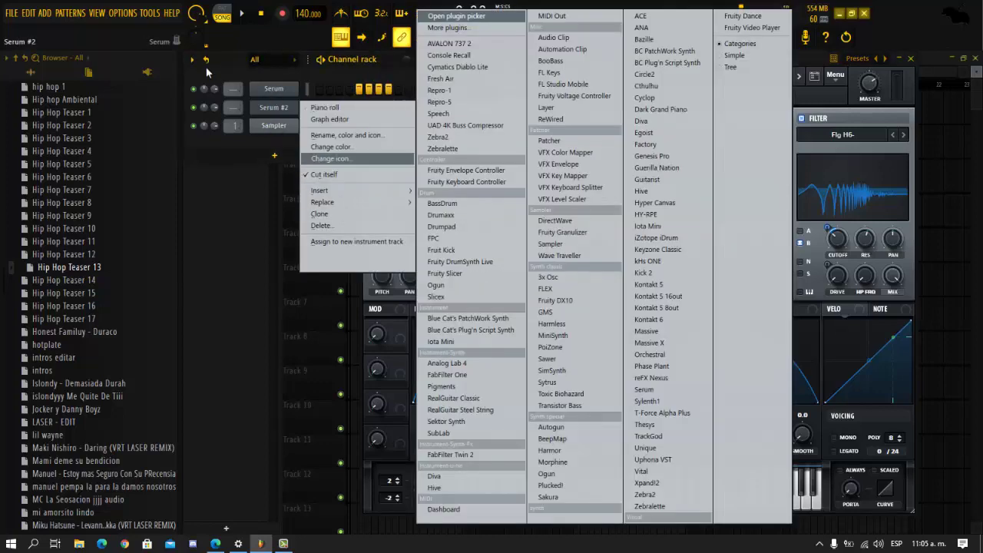
click(257, 89)
click(258, 89)
click(264, 90)
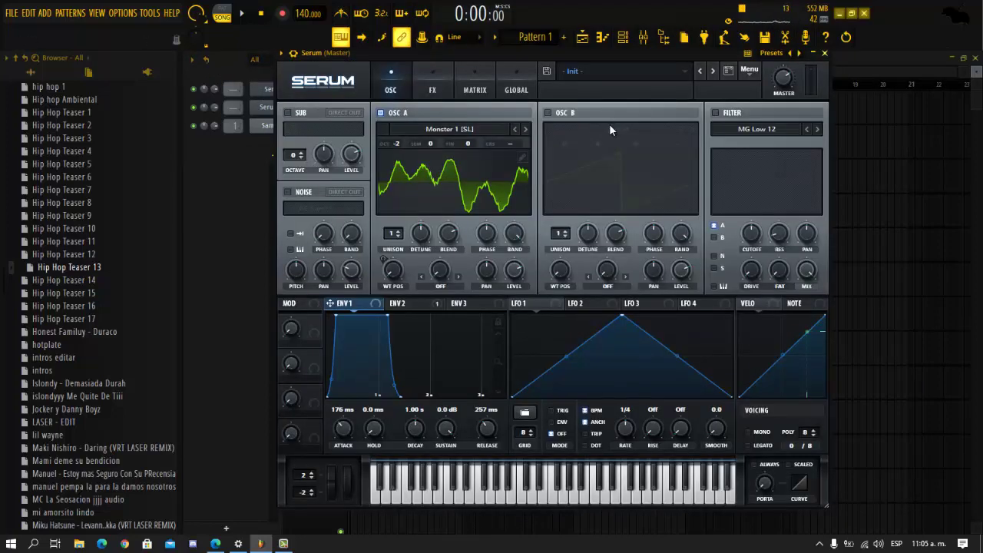
click(280, 90)
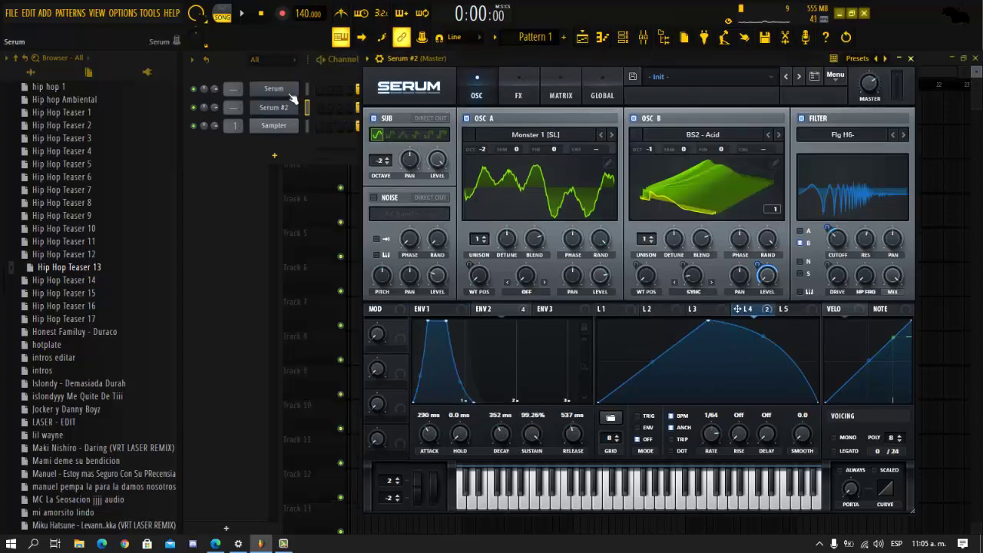
click(285, 90)
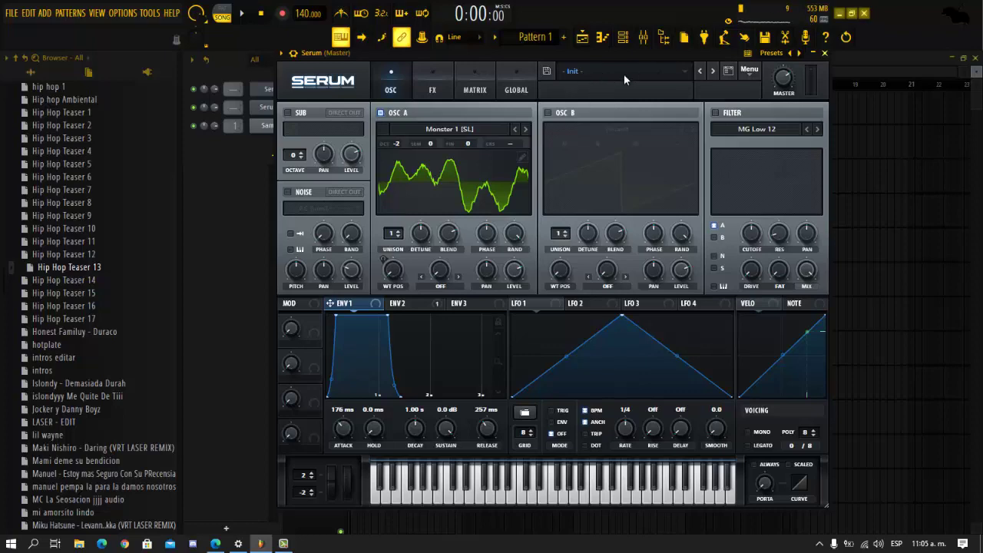
Reset the first Serum instance to its Init preset
click(624, 74)
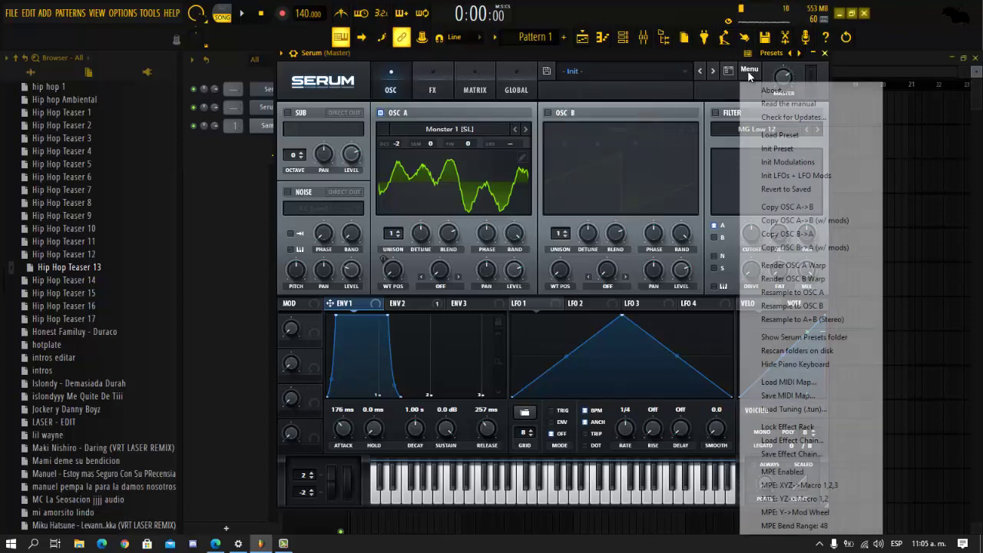
click(749, 71)
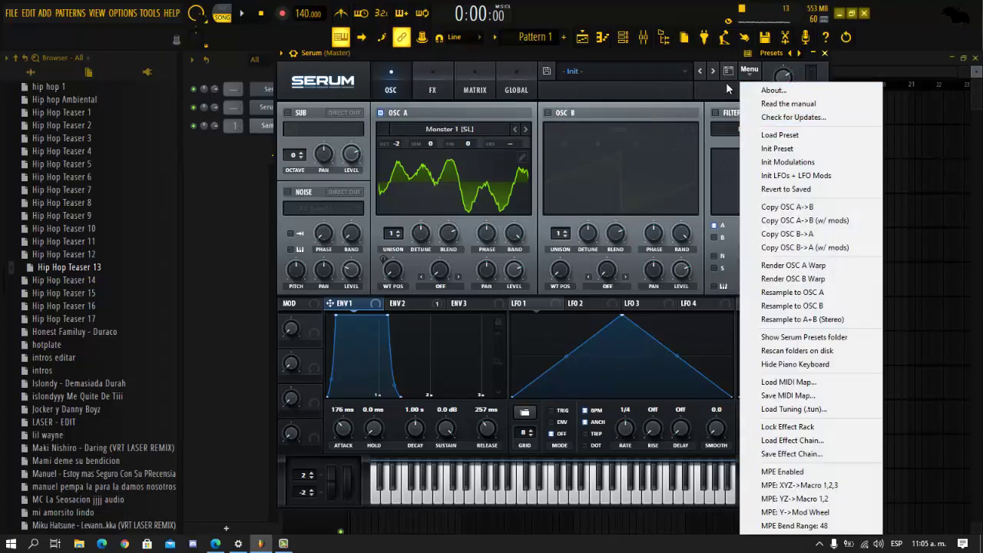
click(778, 149)
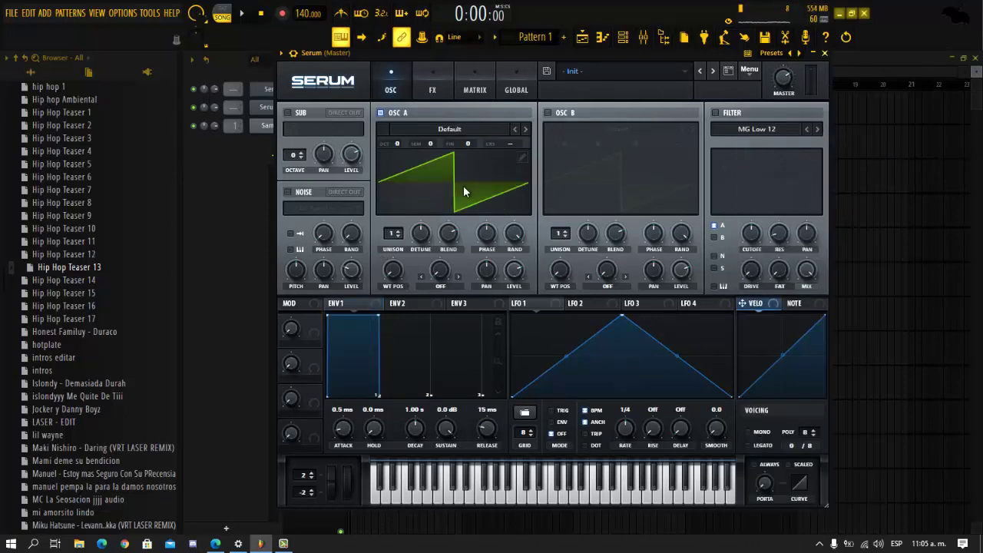
Load the Spectral wavetable Monster 1 [SL] into oscillator A
click(428, 130)
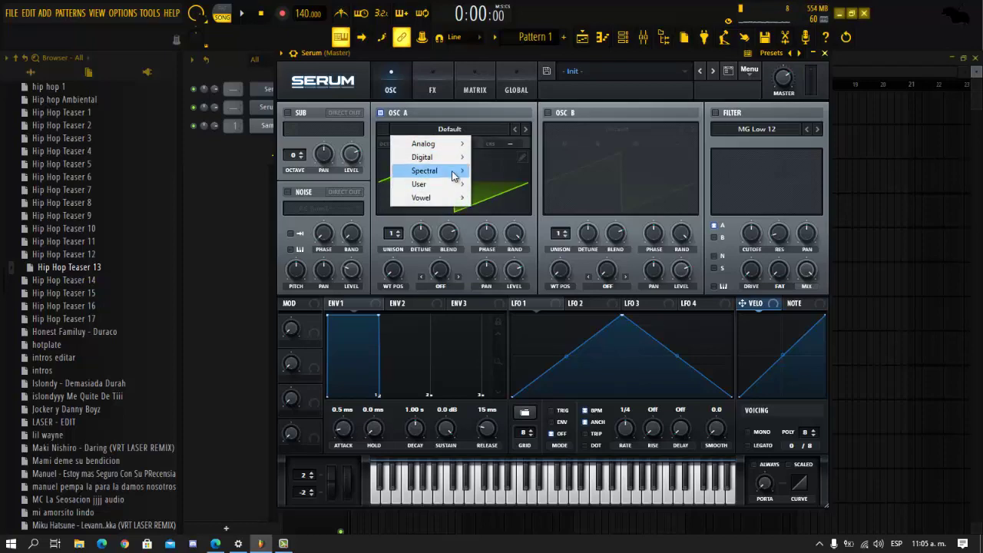
mouse_move(455, 171)
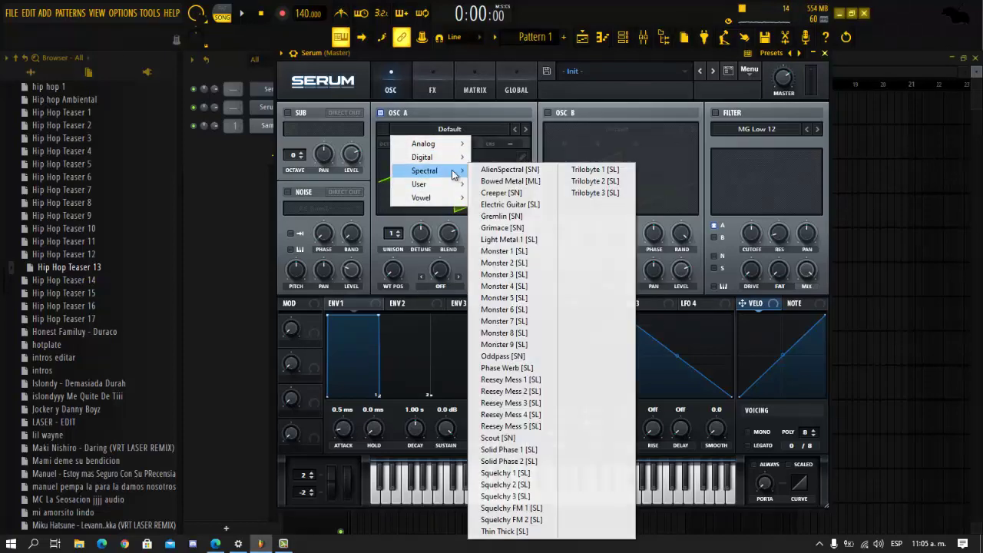
click(522, 251)
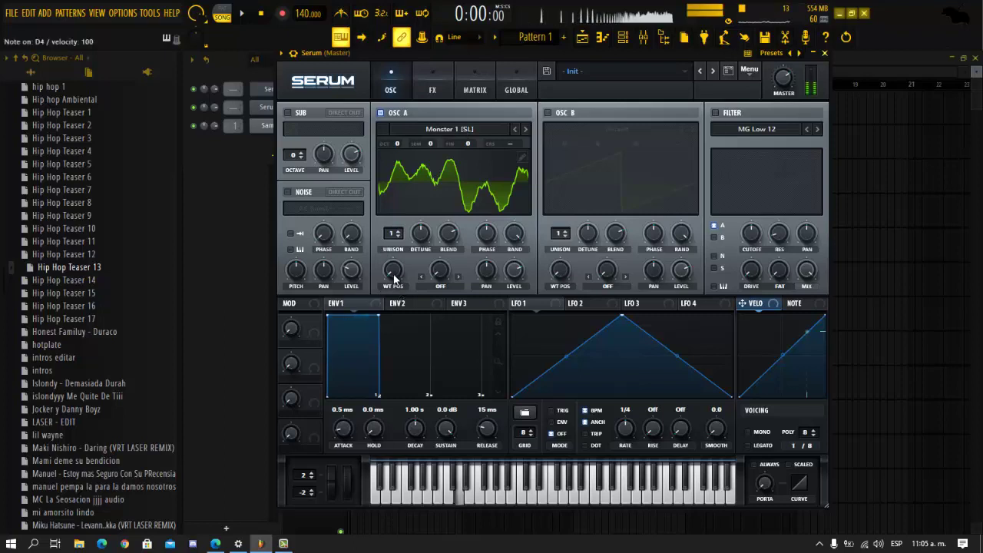
Audition oscillator A by sweeping its wavetable position and returning it to 1, keeping the typing keyboard's root note at C4
drag(392, 272, 402, 239)
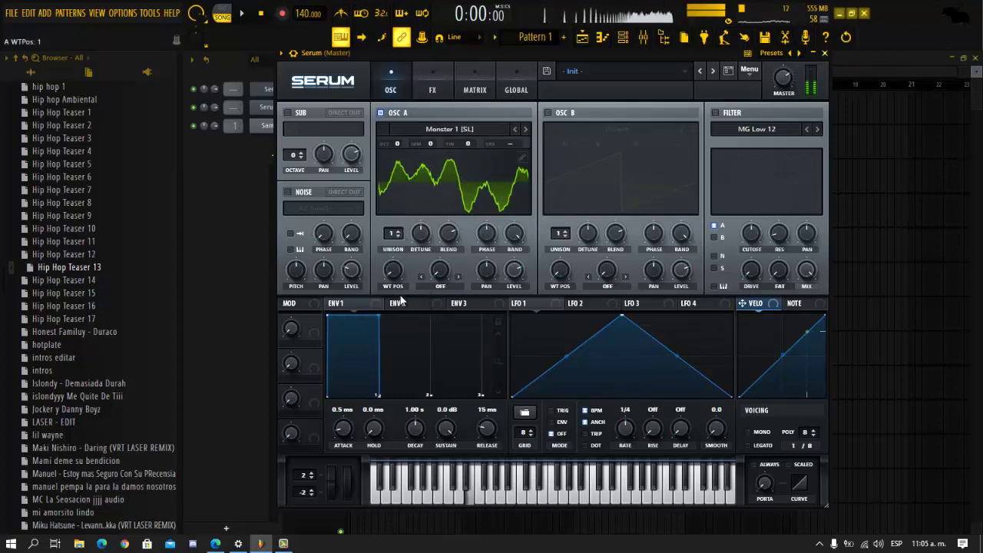
right_click(341, 37)
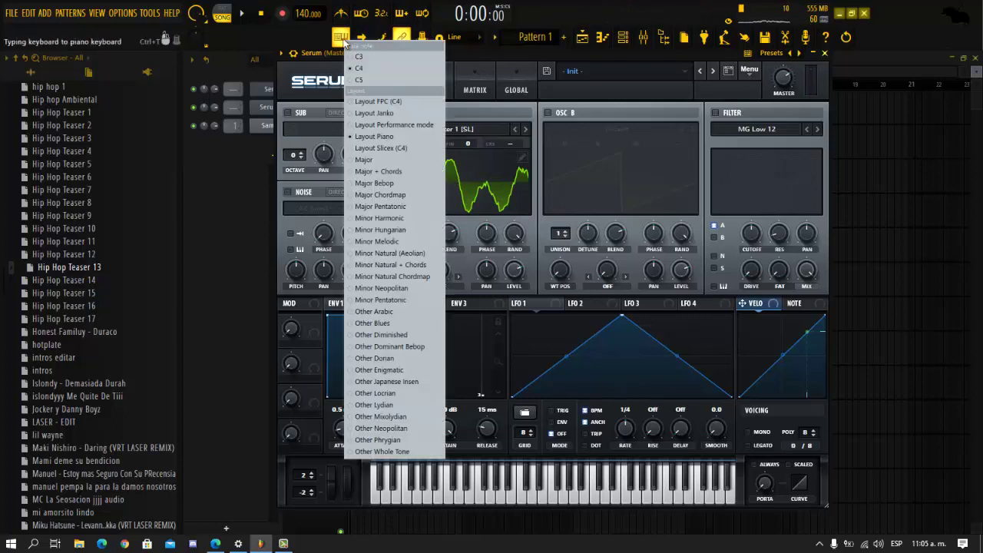
click(392, 68)
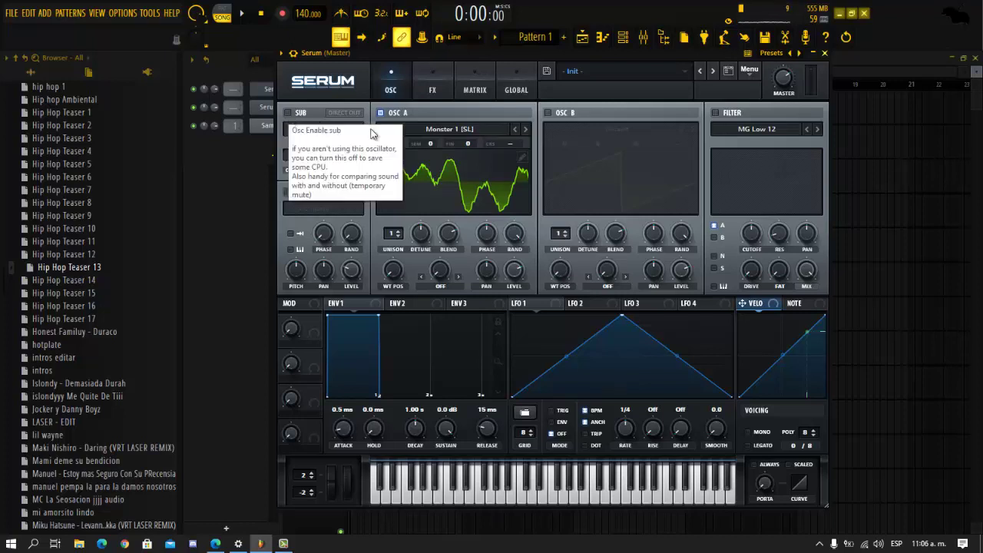
drag(391, 282, 396, 352)
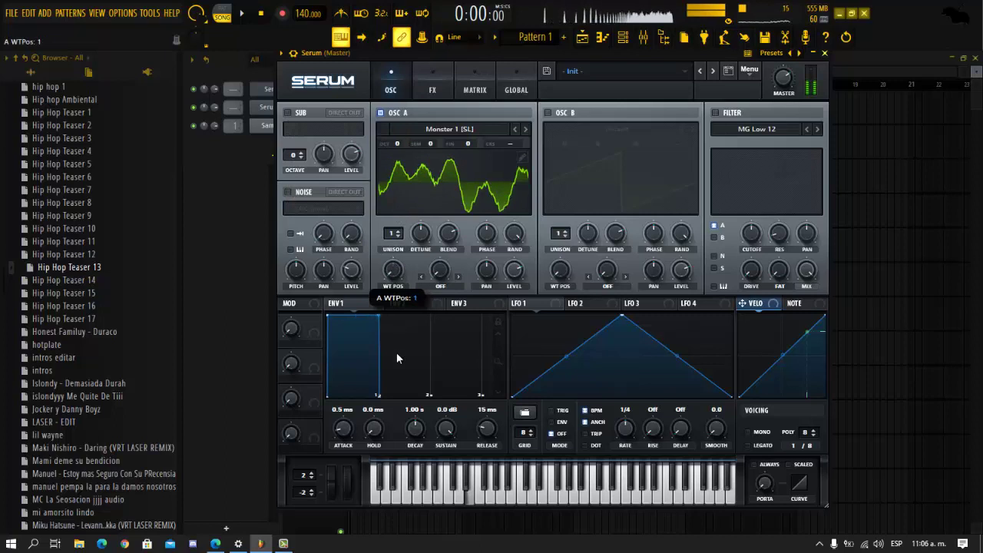
drag(395, 271, 406, 309)
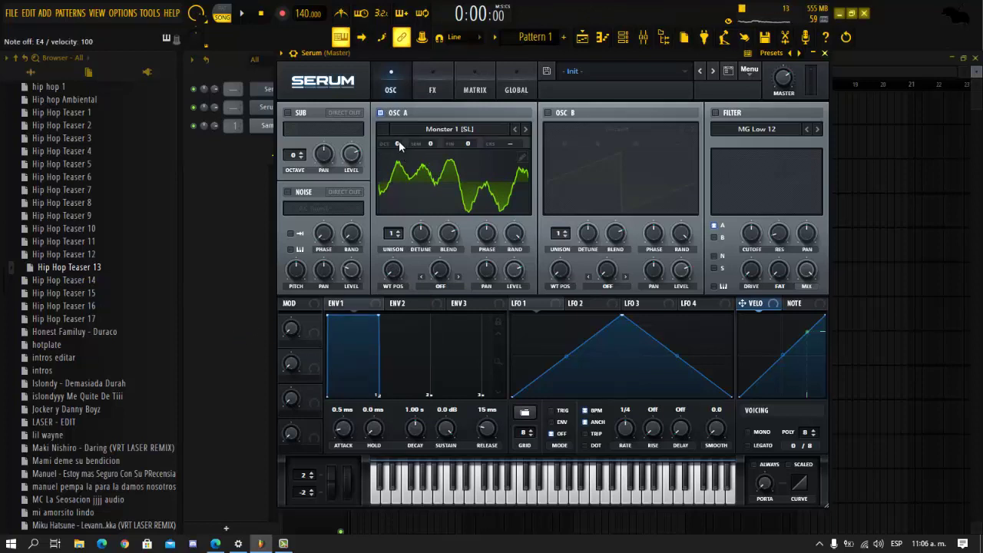
Set oscillator A's octave to -2 and play F4 to hear the lower pitch
drag(397, 144, 398, 144)
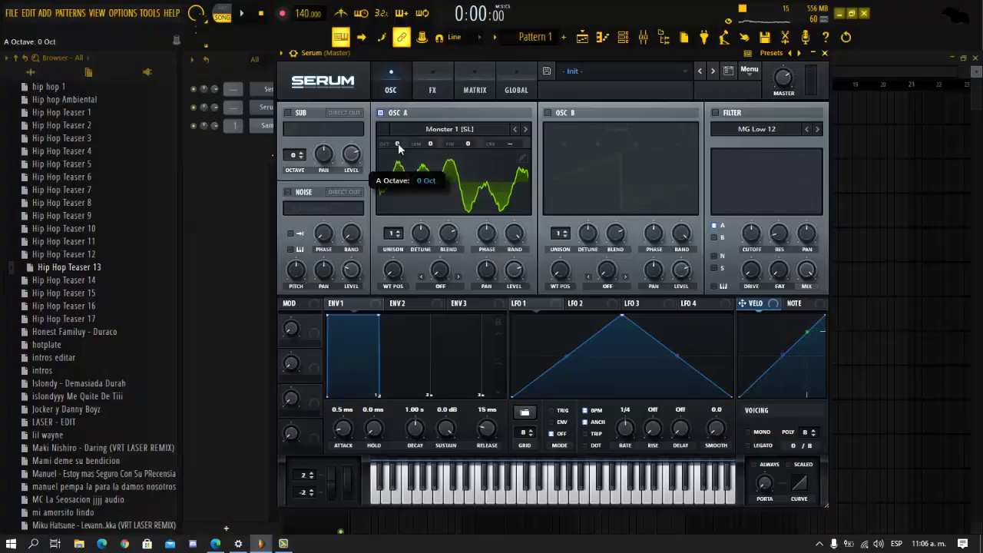
drag(397, 144, 396, 157)
key(v)
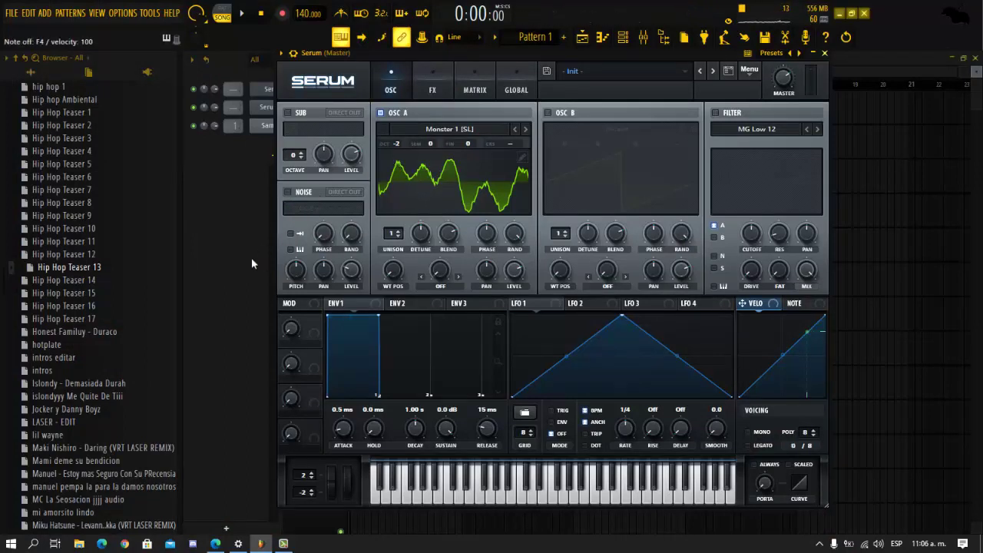
key(v)
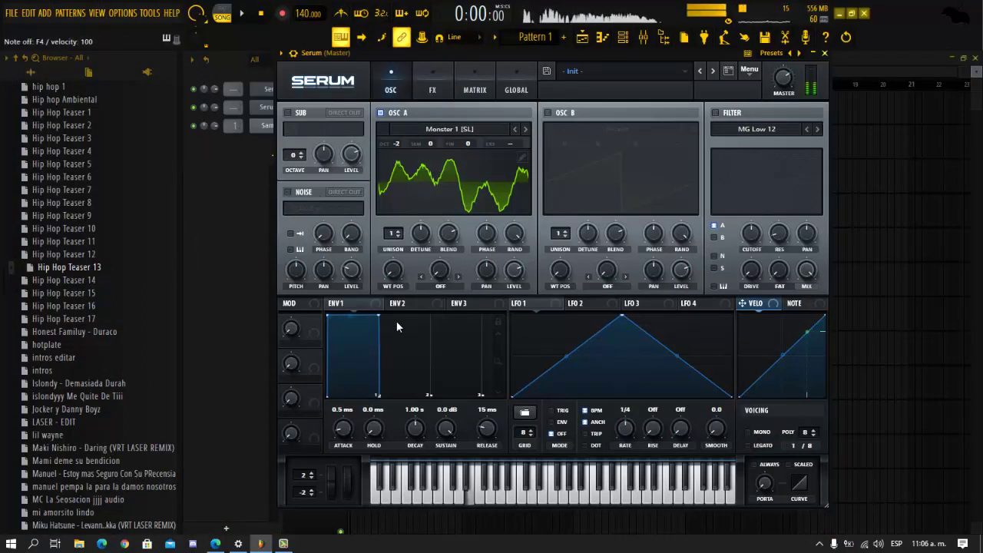
Play E4 while sweeping oscillator A's wavetable position up and back down to hear its movement
drag(393, 270, 402, 192)
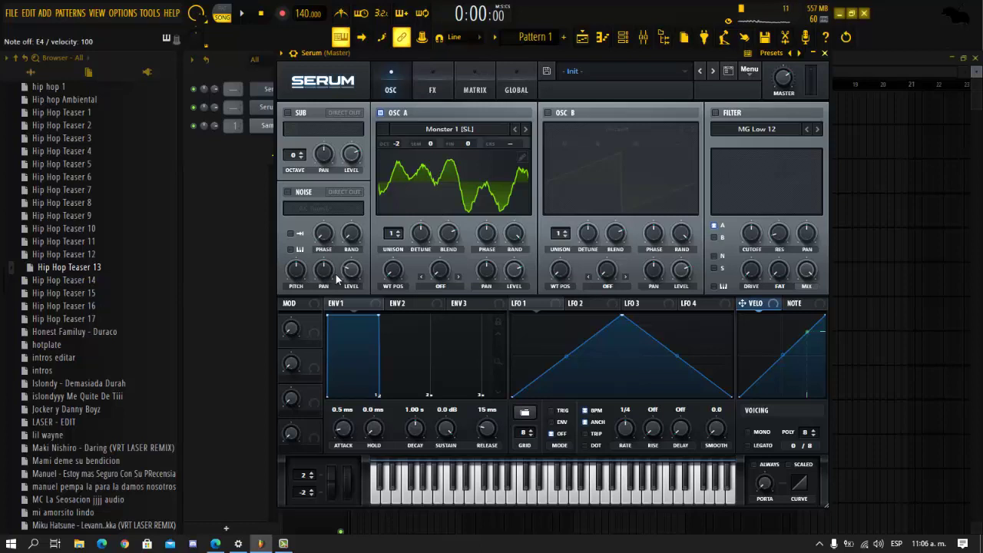
key(c)
key(c)
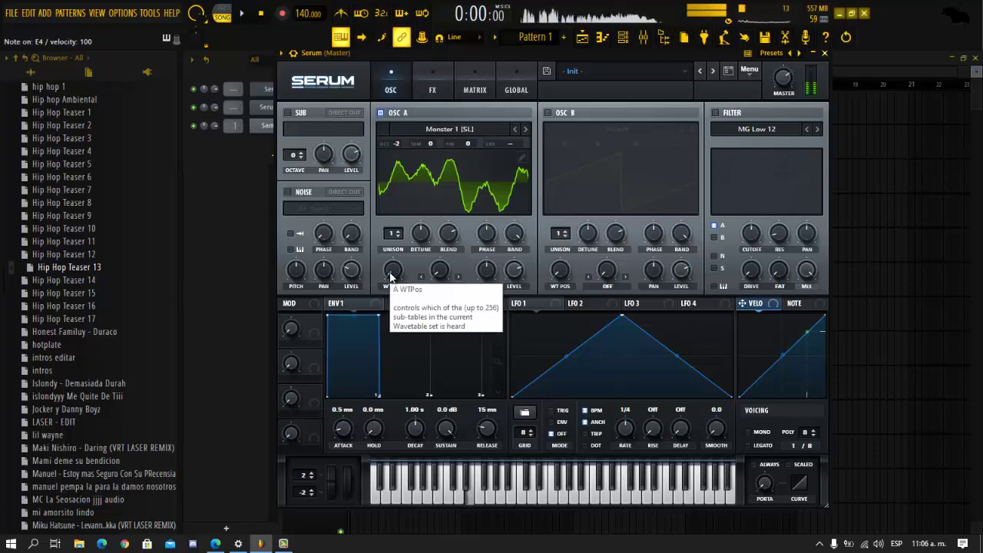
mouse_move(391, 282)
mouse_down()
mouse_move(402, 186)
mouse_move(395, 293)
mouse_up()
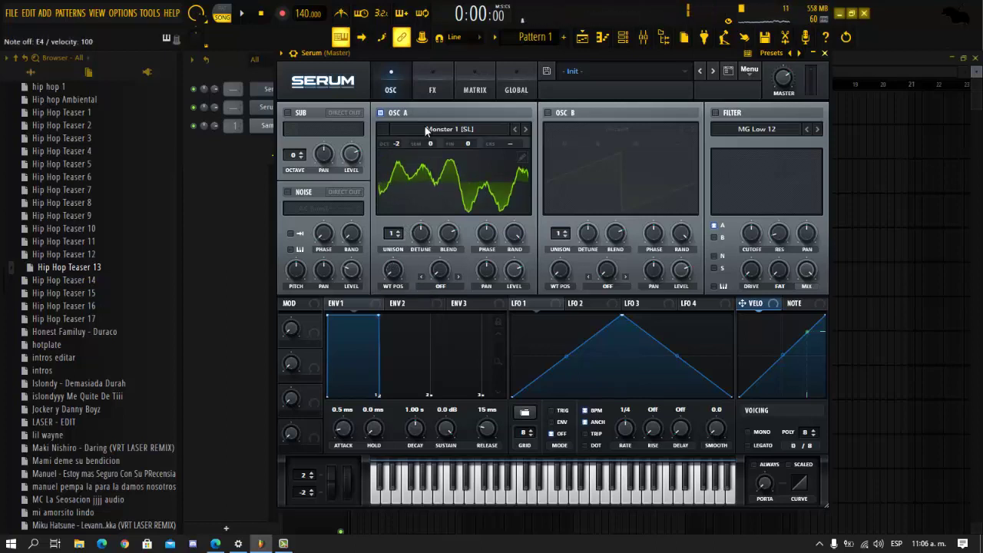
Enable the Hyper/Dimension effect and audition it while sweeping oscillator A's wavetable position
click(433, 89)
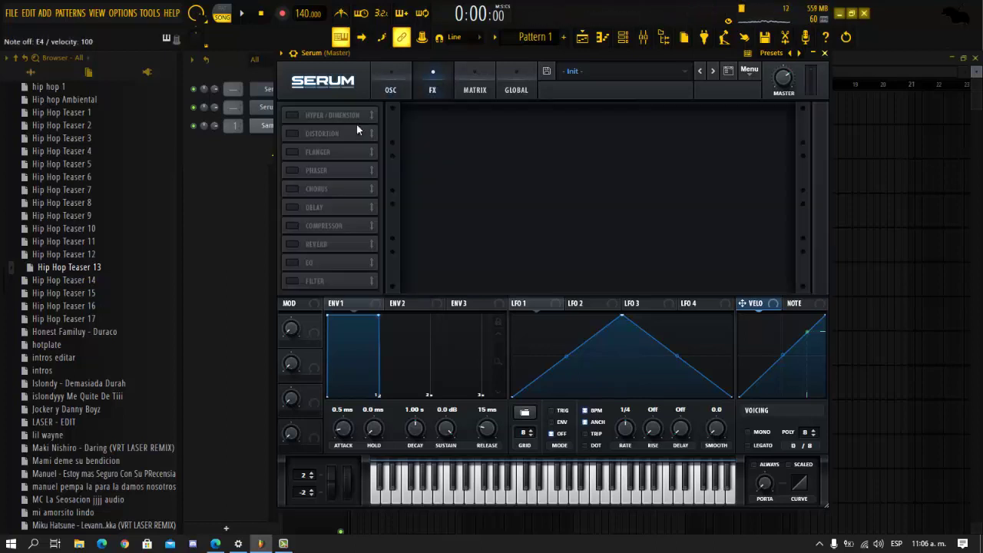
click(292, 115)
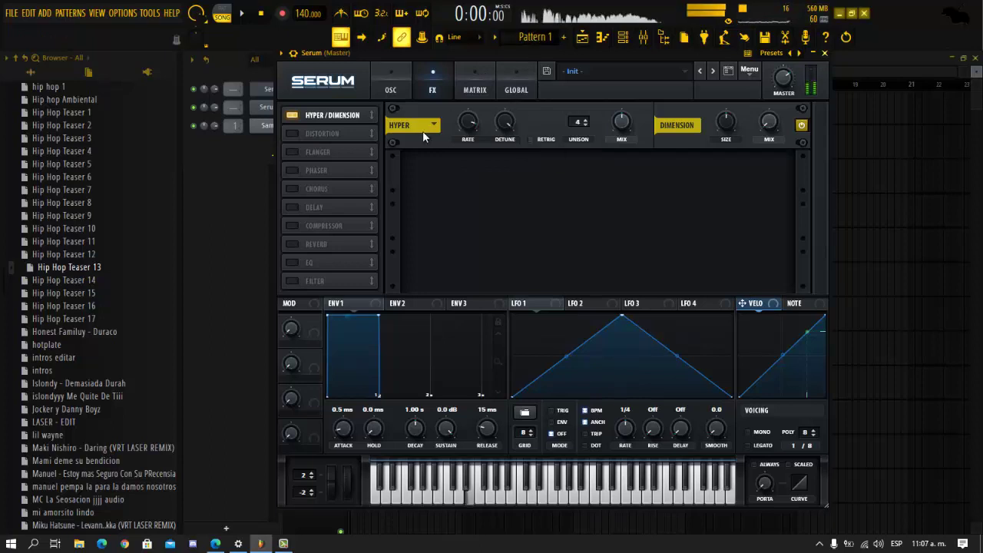
click(390, 88)
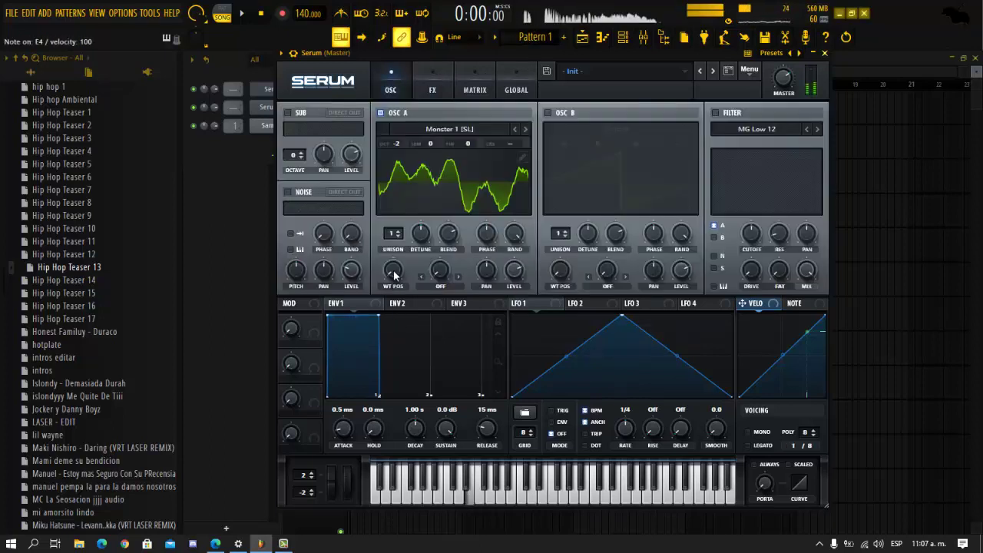
drag(407, 223, 390, 338)
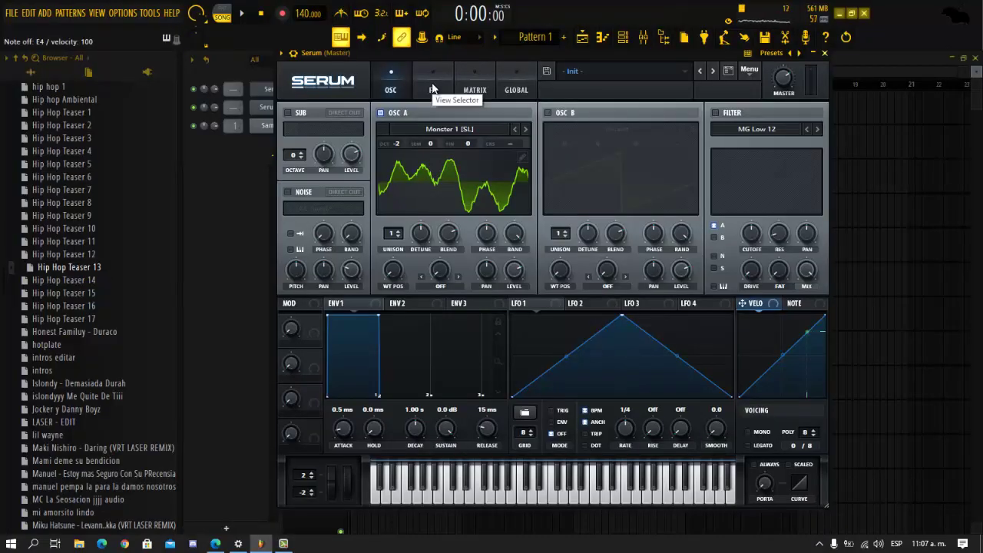
Enable the Distortion effect and play C4 while sweeping oscillator A's wavetable position to hear it
click(433, 90)
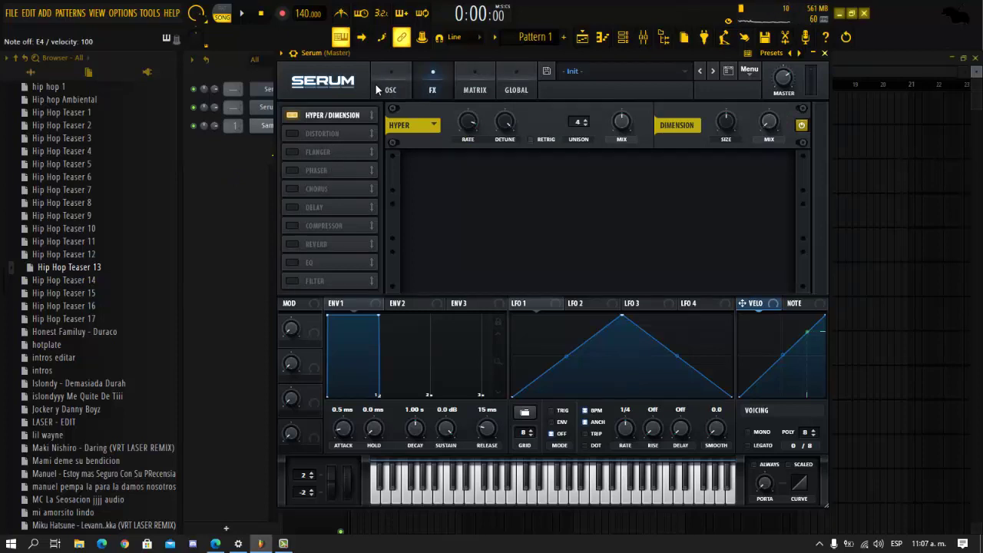
click(293, 133)
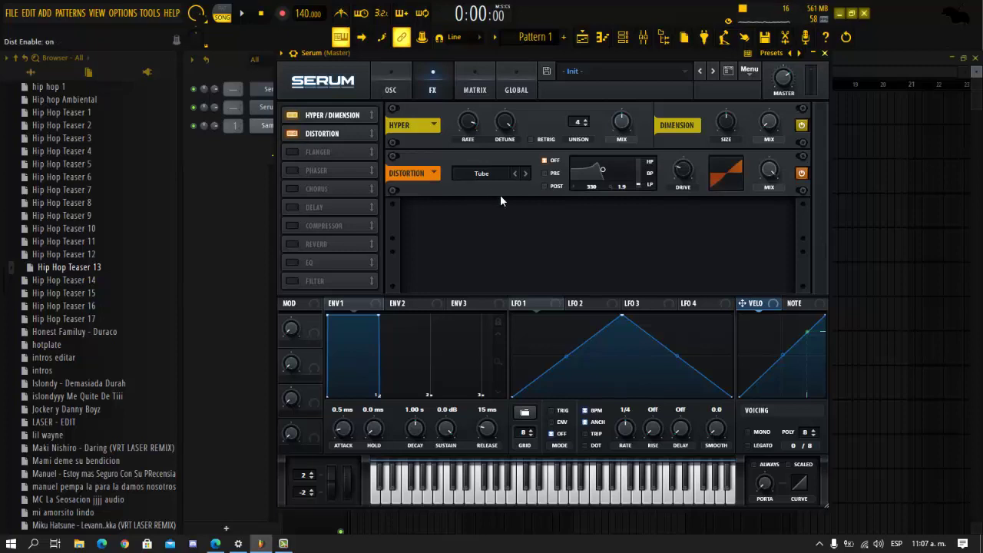
click(390, 89)
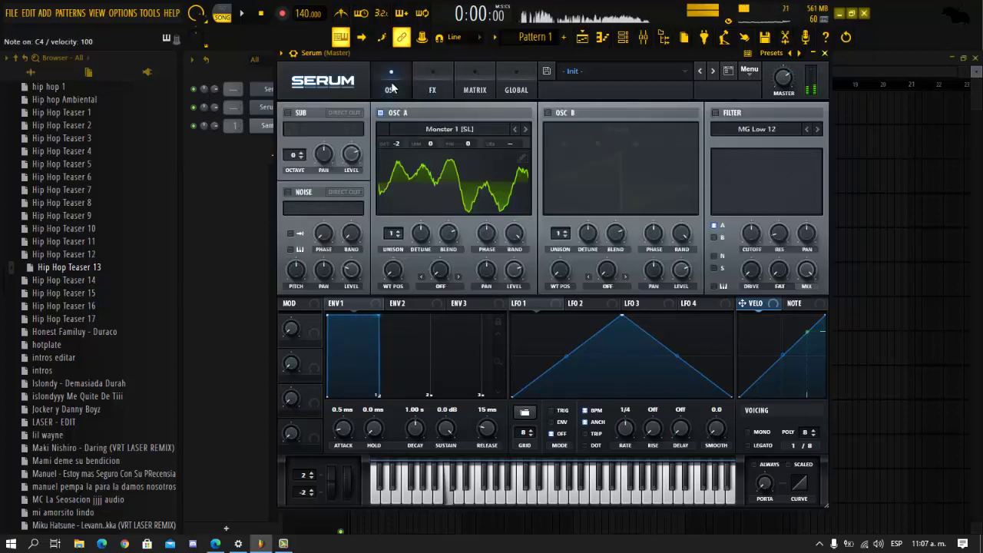
drag(392, 270, 392, 261)
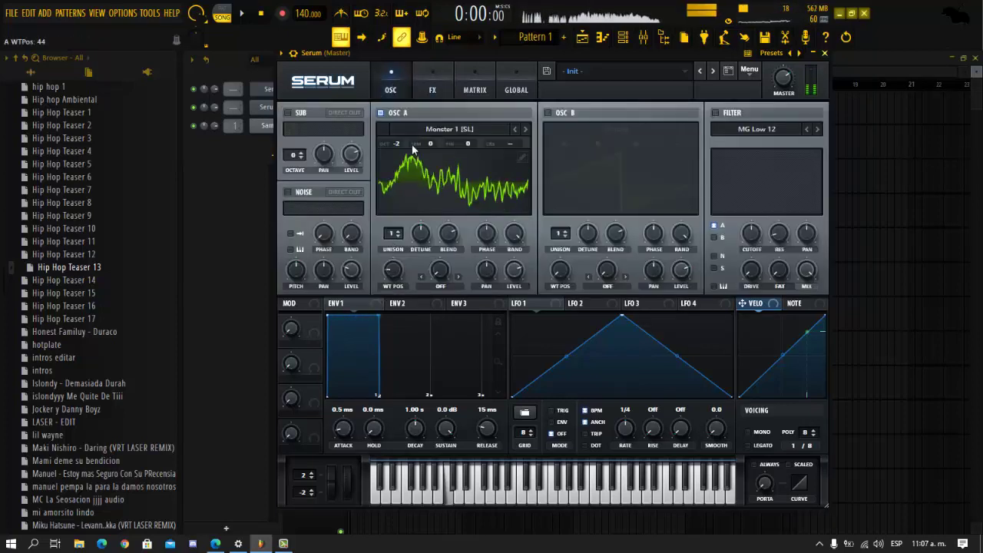
Switch the Distortion effect's filter to Pre, keeping the Tube type
click(432, 90)
key(z)
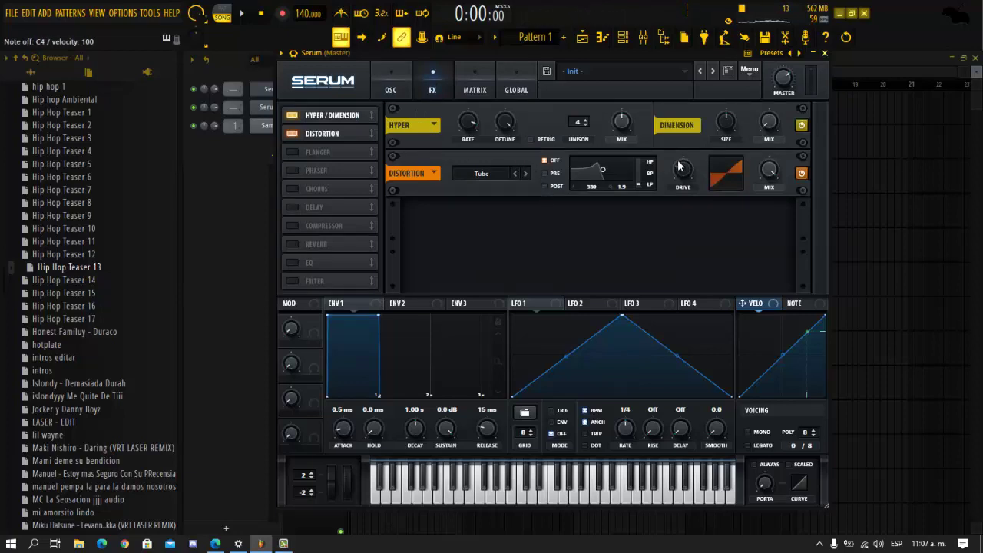
click(481, 174)
click(544, 173)
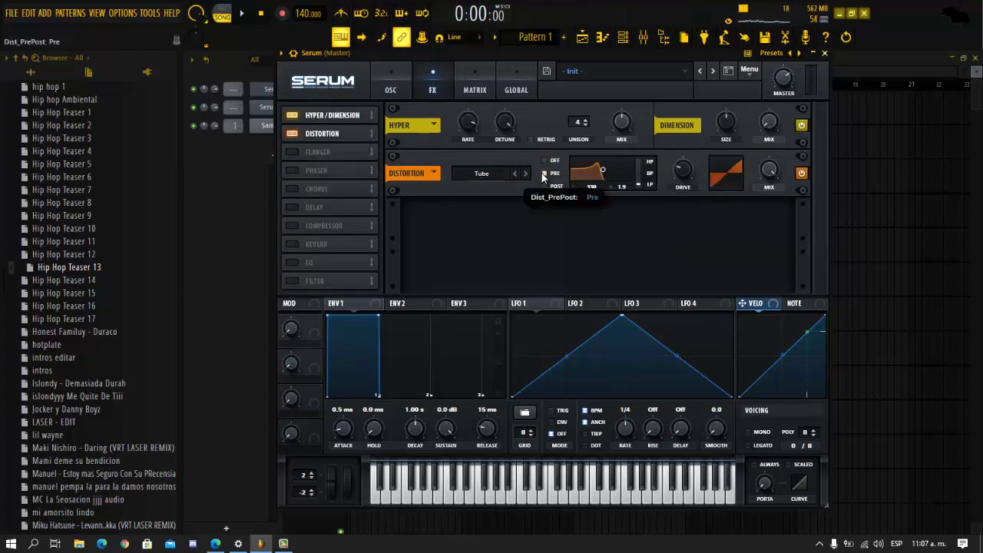
Raise the Distortion pre-filter's cutoff and set the drive to 70%, playing C4 to hear the change
drag(606, 171, 677, 173)
key(z)
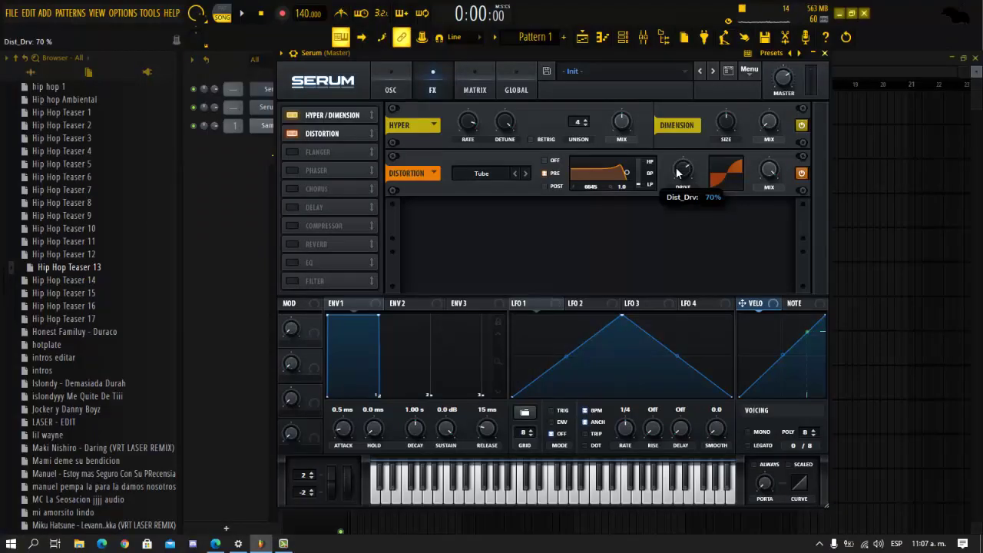
drag(676, 172, 677, 173)
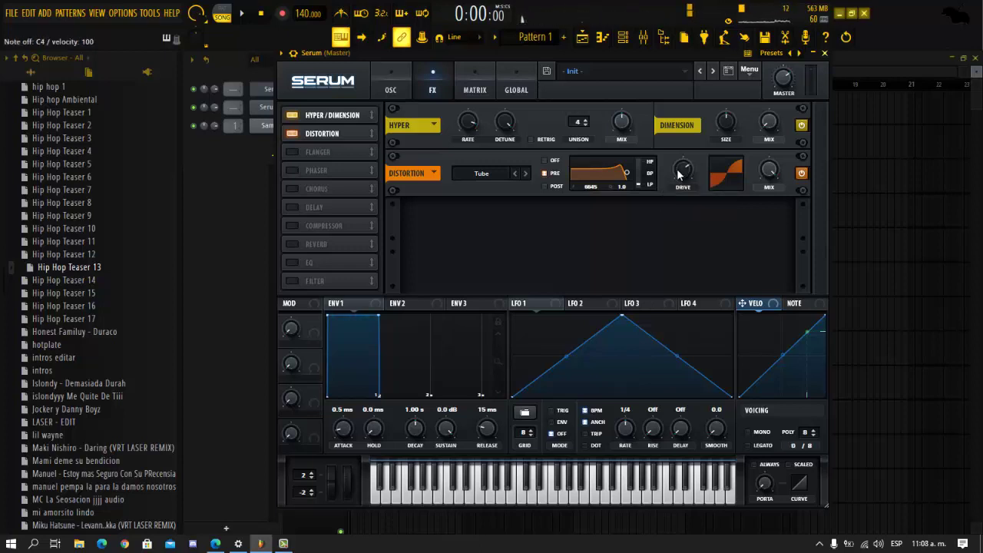
Enable the Compressor effect in Multiband mode and adjust its gain, playing C4 to hear it
click(292, 225)
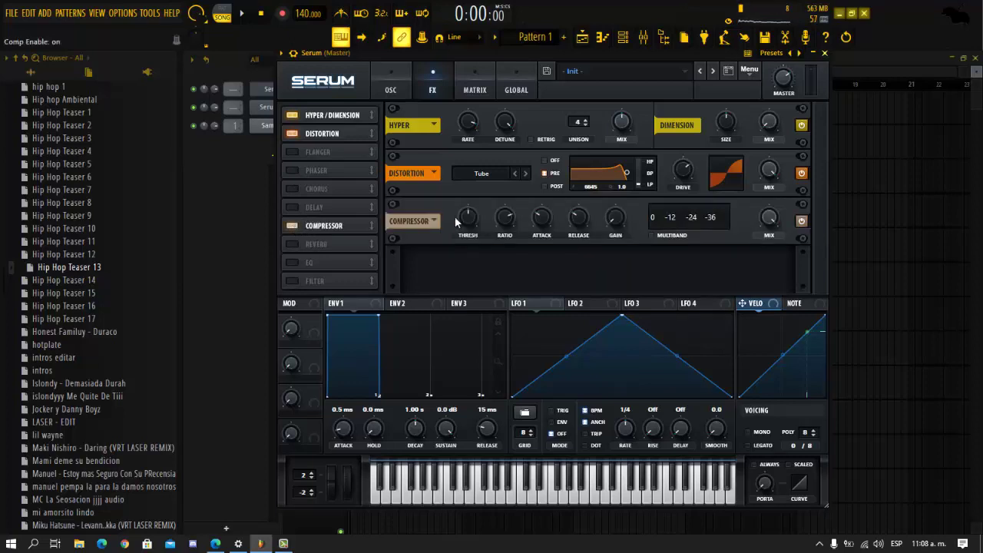
click(650, 235)
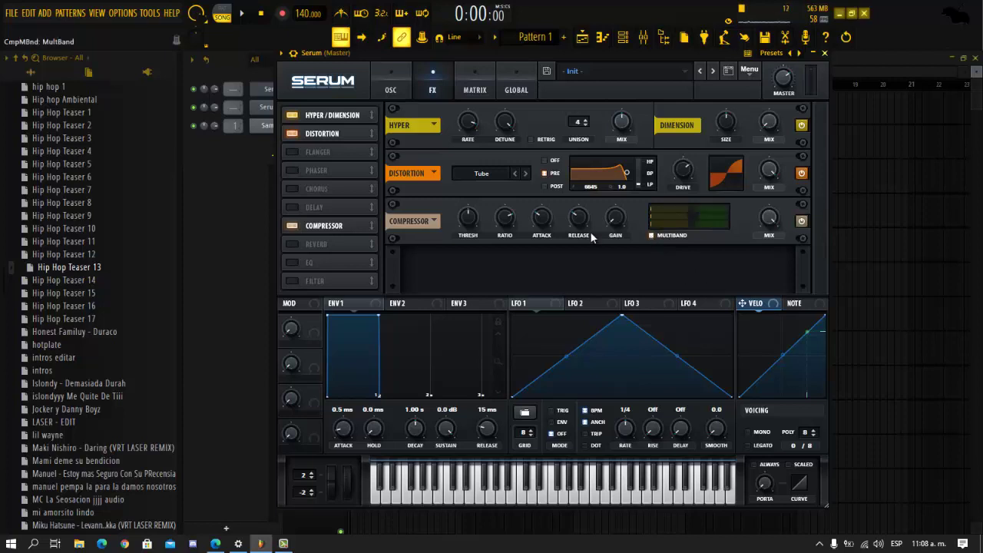
drag(617, 223, 619, 173)
key(z)
Set oscillator A's wavetable position to 1, then fine-tune the Compressor's gain and threshold while playing C4
click(390, 86)
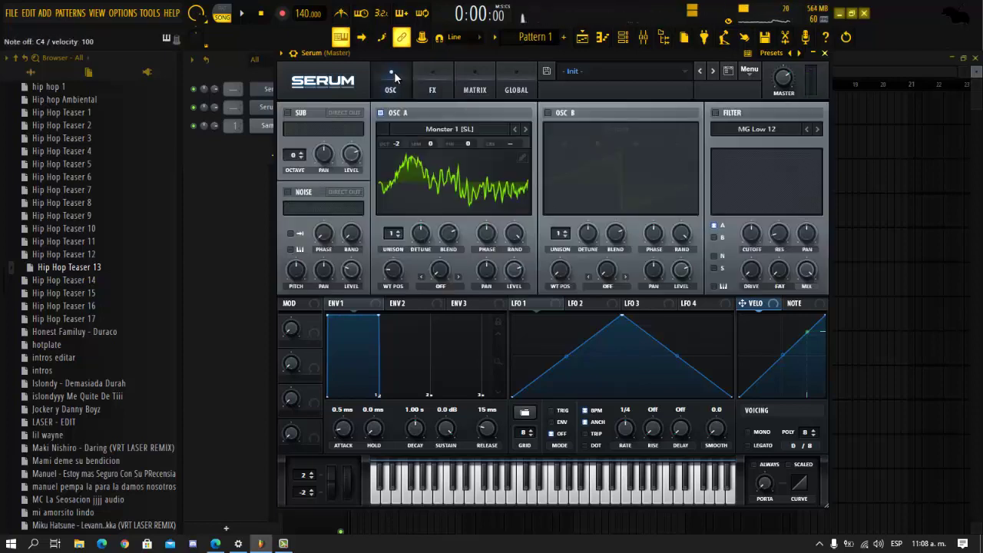
drag(395, 297, 395, 307)
click(432, 86)
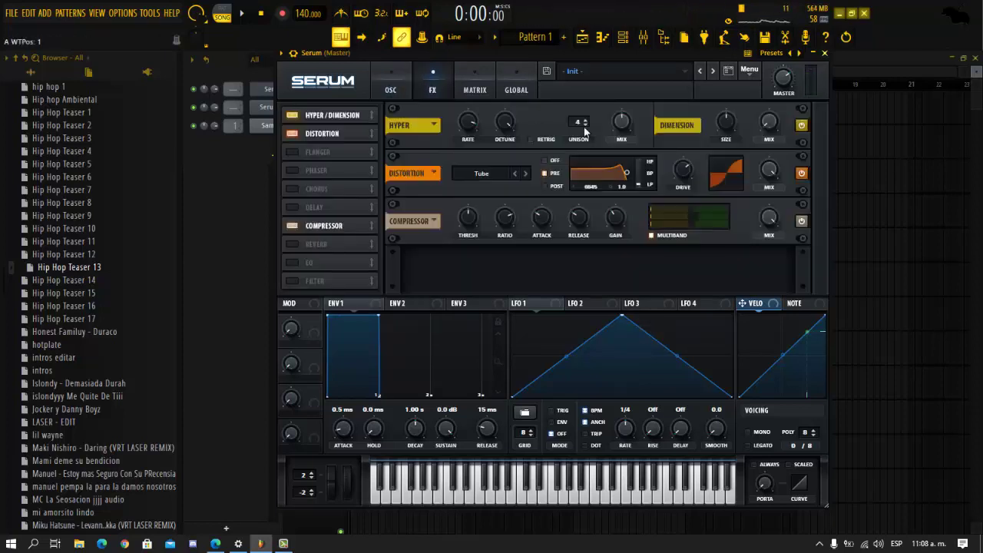
drag(622, 220, 619, 229)
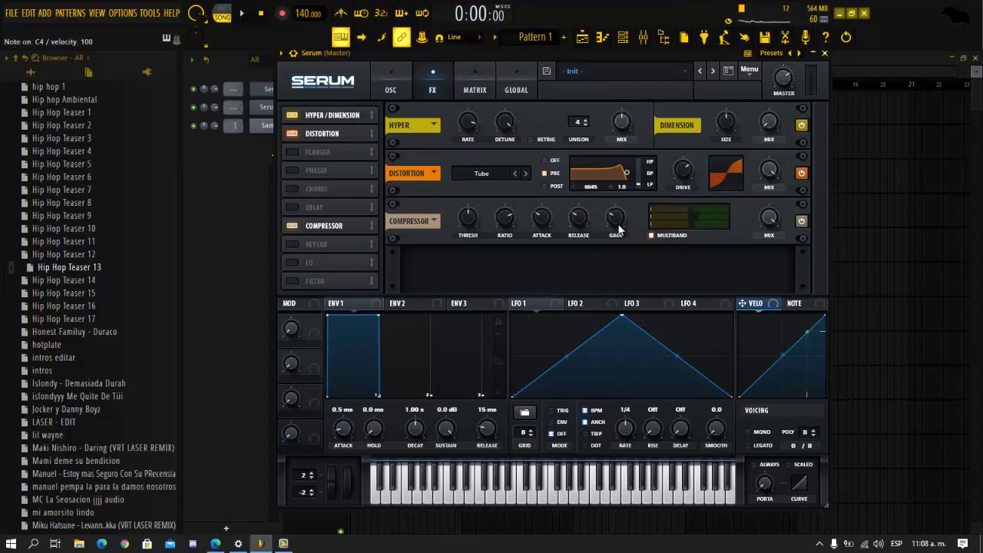
drag(468, 223, 469, 223)
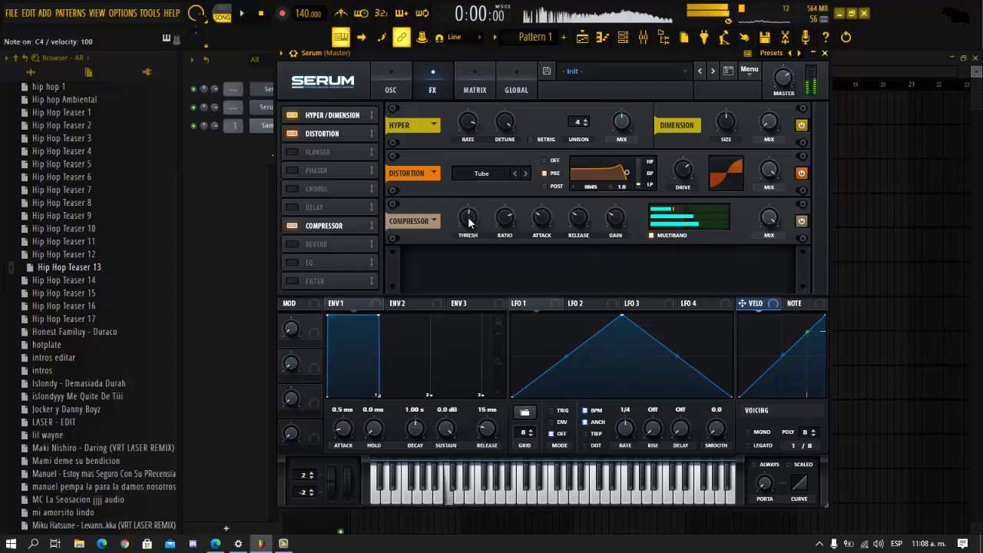
Try moving oscillator A's wavetable position by hand and look over the effects chain
click(390, 80)
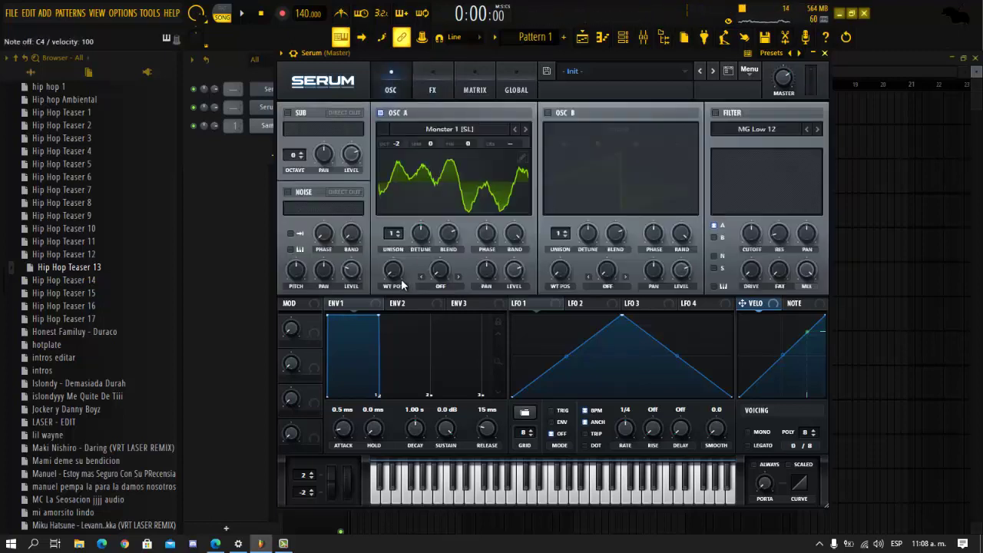
drag(393, 277, 334, 300)
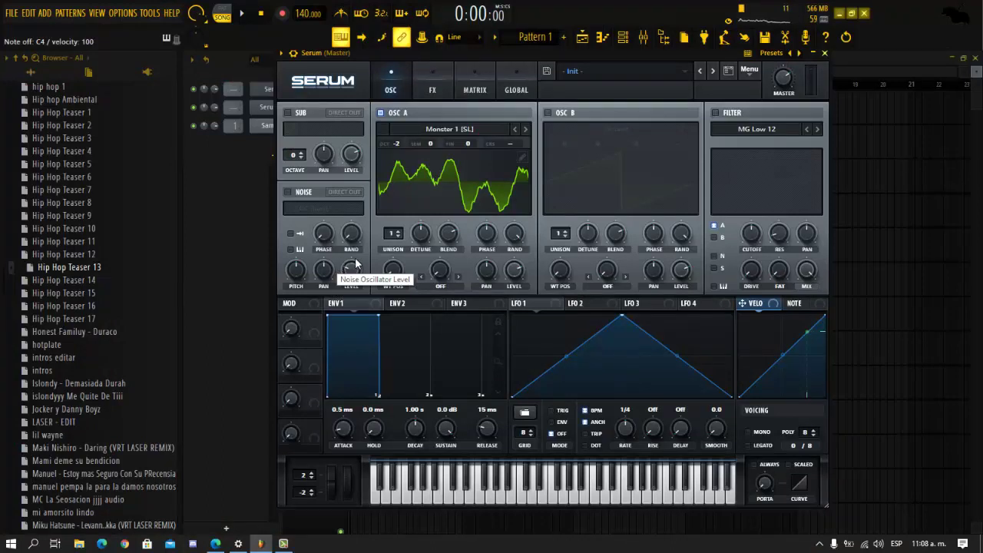
click(430, 86)
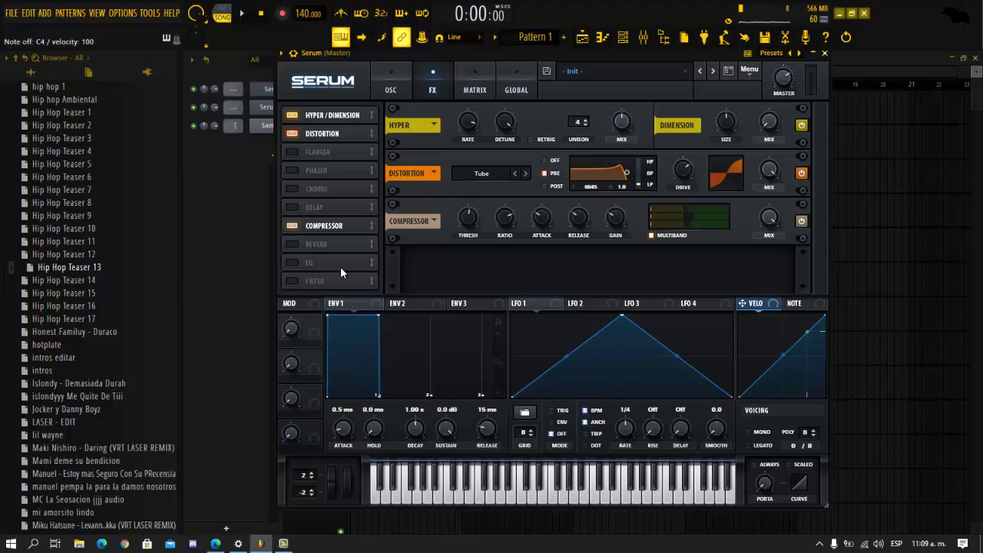
click(391, 88)
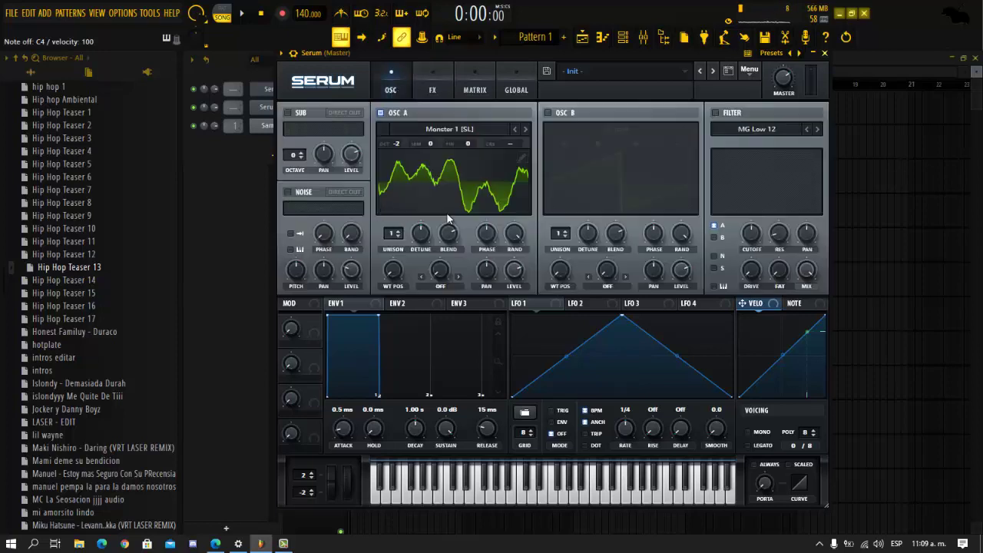
Shape Envelope 2 with a 108 ms attack, a 27% attack curve and a 176 ms release
click(404, 304)
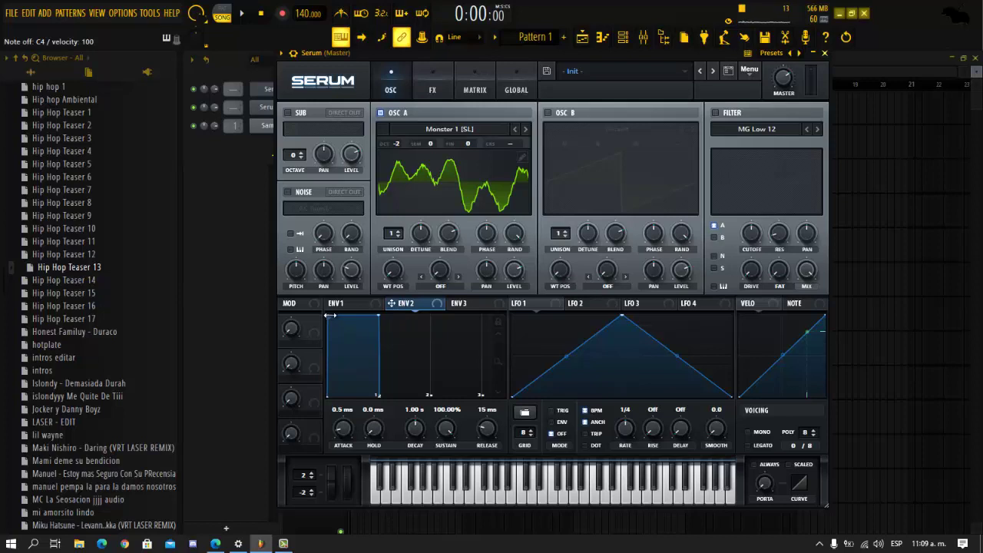
drag(330, 315, 334, 383)
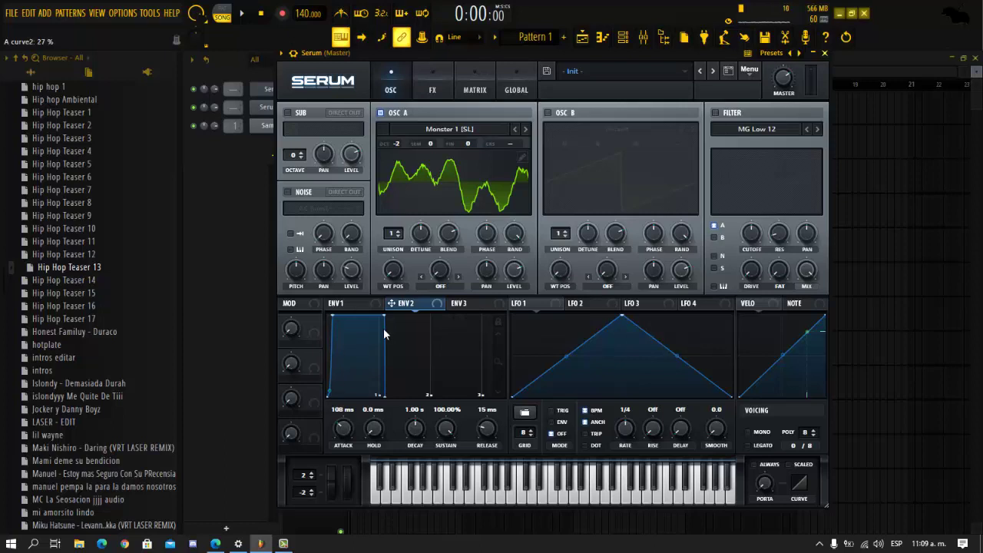
drag(386, 395, 392, 396)
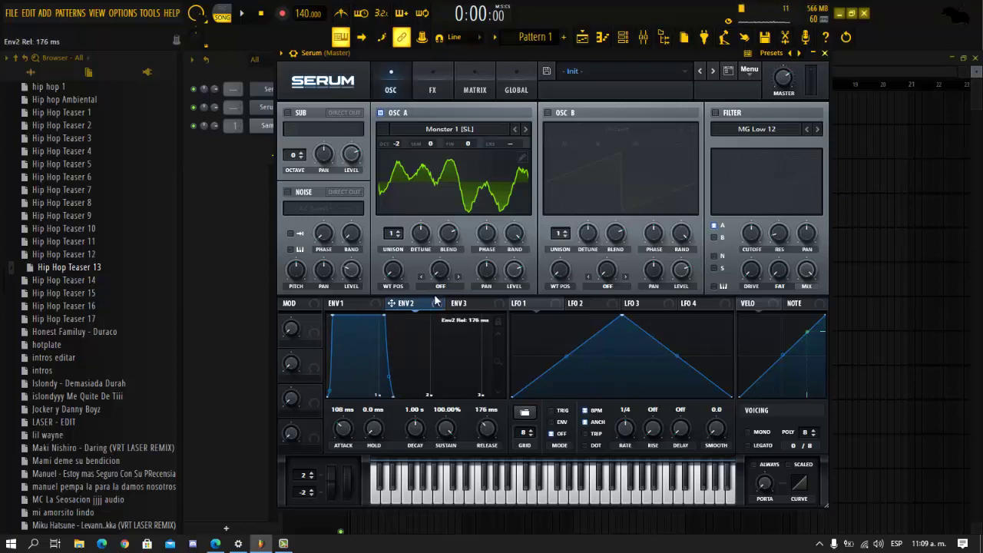
Assign Envelope 2 to oscillator A's wavetable position, show the wavetable in 3D, and set the envelope's attack to 133 ms while playing C4
drag(435, 300, 378, 289)
click(432, 185)
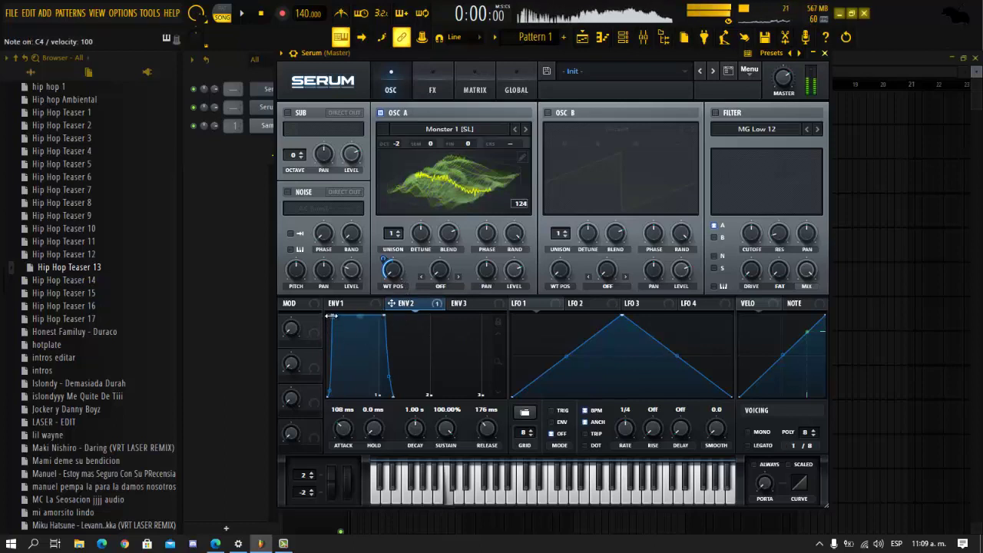
drag(332, 315, 335, 315)
key(z)
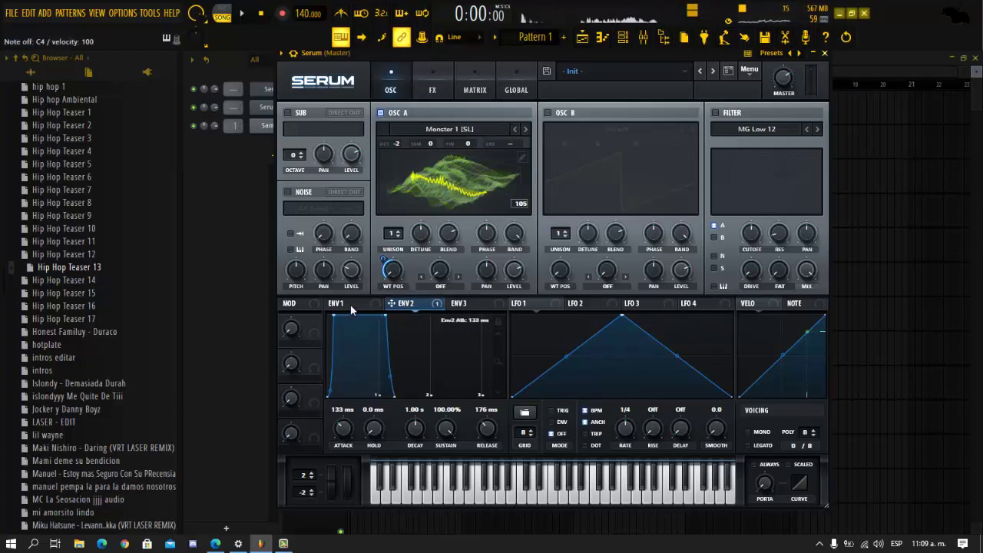
Set Envelope 1's attack to 154 ms with a 34% attack curve
click(350, 304)
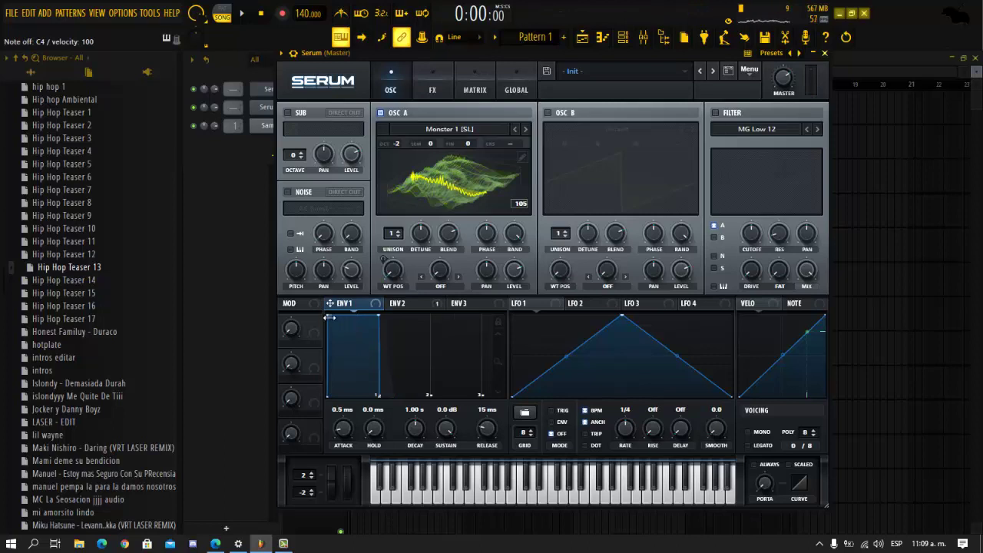
drag(328, 315, 356, 311)
drag(331, 376, 331, 380)
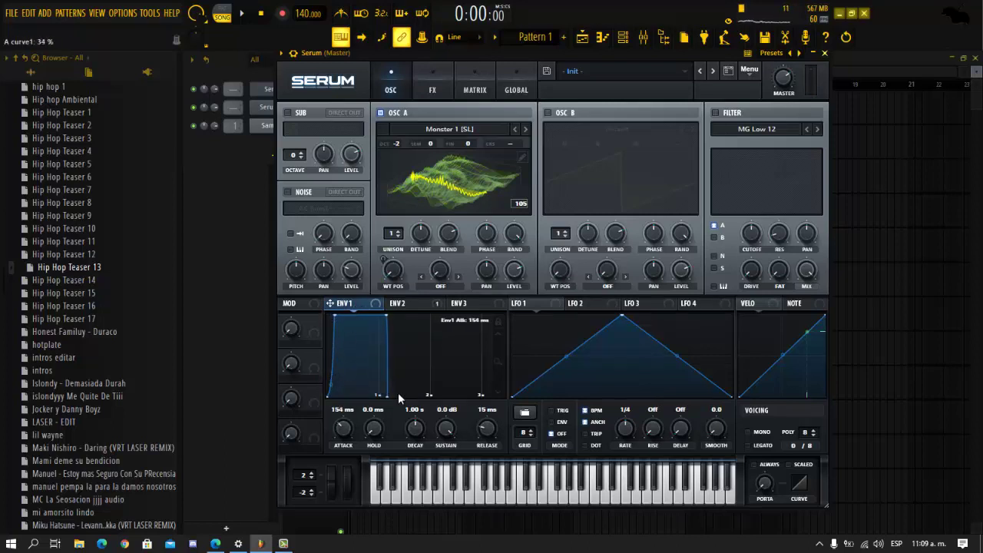
Lengthen Envelope 1's release to 290 ms, playing C4 repeatedly to audition the fade-out
drag(384, 395, 412, 403)
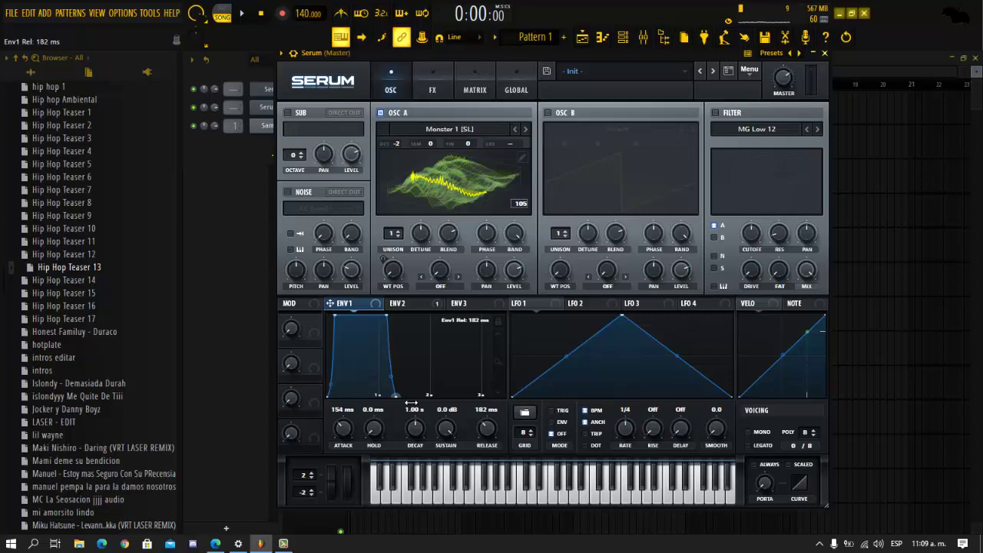
drag(412, 403, 395, 383)
key(z)
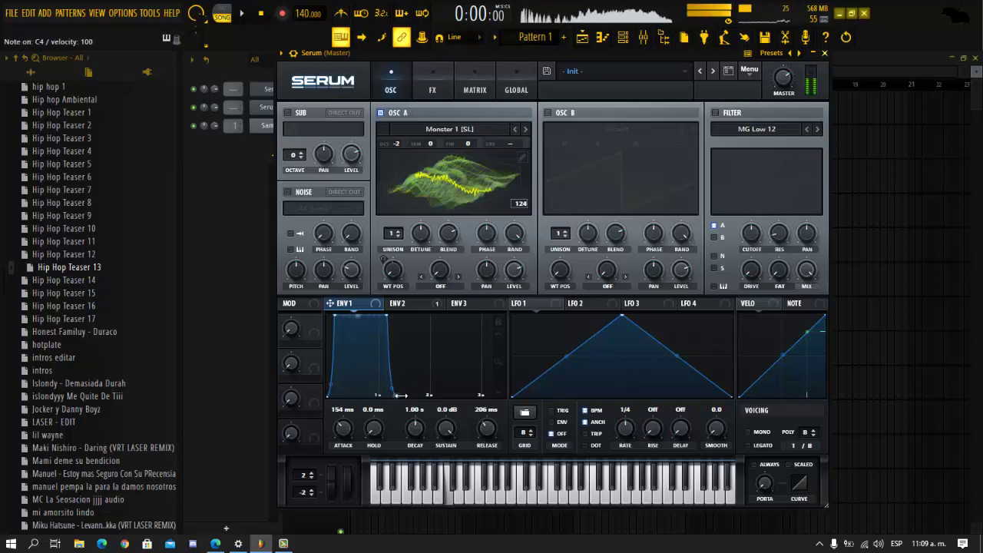
drag(400, 396, 412, 400)
key(z)
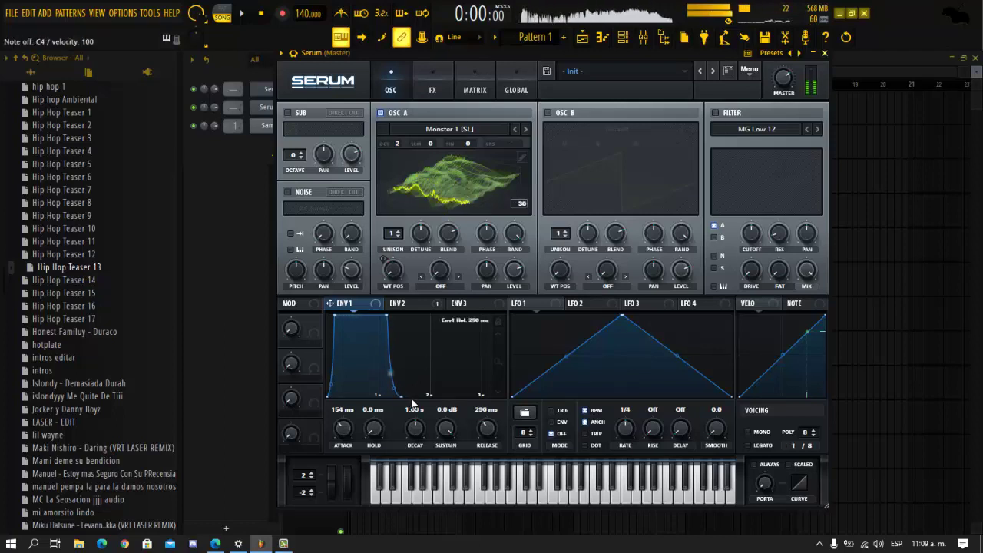
key(z)
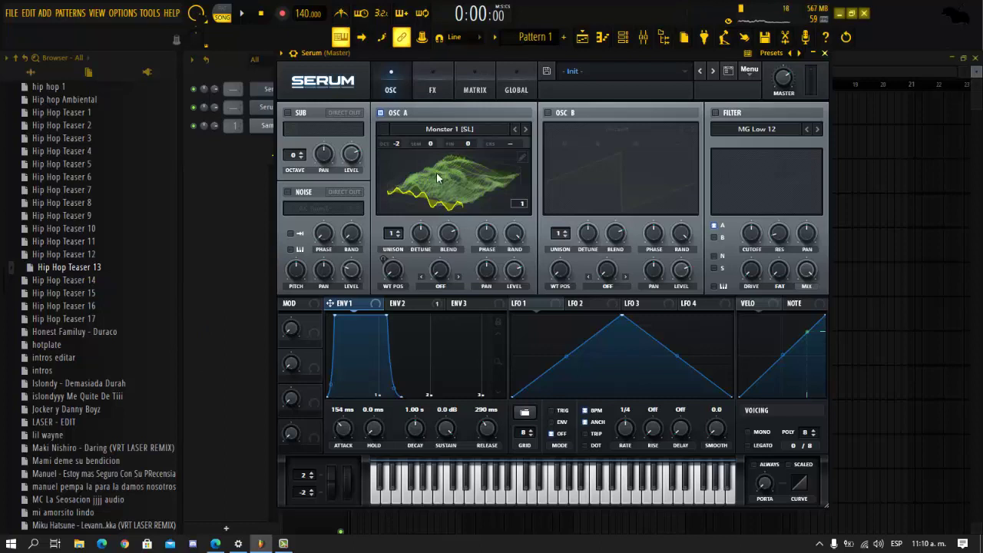
key(z)
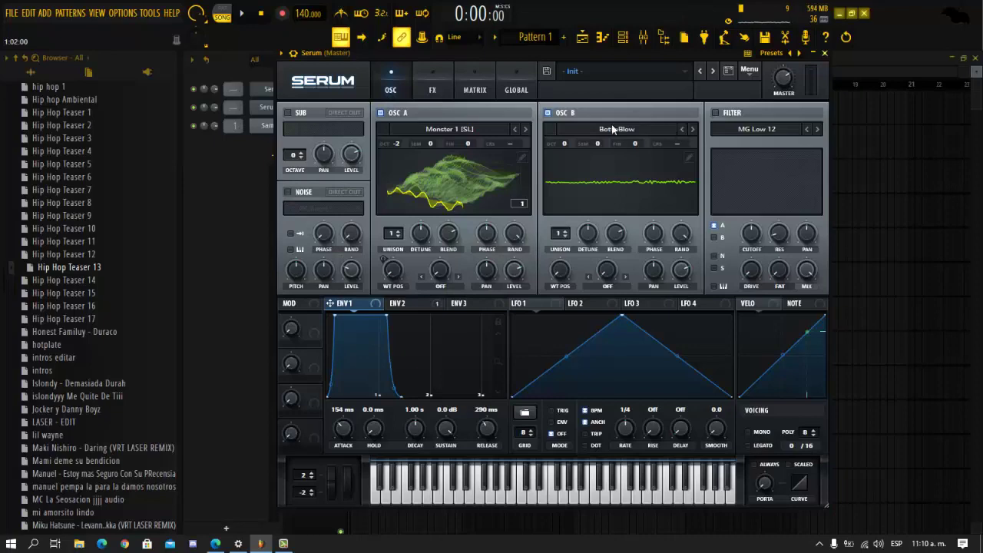
Load the BS2 - Acid wavetable from the Analog category into oscillator B
click(615, 129)
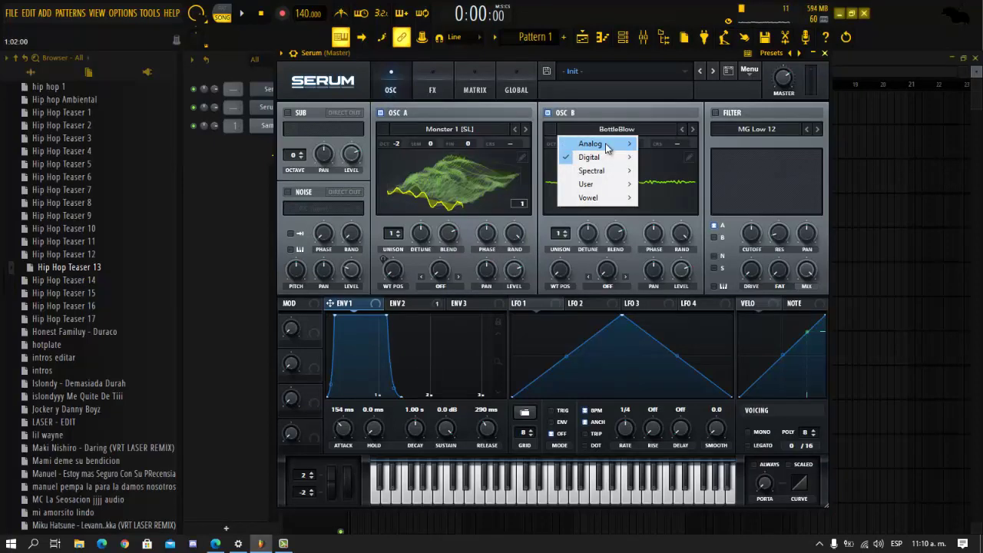
mouse_move(611, 146)
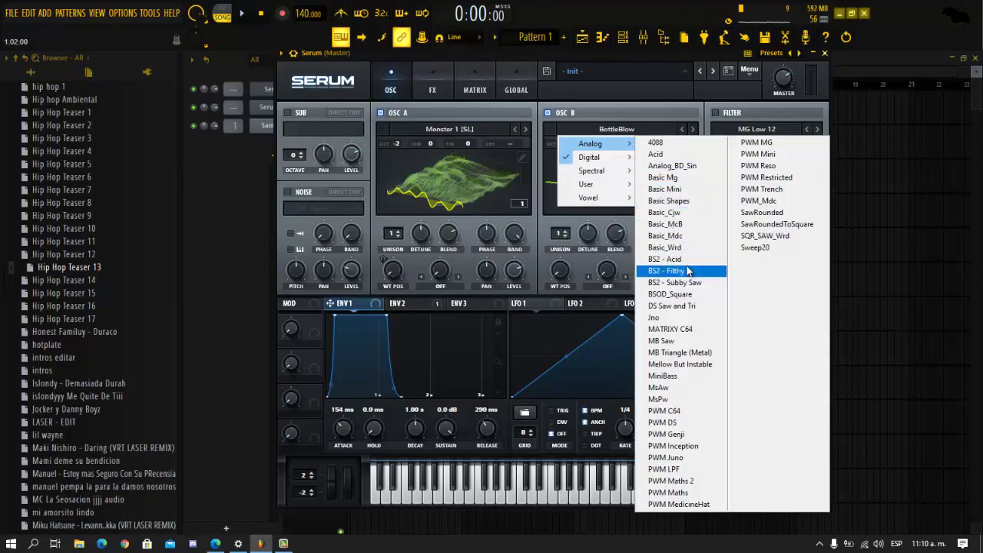
click(684, 260)
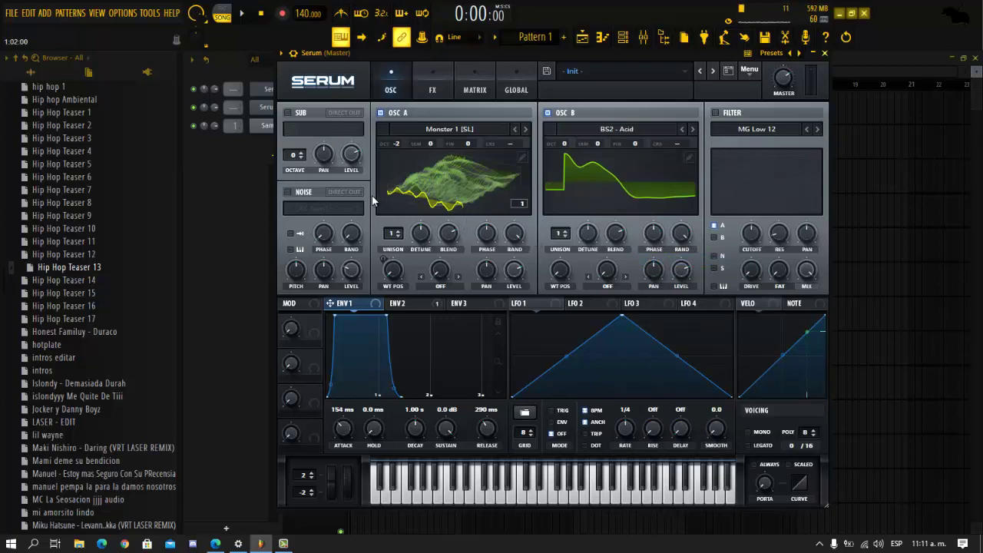
Turn off oscillator A and play ascending notes from C4 to D5 to audition oscillator B alone
click(380, 113)
key(z)
key(x)
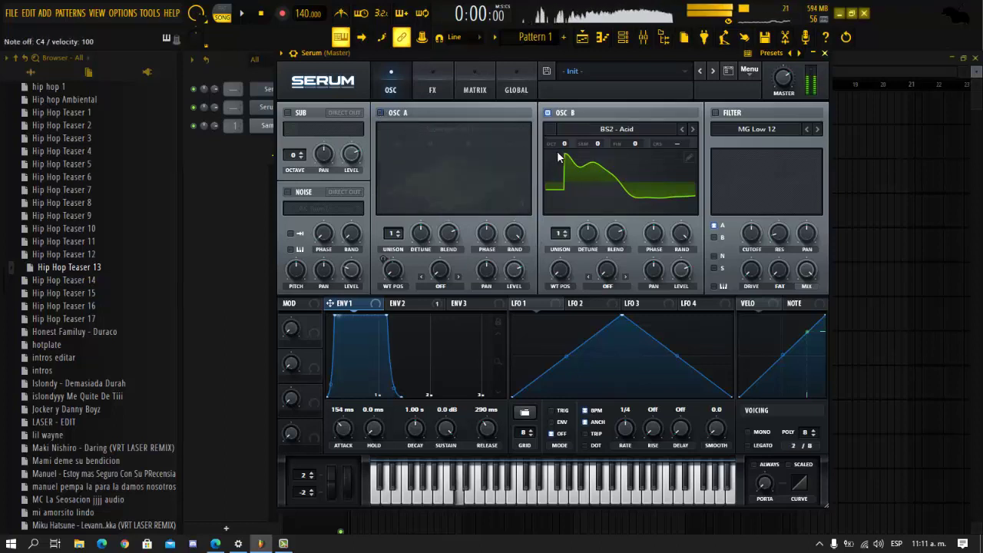
key(c)
key(z)
key(x)
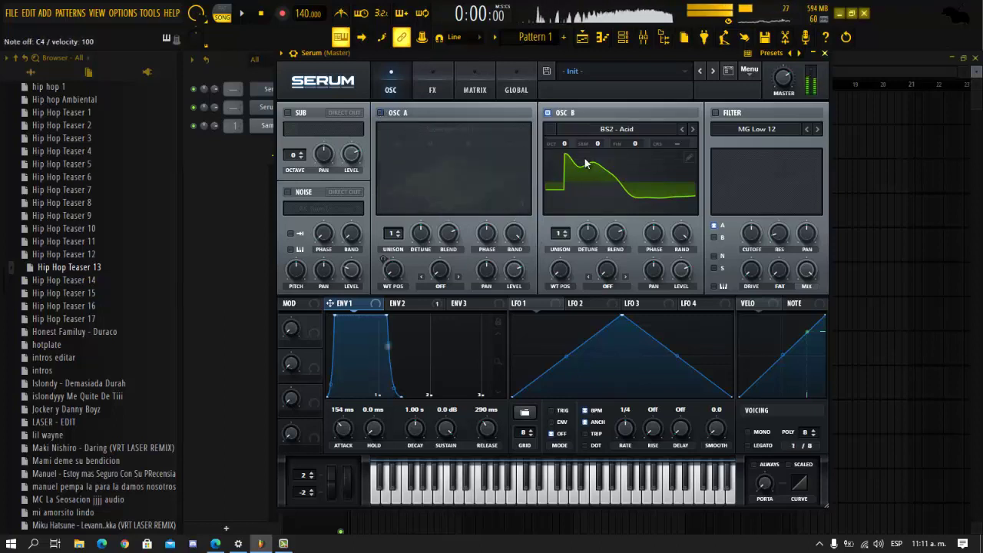
key(c)
key(v)
key(b)
key(n)
key(m)
key(q)
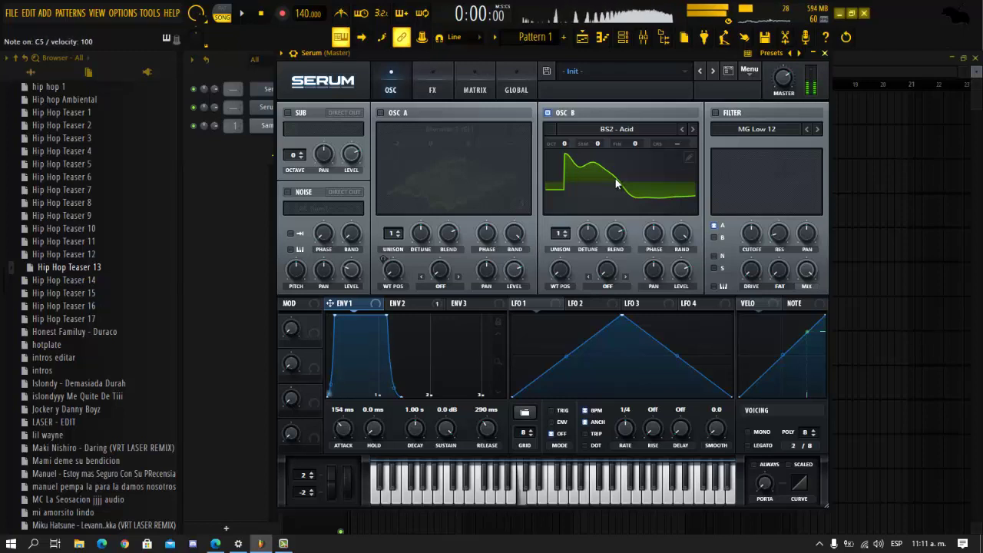
key(w)
key(q)
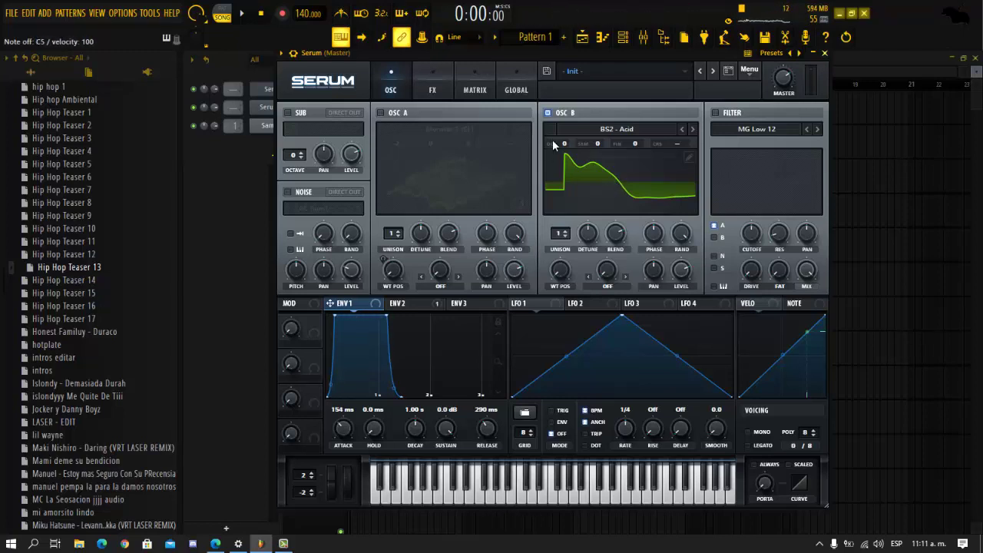
Set oscillator A's level to 93% and oscillator B's level to 69%
mouse_move(516, 273)
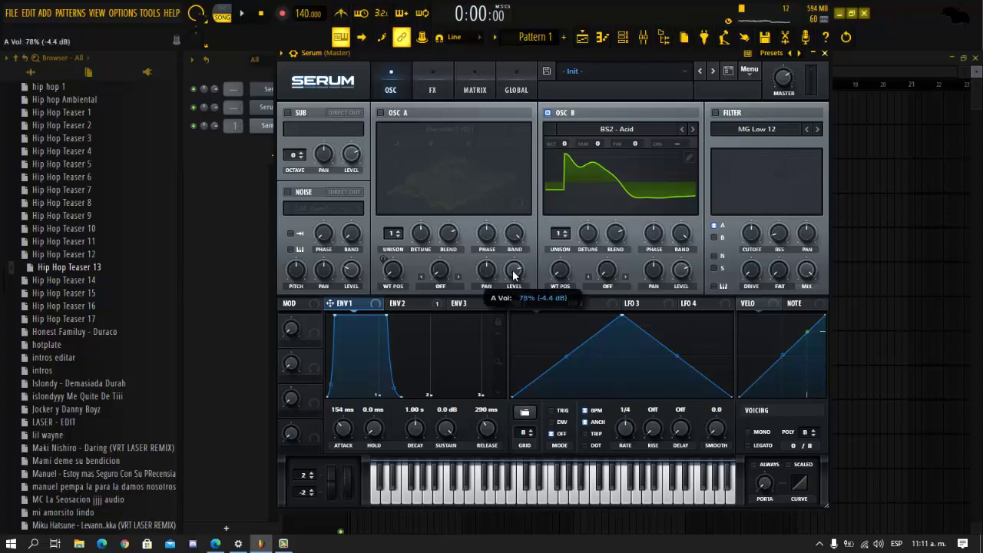
drag(516, 273, 516, 260)
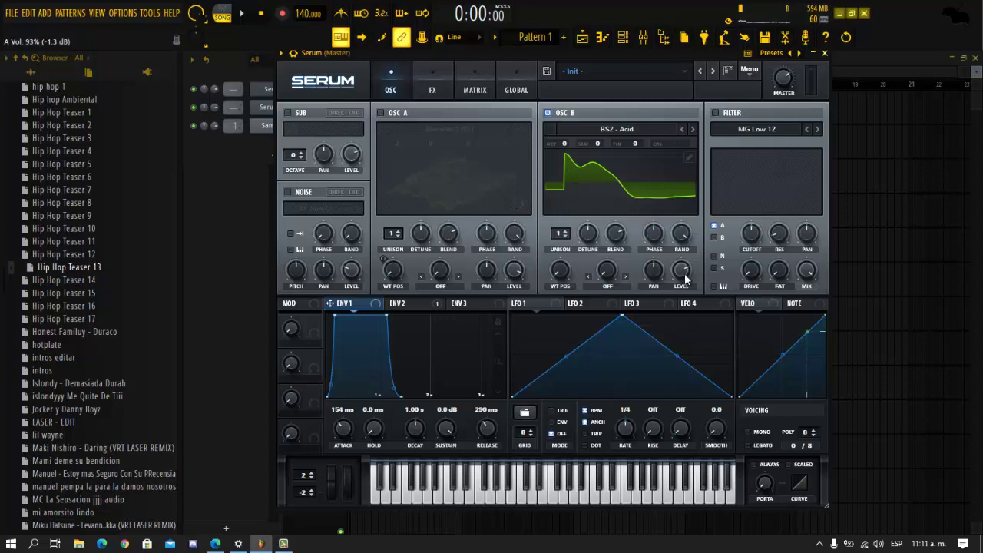
mouse_move(682, 283)
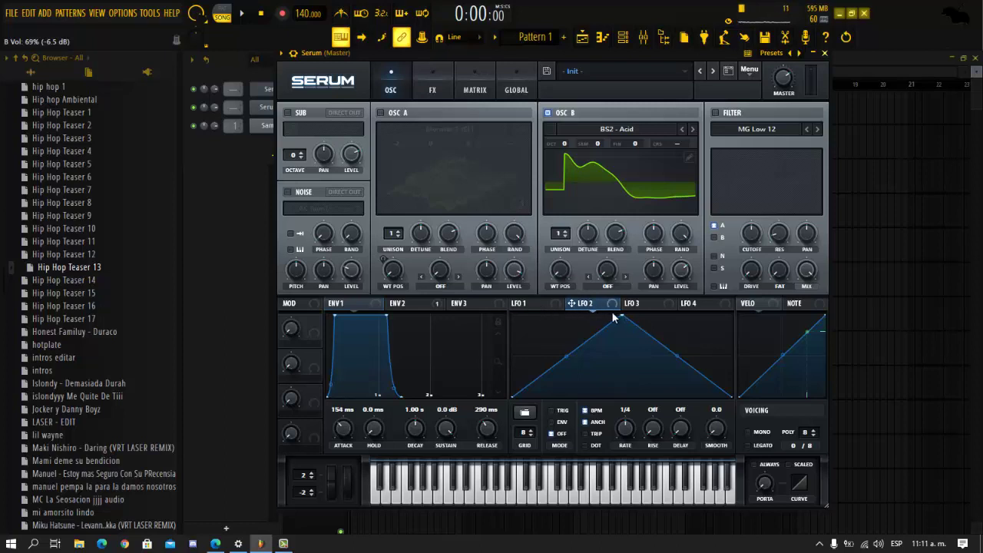
click(635, 304)
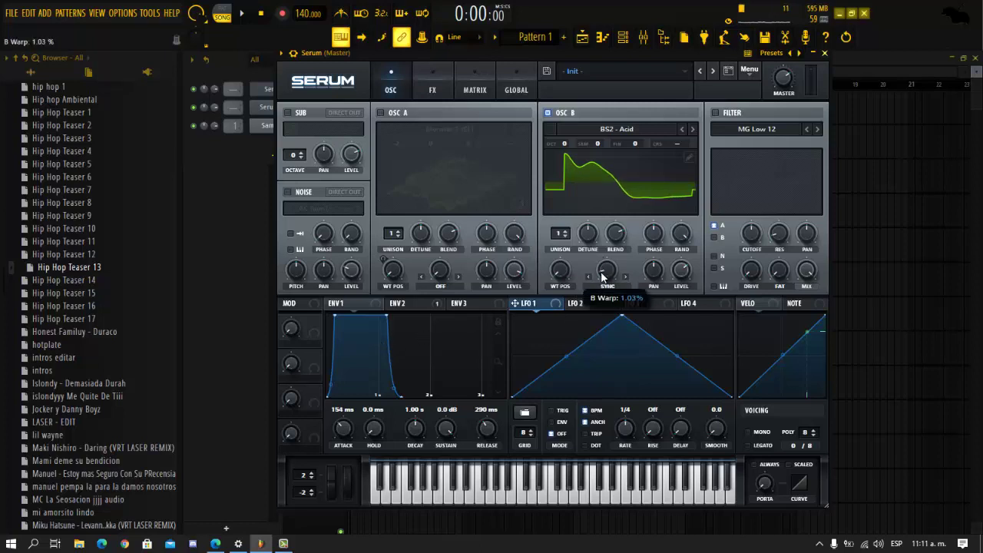
Modulate oscillator B's Sync warp with Envelope 2 at an amount of 88, playing C4 repeatedly to audition it
click(404, 304)
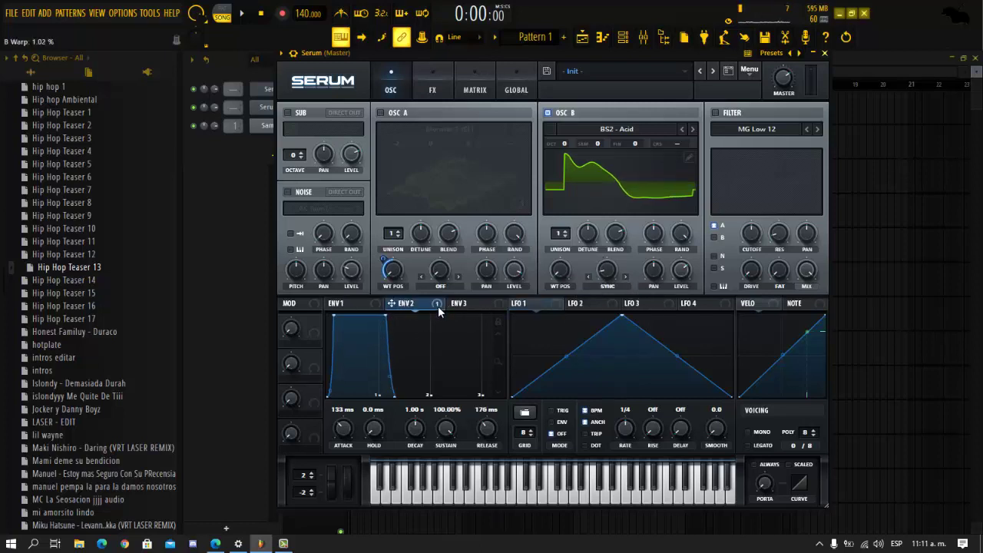
drag(602, 280, 604, 275)
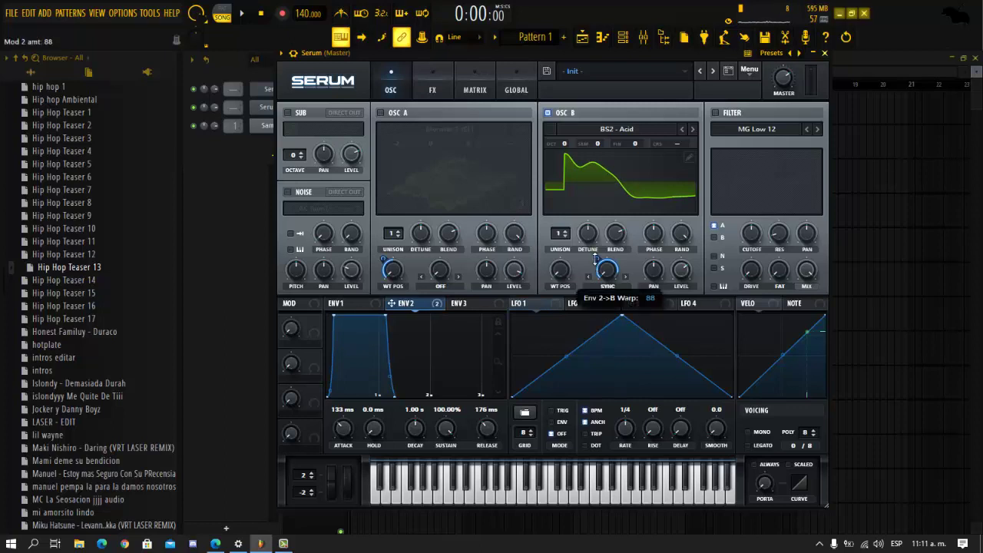
key(z)
key(z)
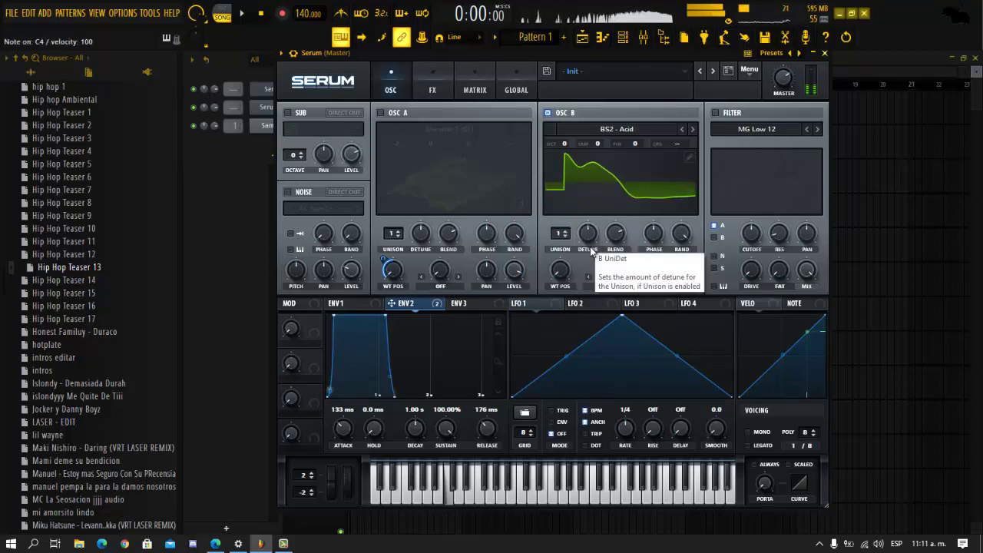
key(z)
key(z)
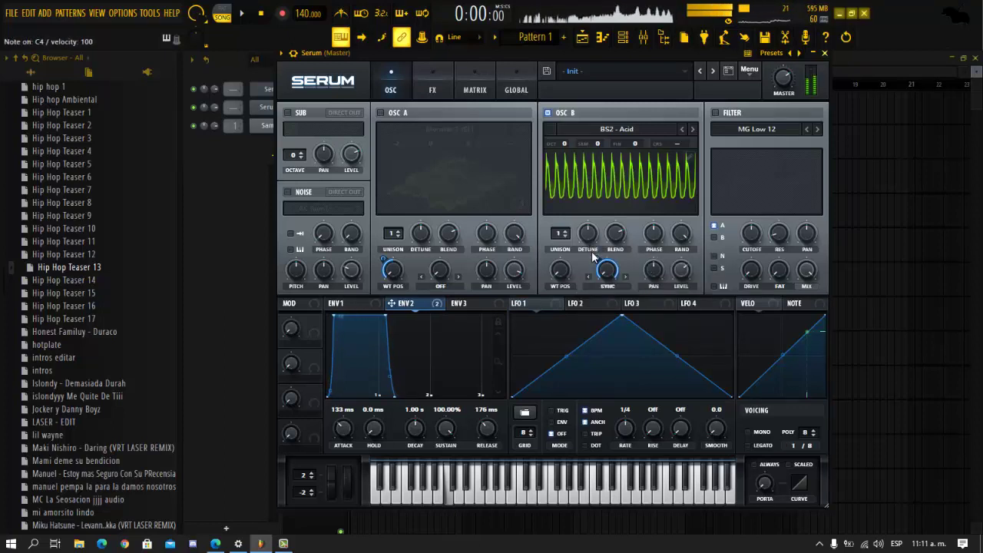
key(z)
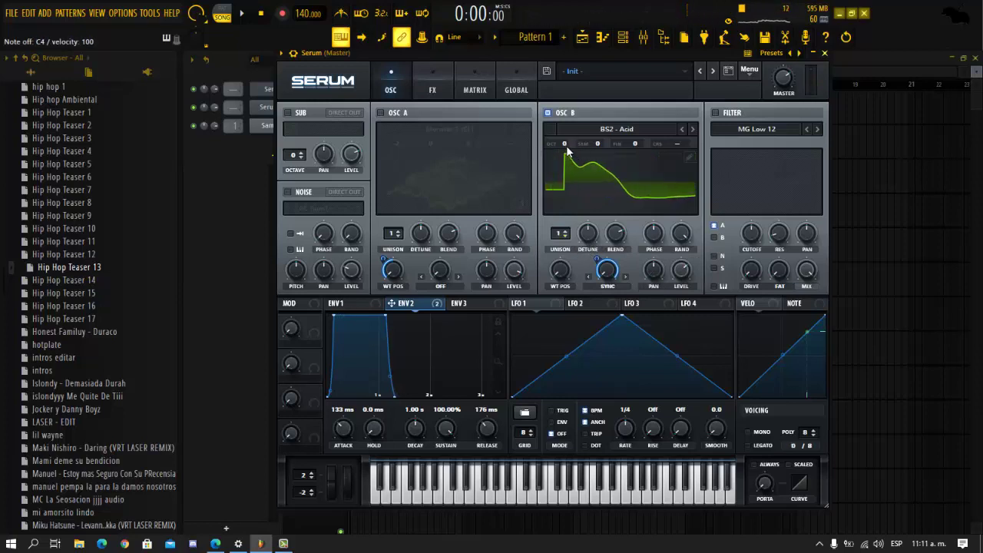
Lower oscillator B's octave to -1 and audition it with C4, E4 and F4
scroll(565, 146, down, 1)
key(z)
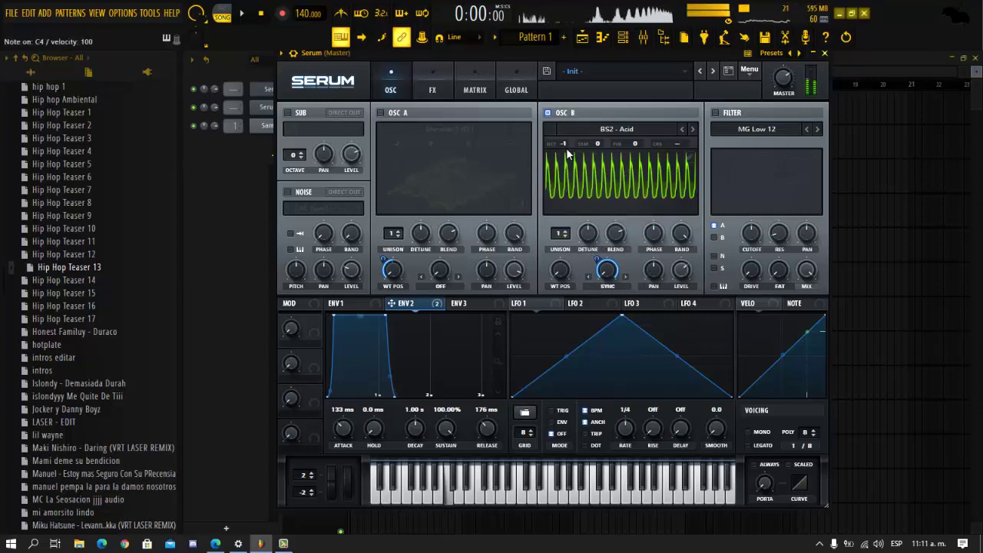
key(z)
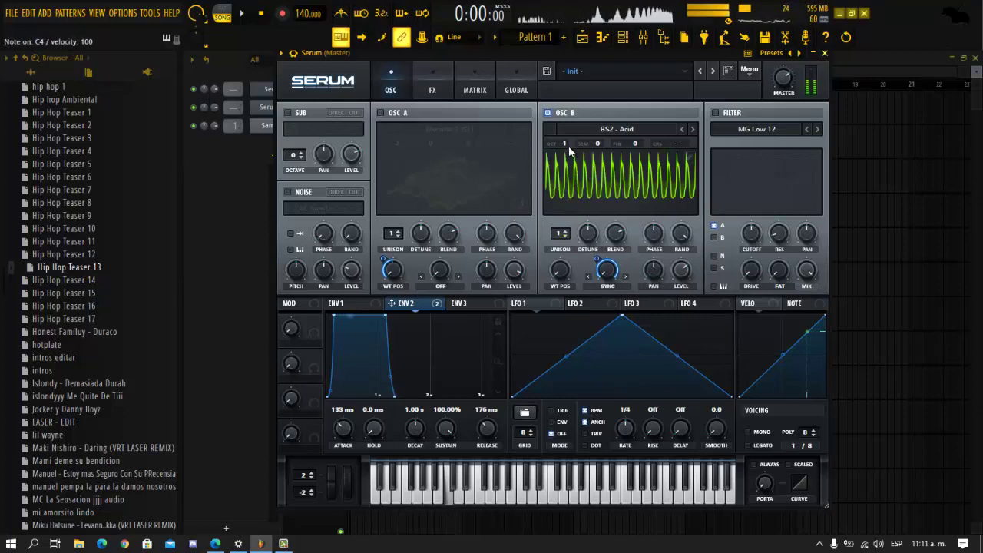
key(b)
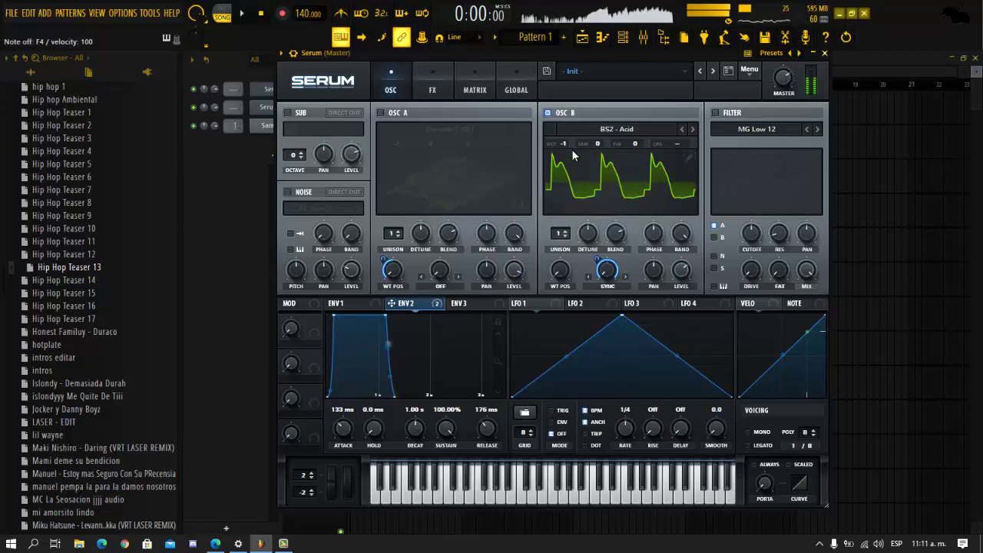
key(c)
key(c)
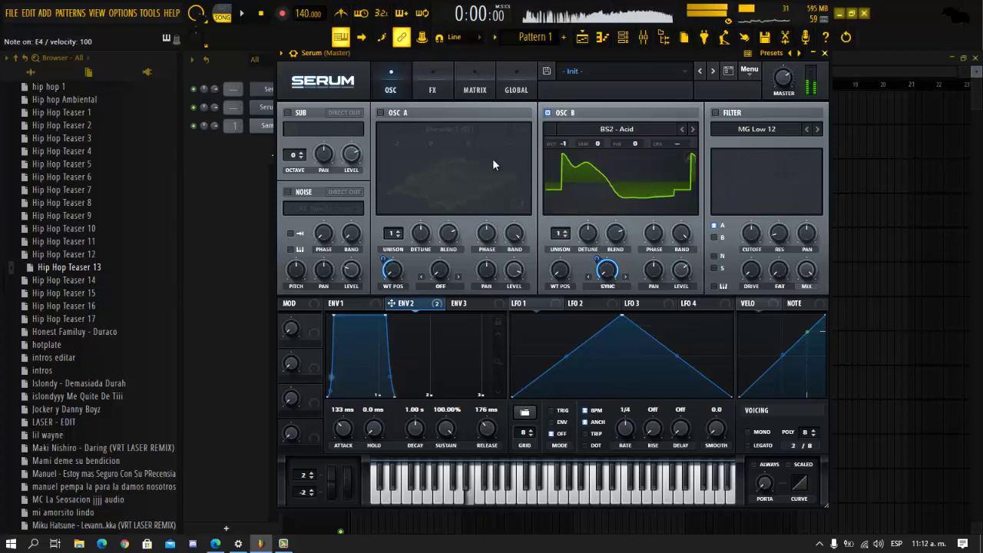
key(v)
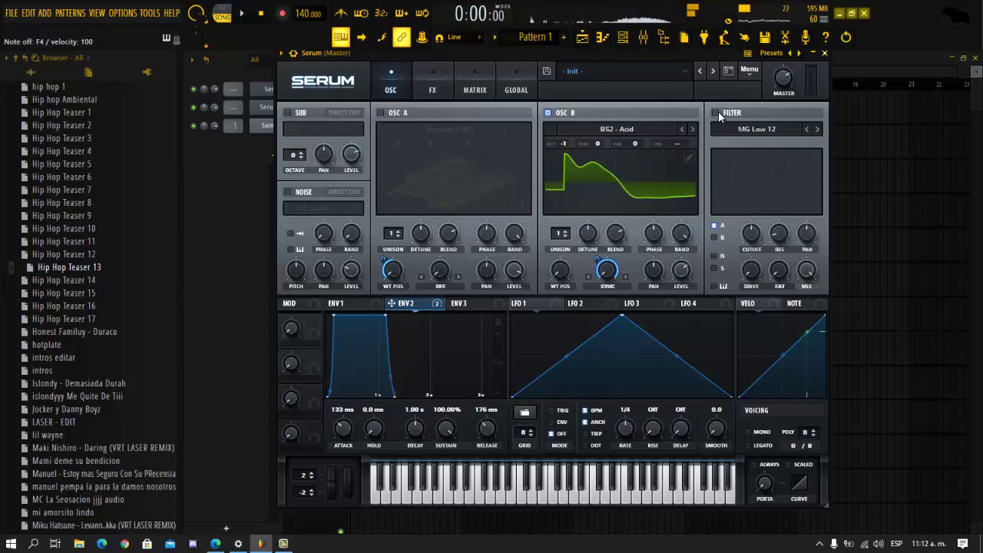
Look at the Serum #2 channel for reference and set the first Serum's filter type to Flg L6-
click(269, 108)
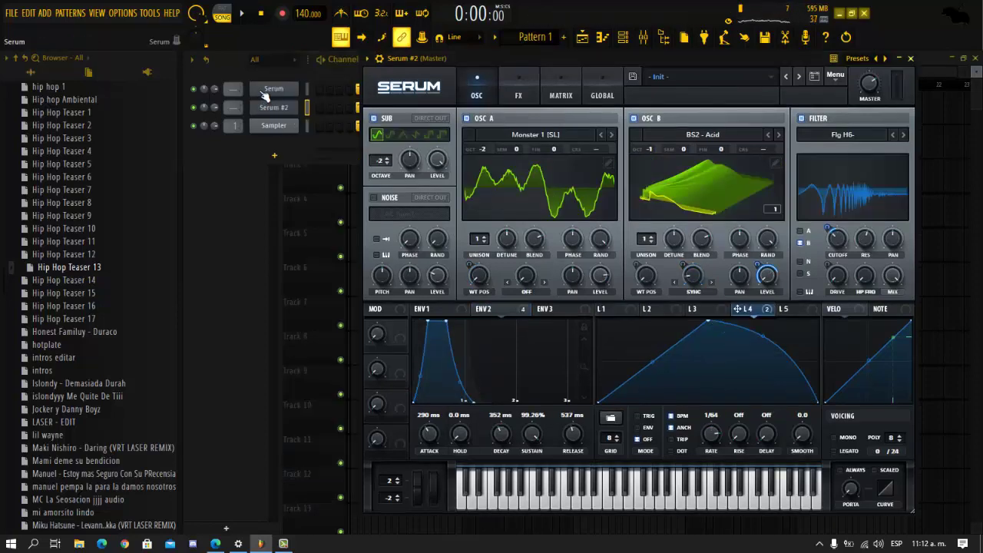
click(265, 93)
click(756, 129)
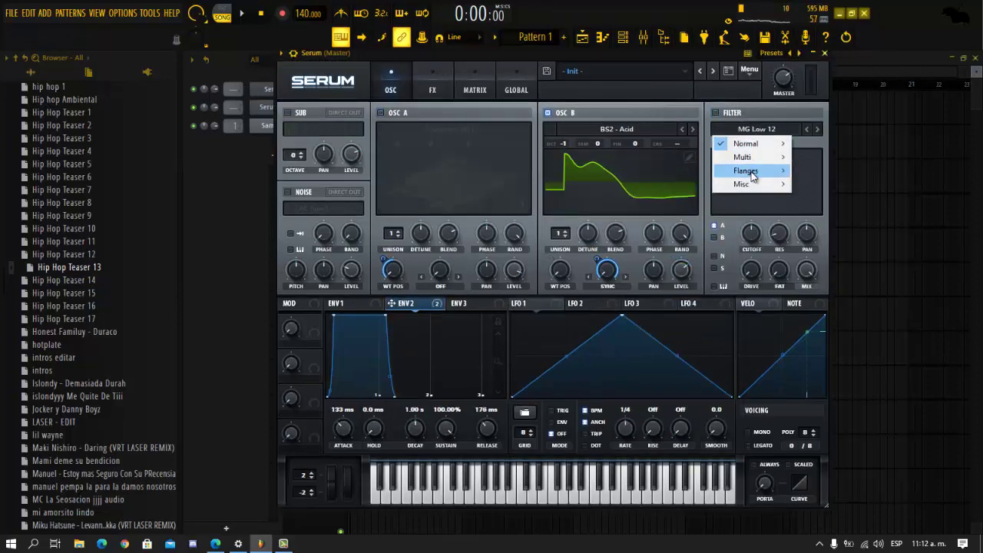
mouse_move(752, 175)
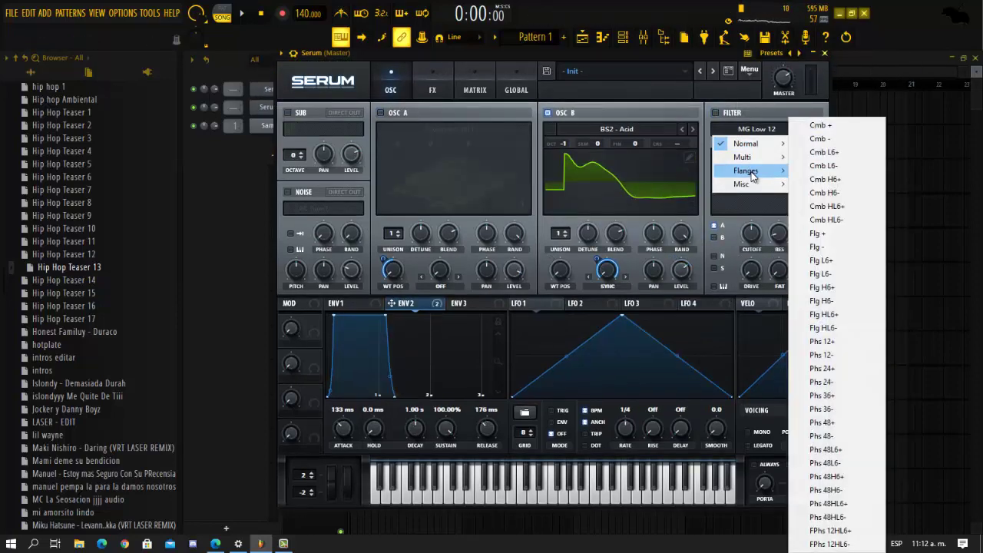
click(838, 276)
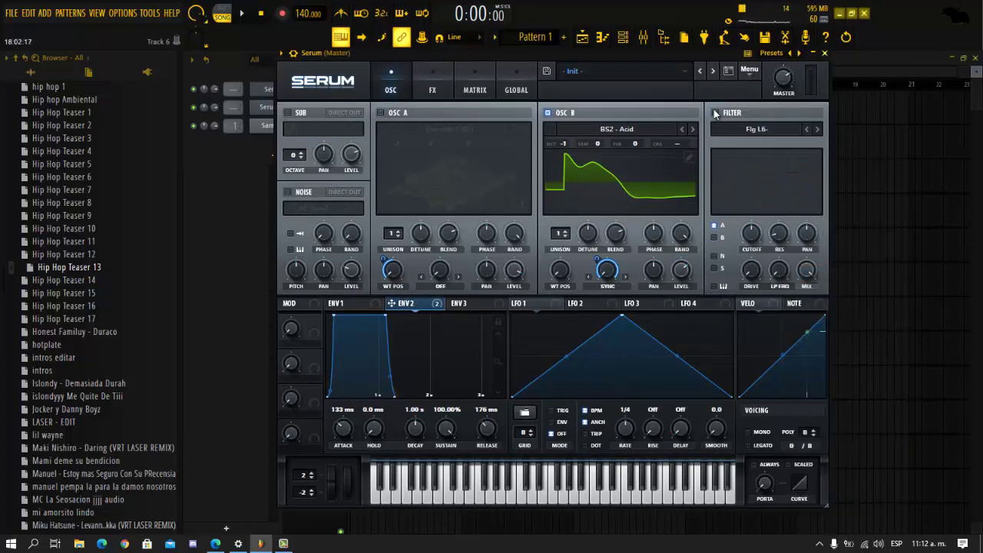
Turn on the filter and route only oscillator B through it
click(718, 123)
click(715, 114)
click(714, 238)
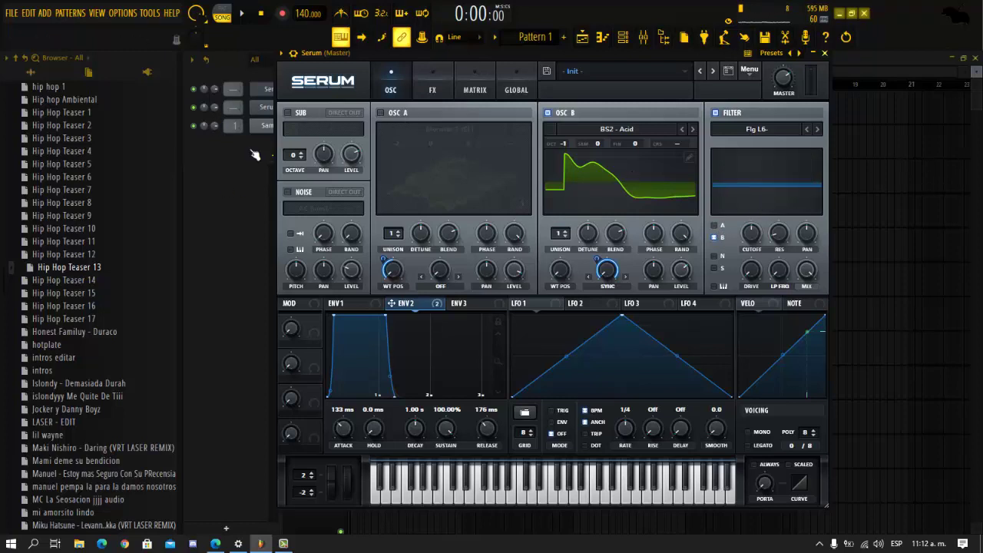
Check the filter type in Serum #2 and reselect Flg L6- in the first Serum
click(262, 110)
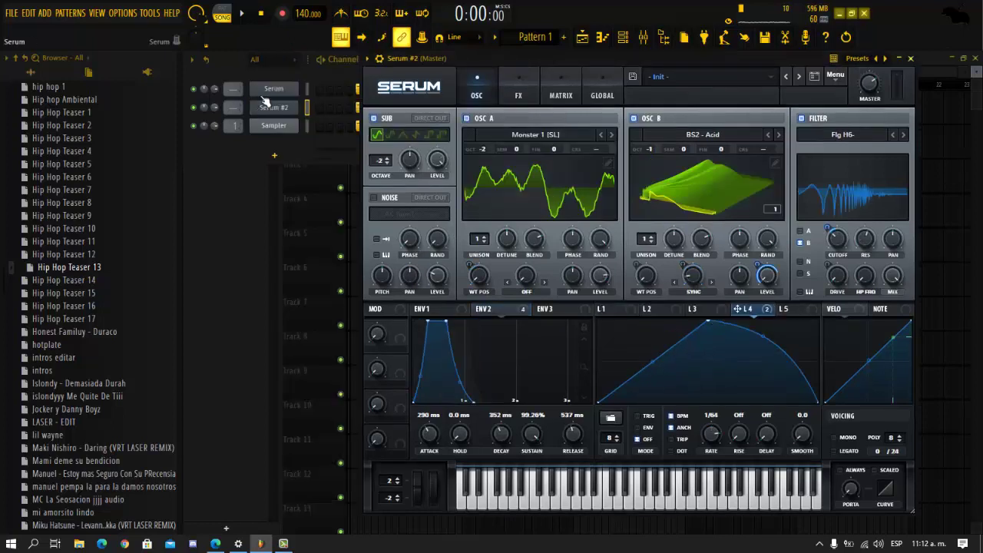
click(266, 90)
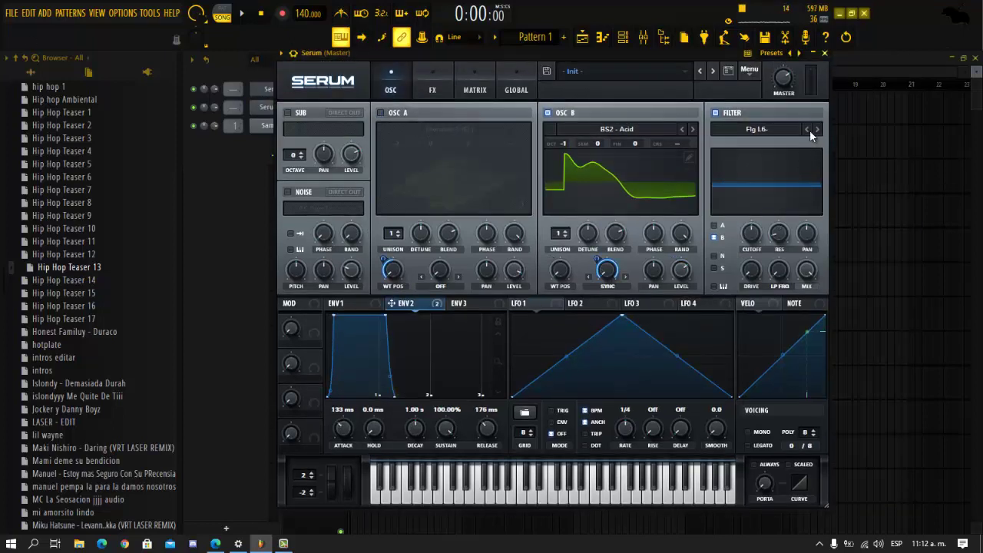
click(776, 128)
mouse_move(778, 179)
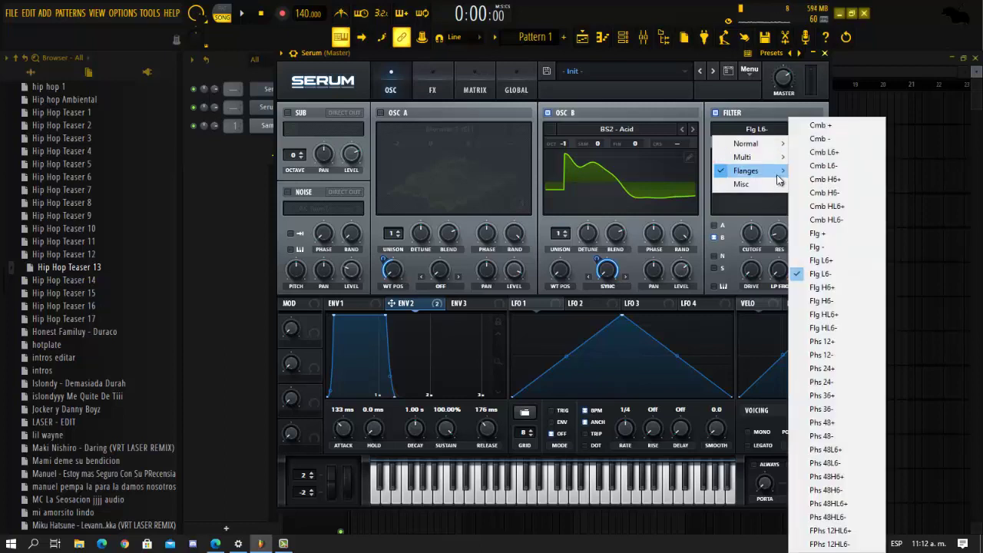
click(846, 274)
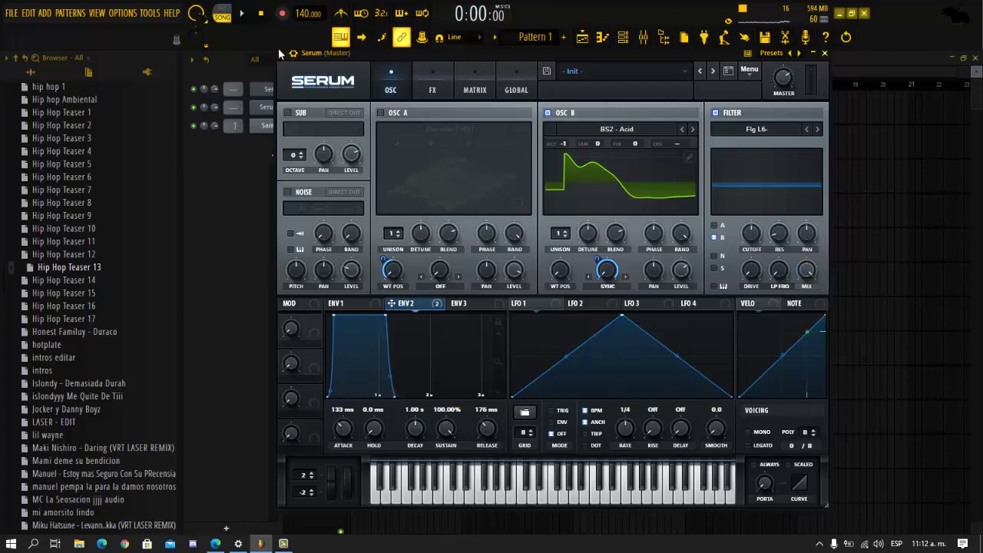
Match the first Serum's filter type to the Serum #2 reference by choosing Flg H6- from the Flanges category
click(266, 109)
click(266, 90)
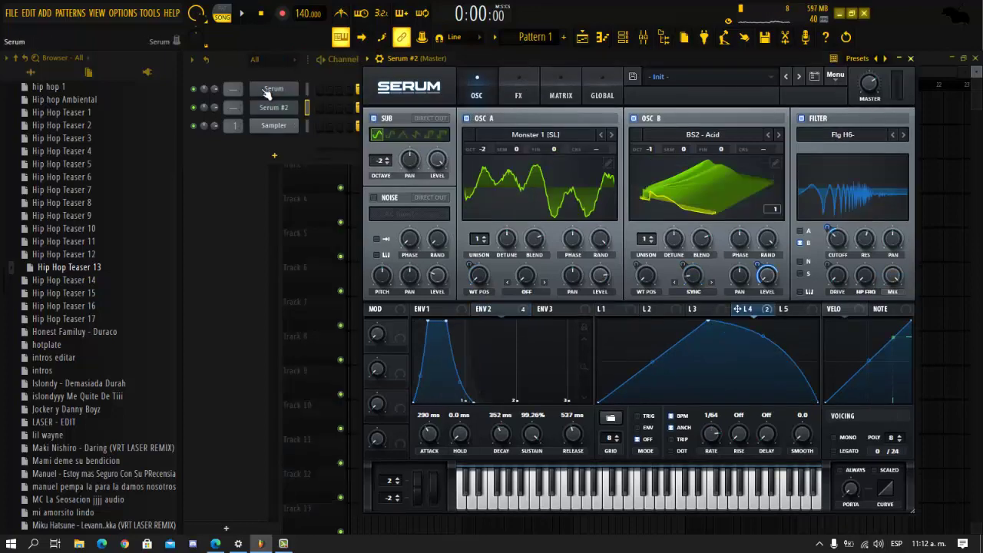
click(749, 129)
mouse_move(757, 171)
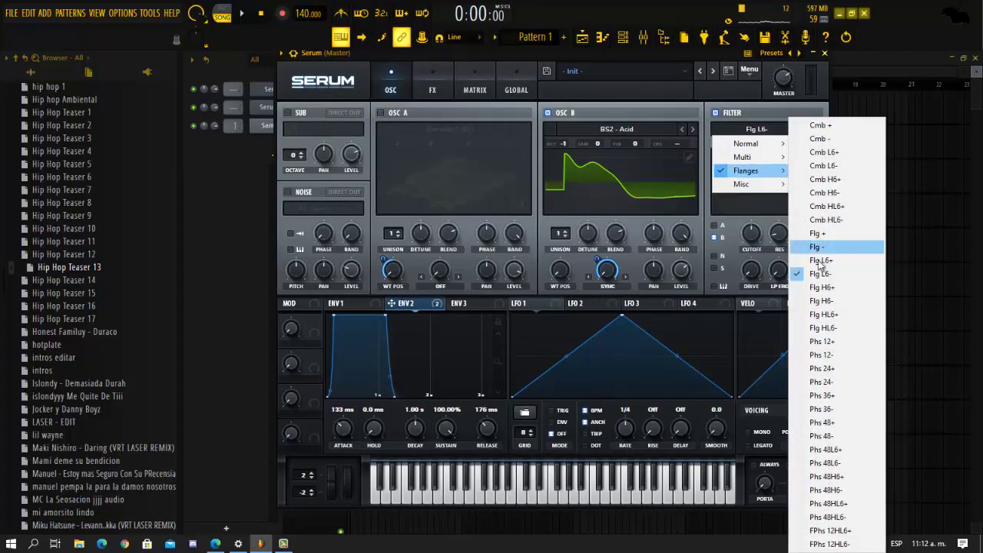
click(833, 300)
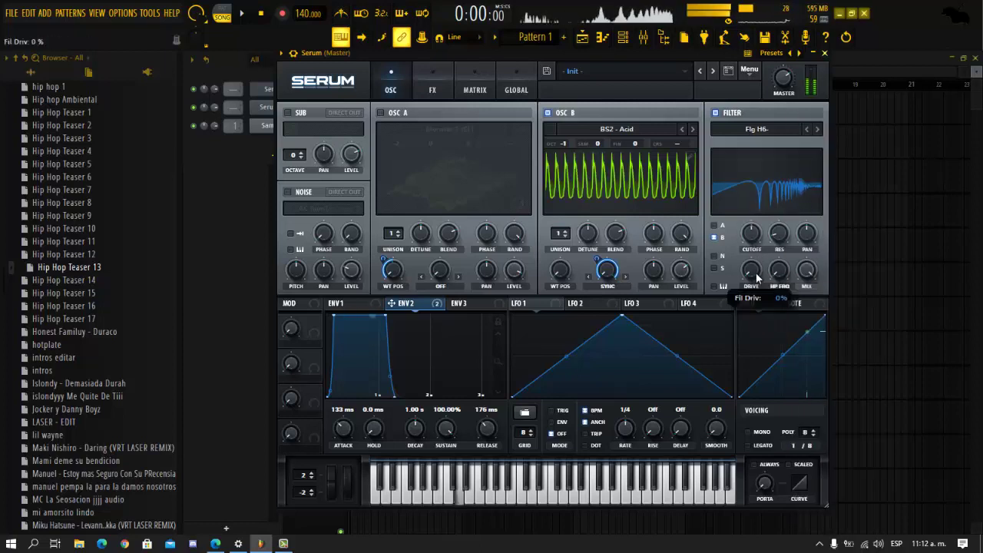
Show LFO 1 and lower the filter cutoff to 198 Hz
drag(754, 278, 757, 235)
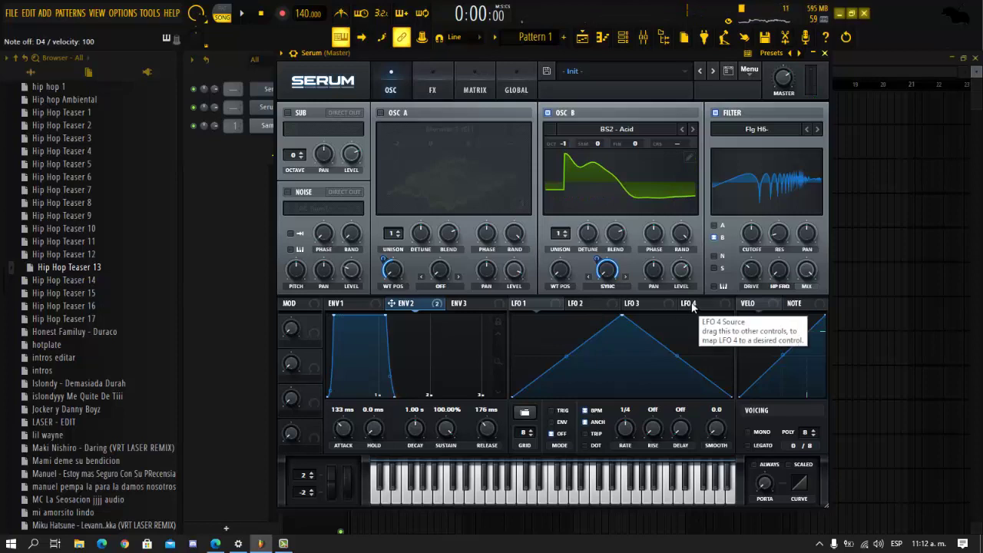
click(603, 304)
click(526, 304)
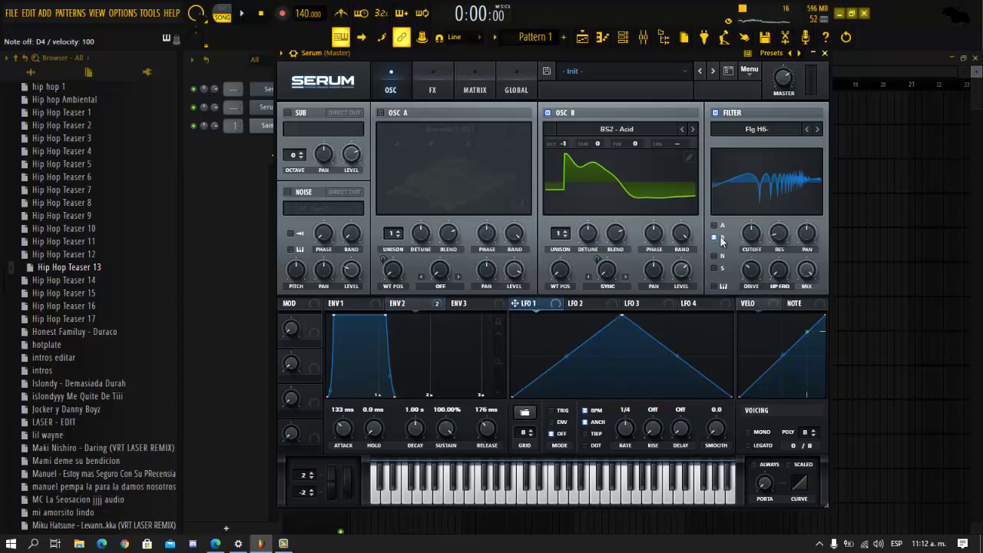
drag(750, 237, 741, 254)
drag(765, 201, 771, 200)
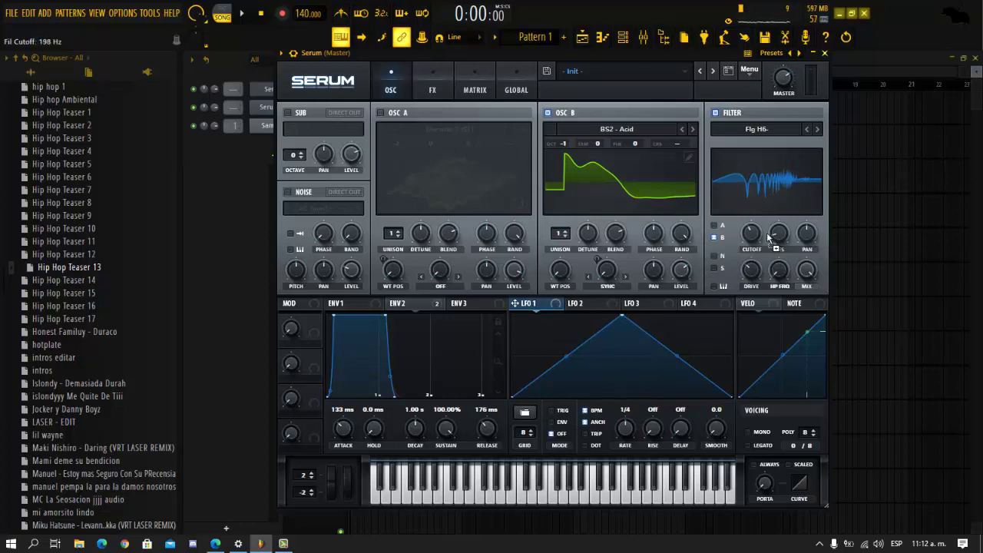
Modulate the filter cutoff with LFO 1 at an amount of about 18, playing D4 to audition it
drag(741, 219, 735, 246)
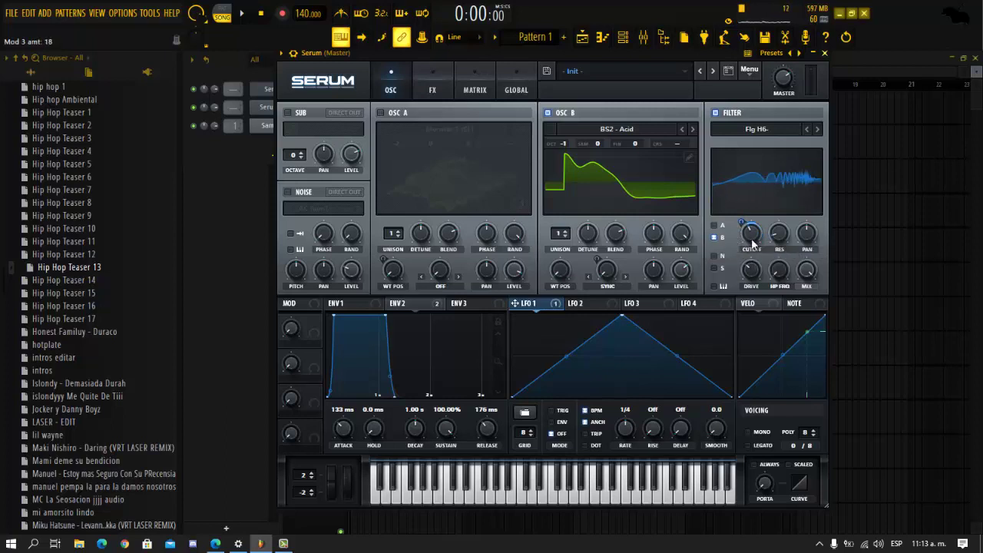
right_click(754, 244)
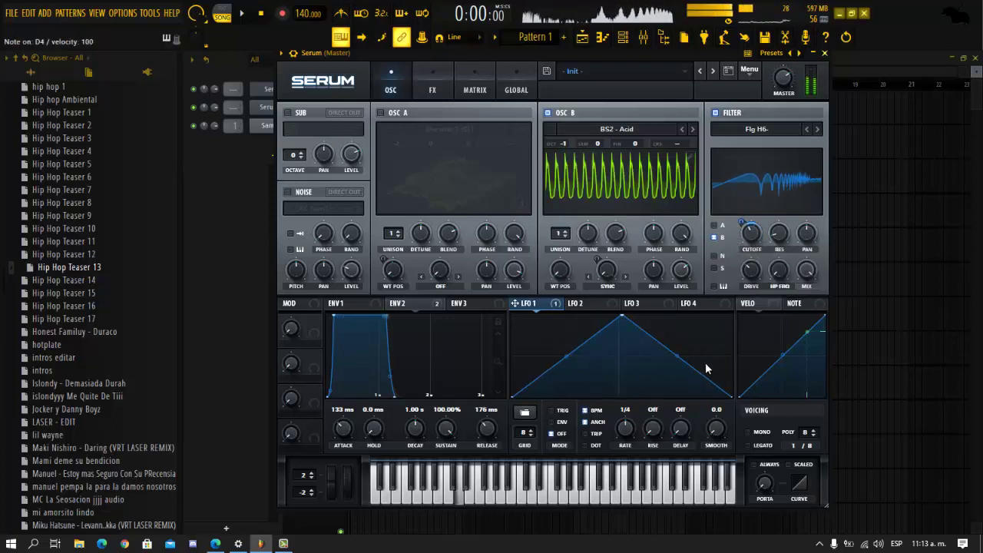
mouse_move(747, 235)
mouse_down()
mouse_move(746, 244)
mouse_move(739, 218)
mouse_up()
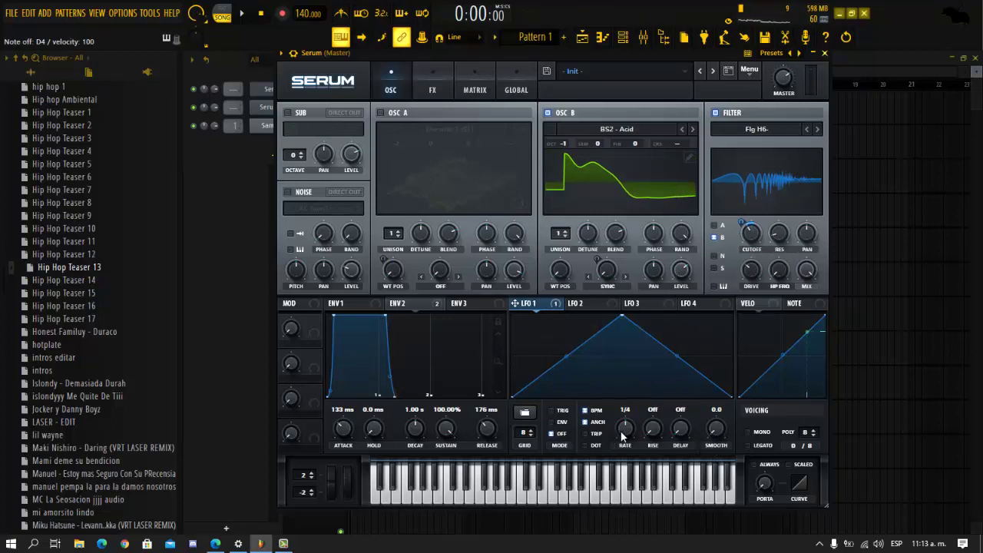
Set LFO 1's rate to 1/64 and play D4 to audition the faster modulation
drag(622, 436, 629, 430)
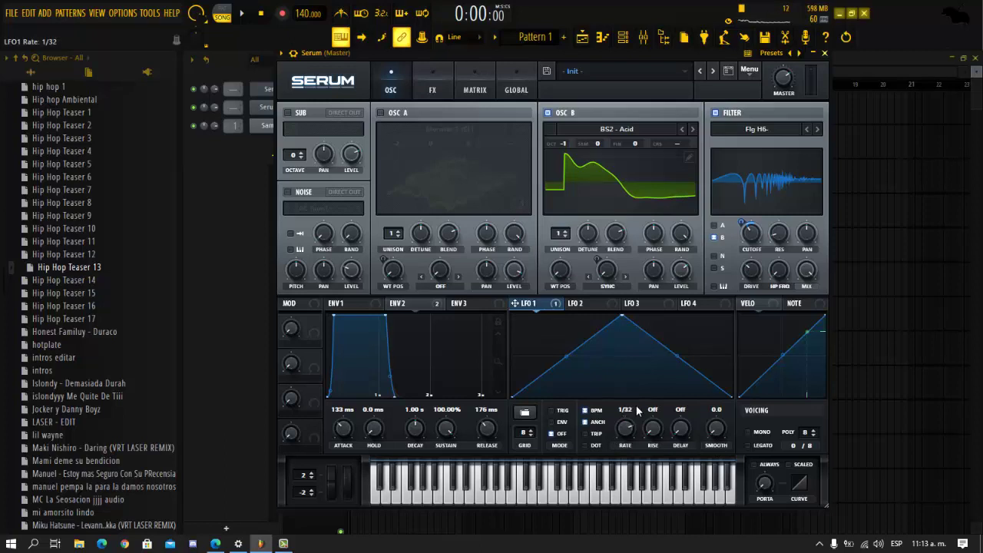
key(x)
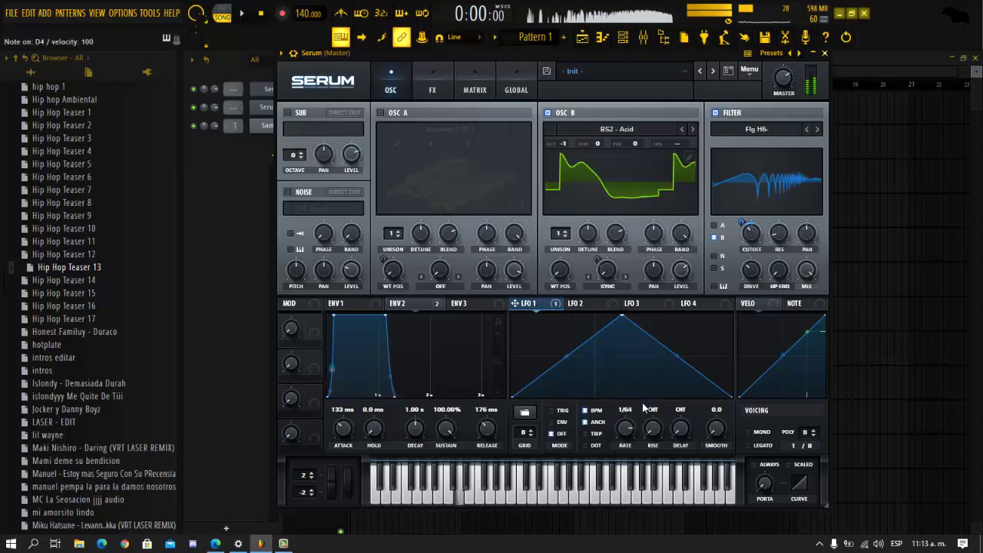
key(x)
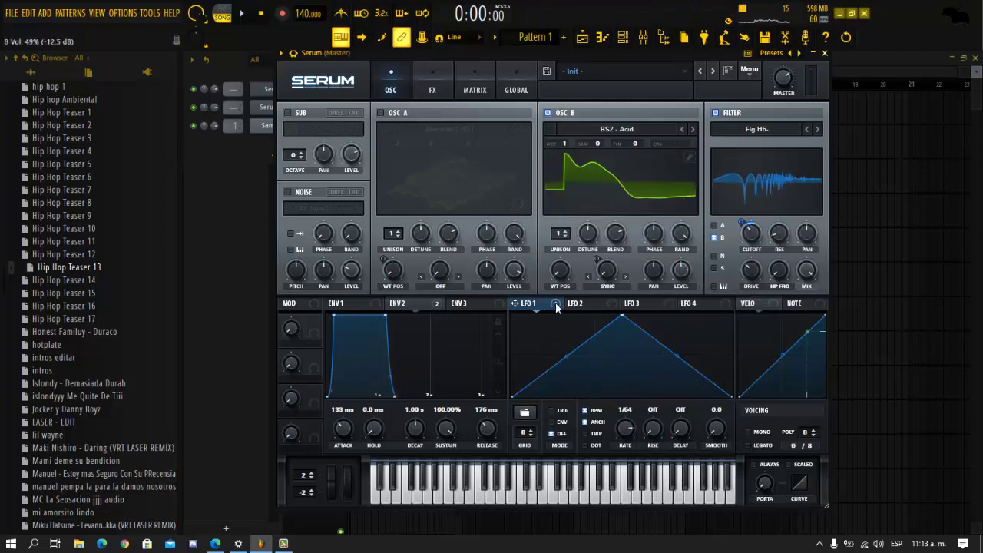
Modulate oscillator B's level with LFO 1, reduce the base level below 49% and audition it on D4
drag(555, 304, 674, 278)
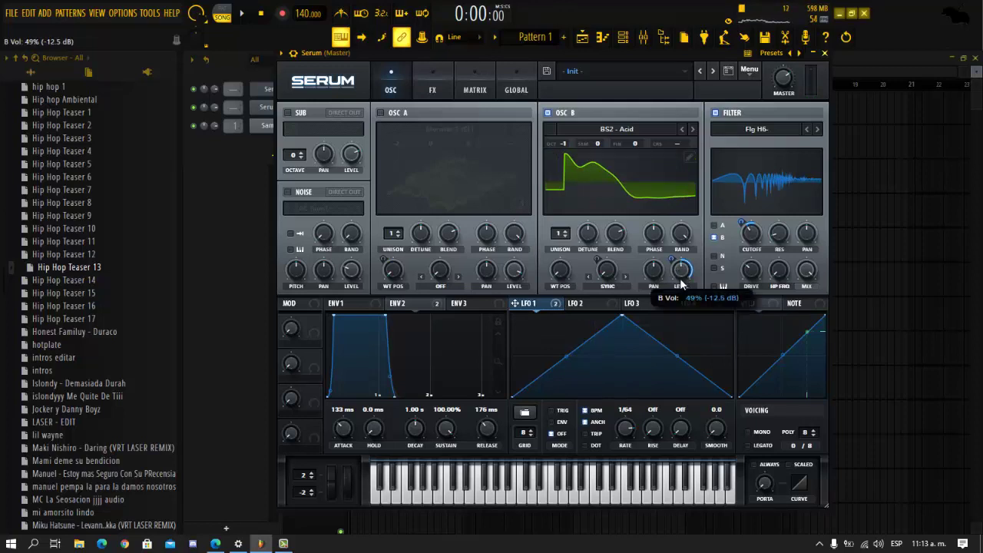
drag(677, 279, 675, 298)
drag(669, 260, 671, 250)
key(x)
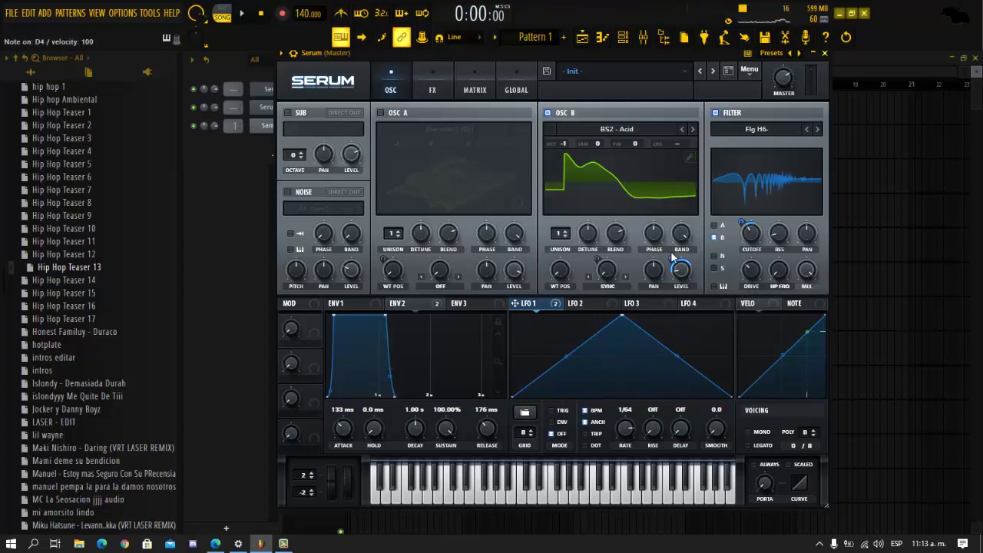
key(x)
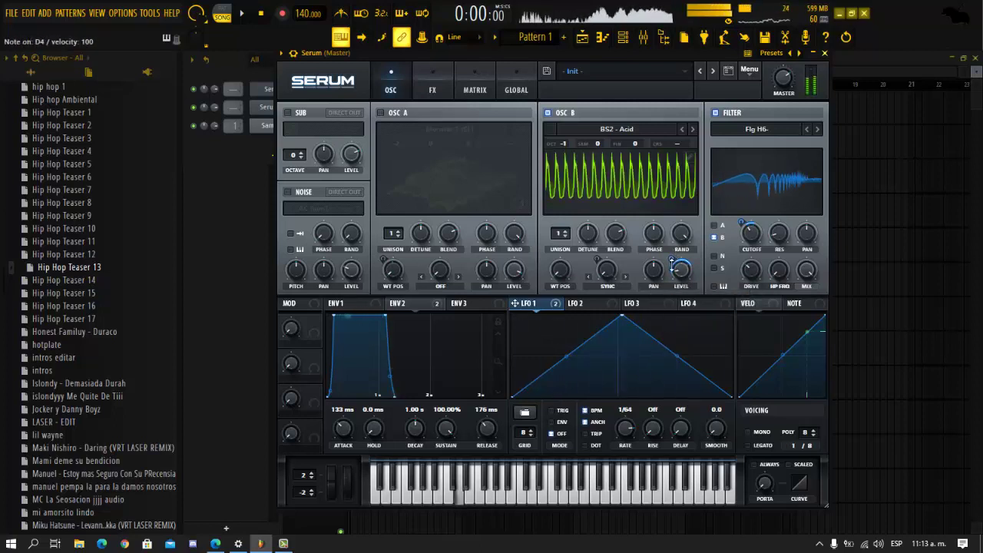
key(x)
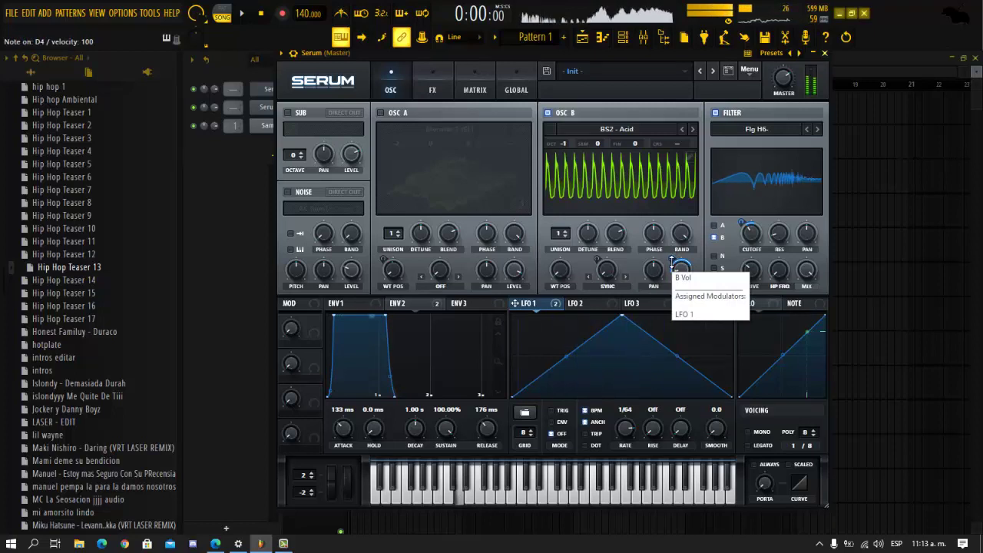
Raise oscillator B's level slightly and re-enable oscillator A, auditioning the sound with and without it on D4
drag(672, 262, 672, 257)
key(x)
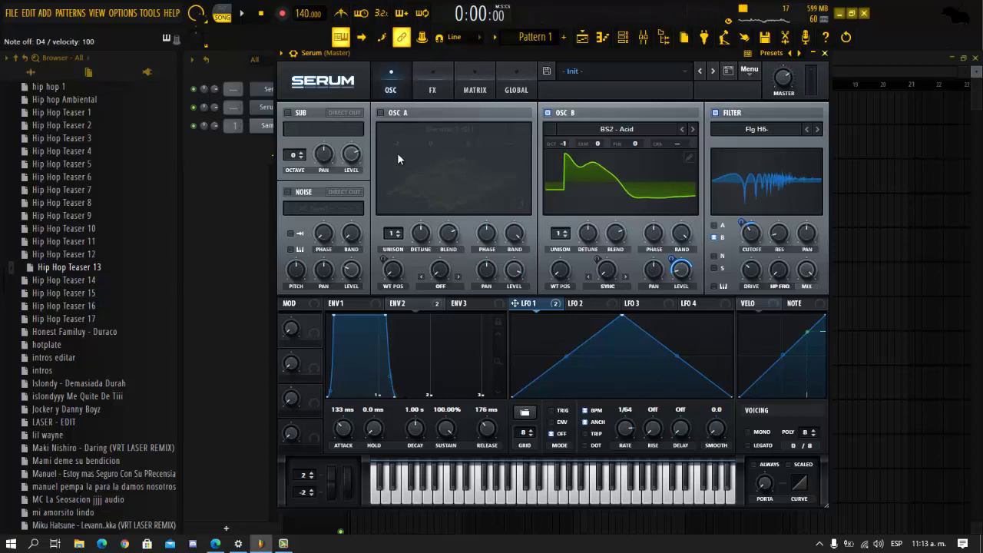
click(382, 113)
key(x)
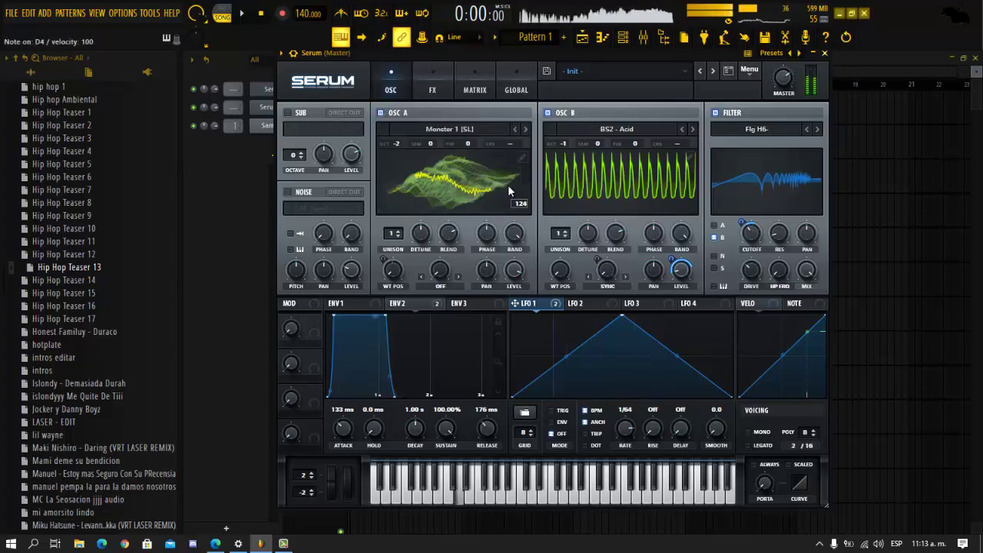
click(380, 113)
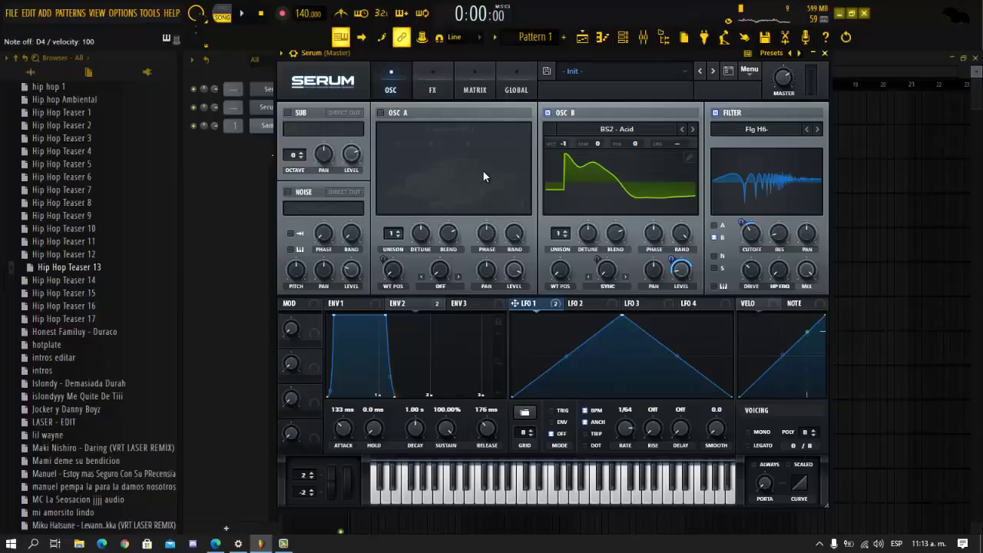
click(382, 113)
key(x)
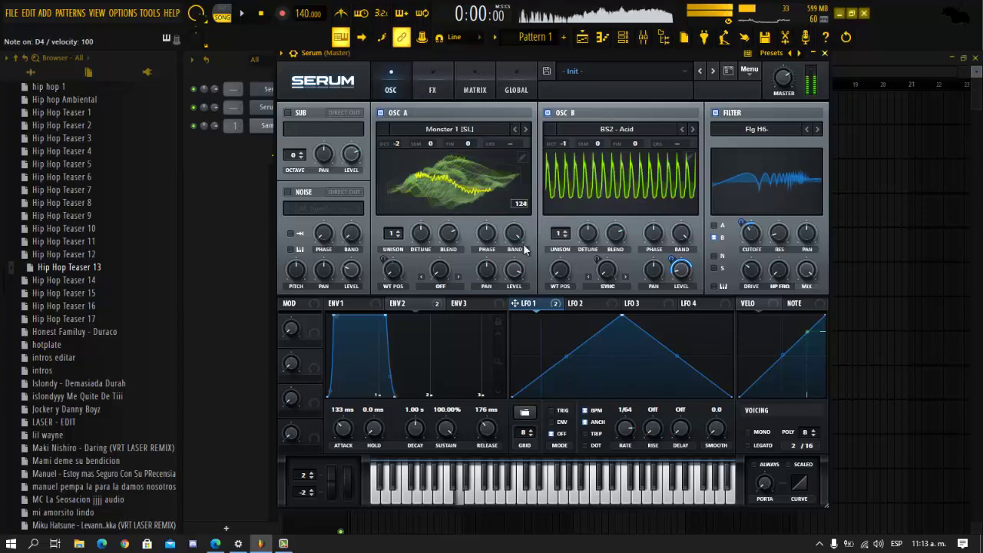
Adjust oscillator A's level and raise oscillator B's sync amount slightly, auditioning the patch on D4, F4 and C4
drag(514, 273, 510, 274)
key(x)
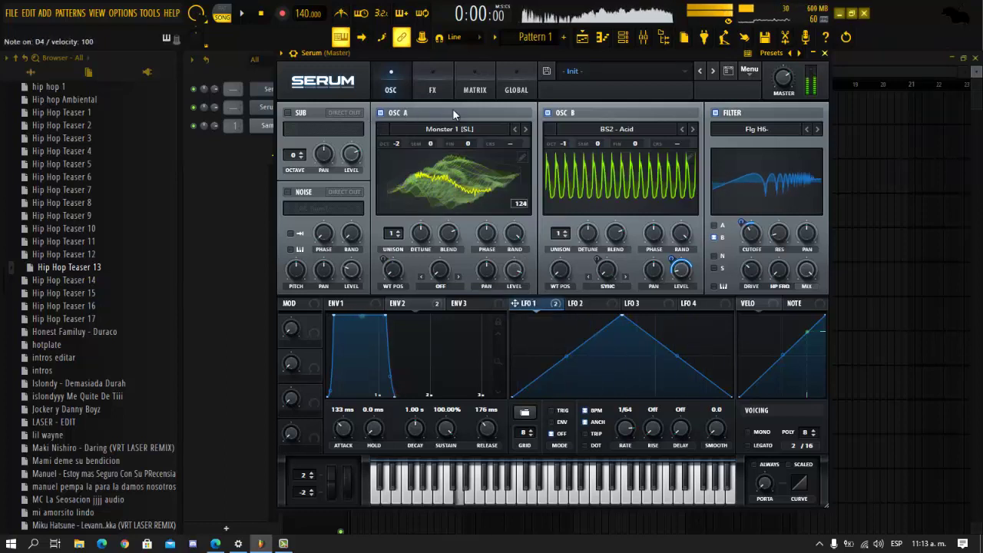
key(x)
drag(607, 270, 614, 252)
key(v)
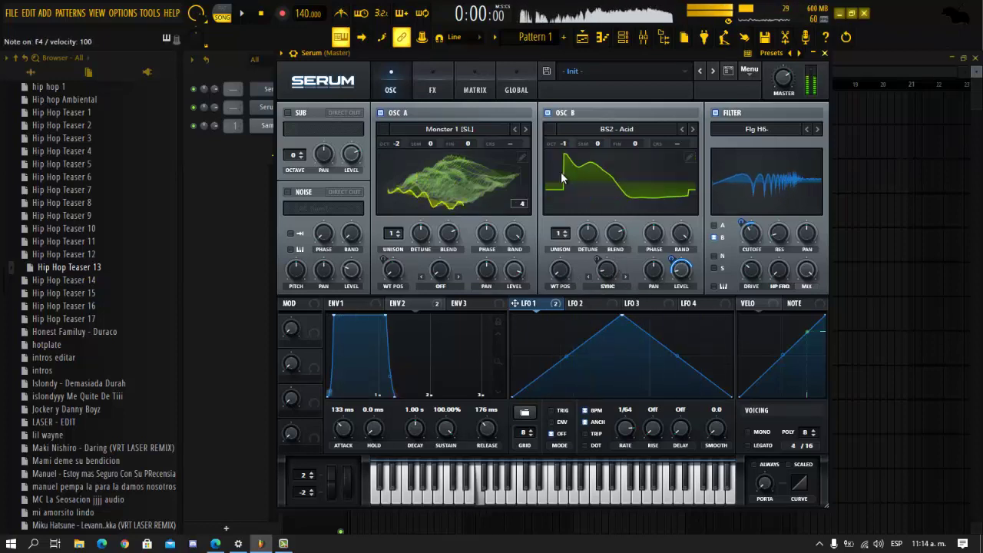
key(z)
key(z)
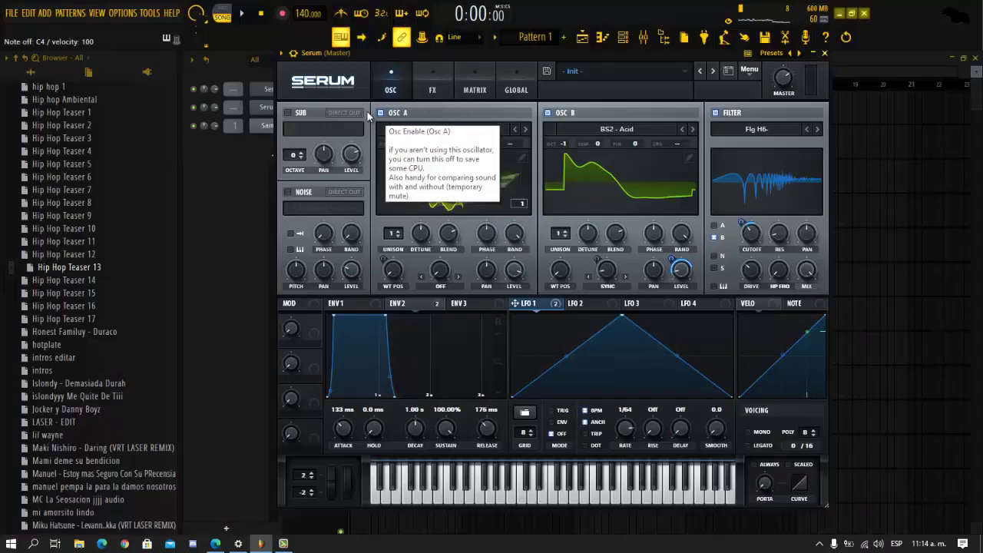
click(428, 90)
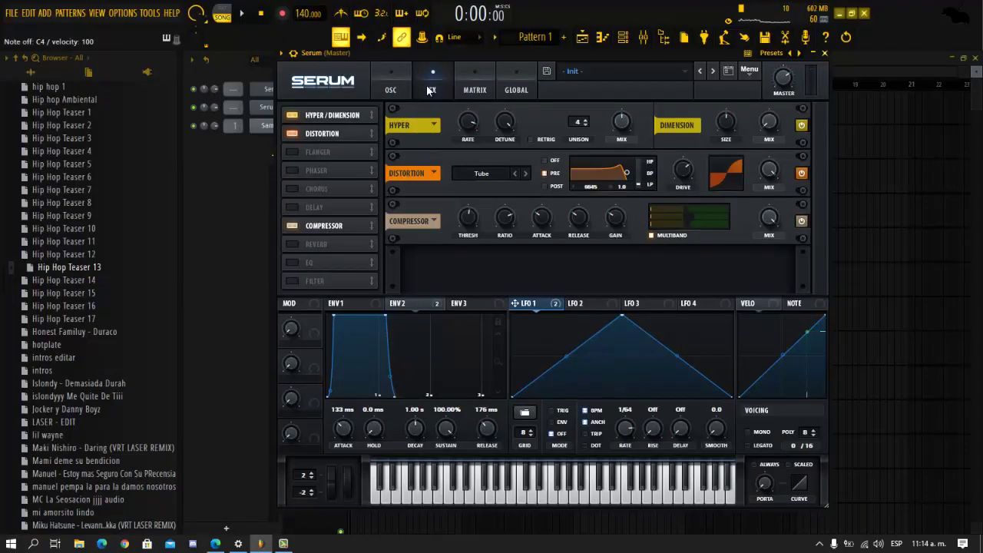
click(292, 263)
click(292, 263)
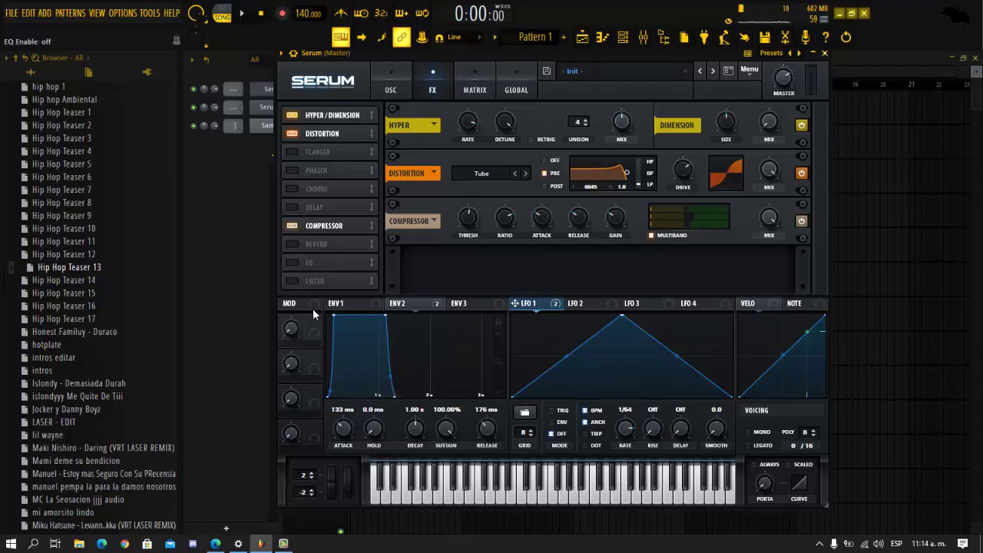
click(294, 265)
click(293, 265)
Turn on the sub oscillator
click(379, 85)
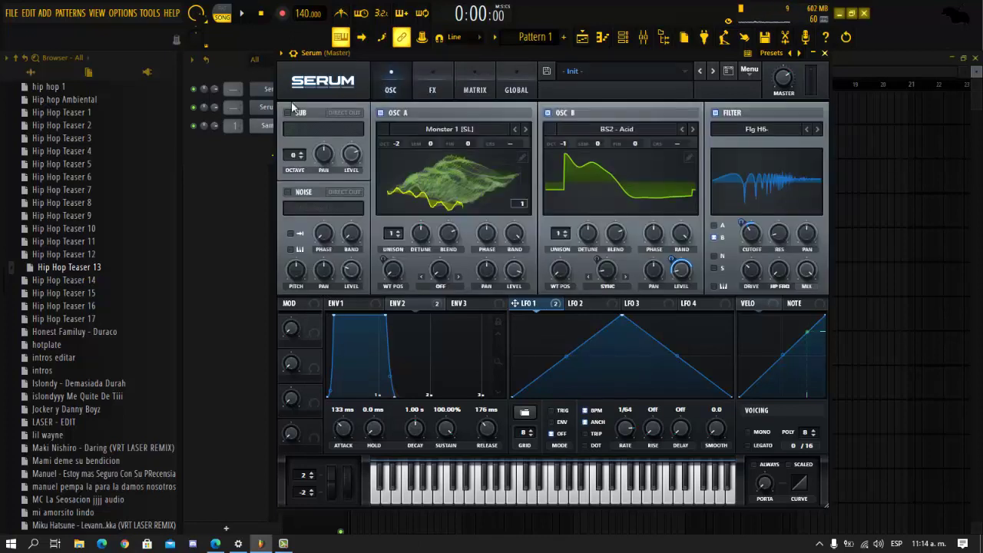
click(288, 113)
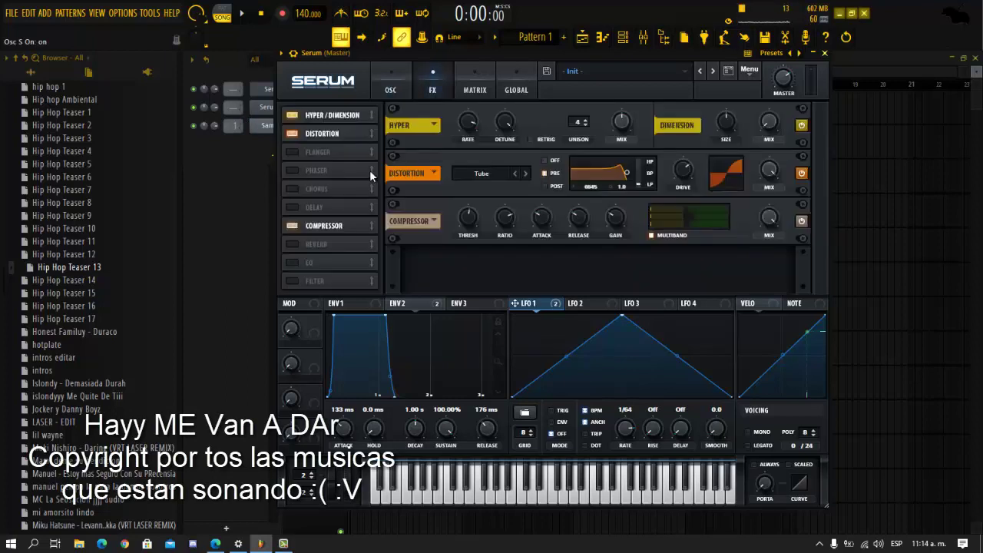
Enable the EQ effect, boost its low band's gain to about 7.2 dB and lower that band's frequency
click(292, 263)
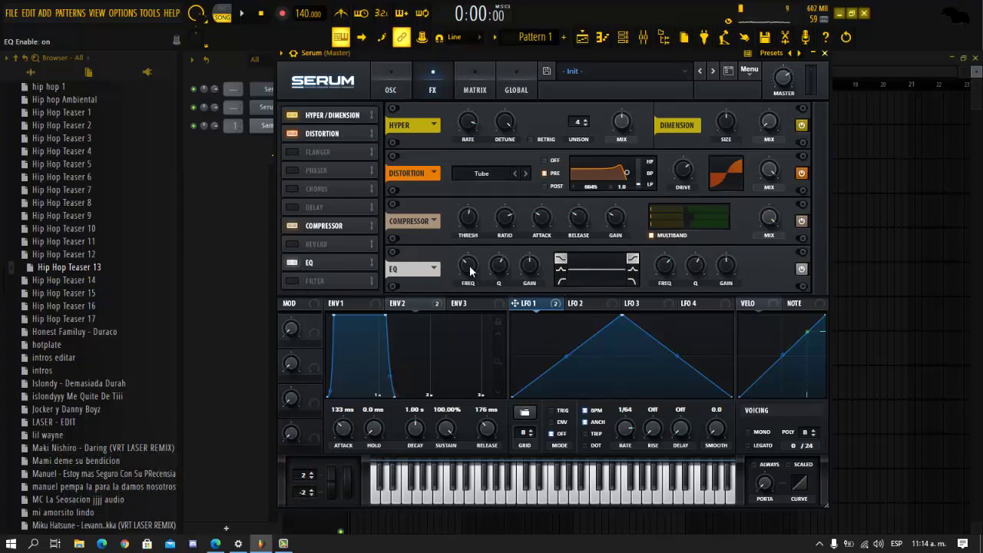
drag(529, 271, 529, 247)
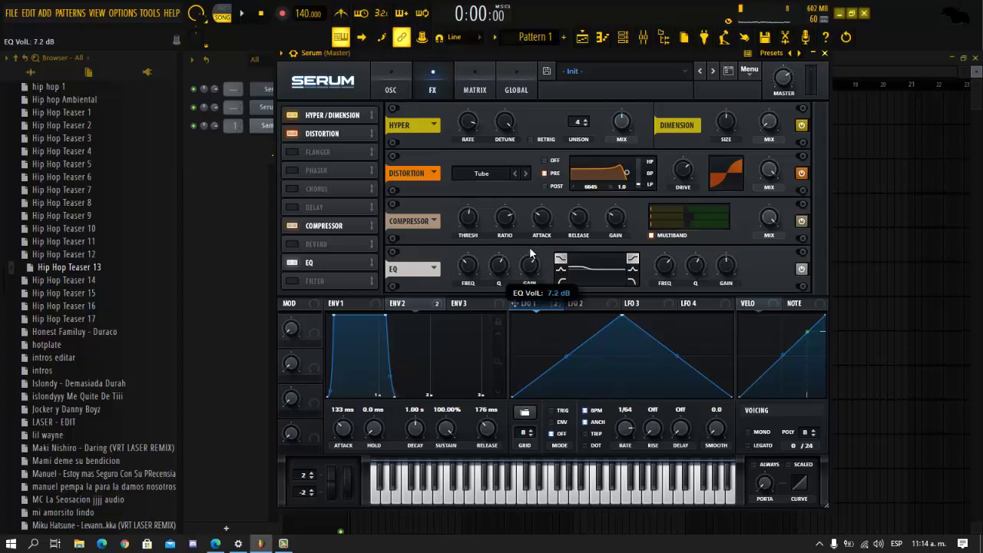
mouse_move(471, 266)
mouse_down()
mouse_move(496, 262)
mouse_move(496, 249)
mouse_move(469, 277)
mouse_up()
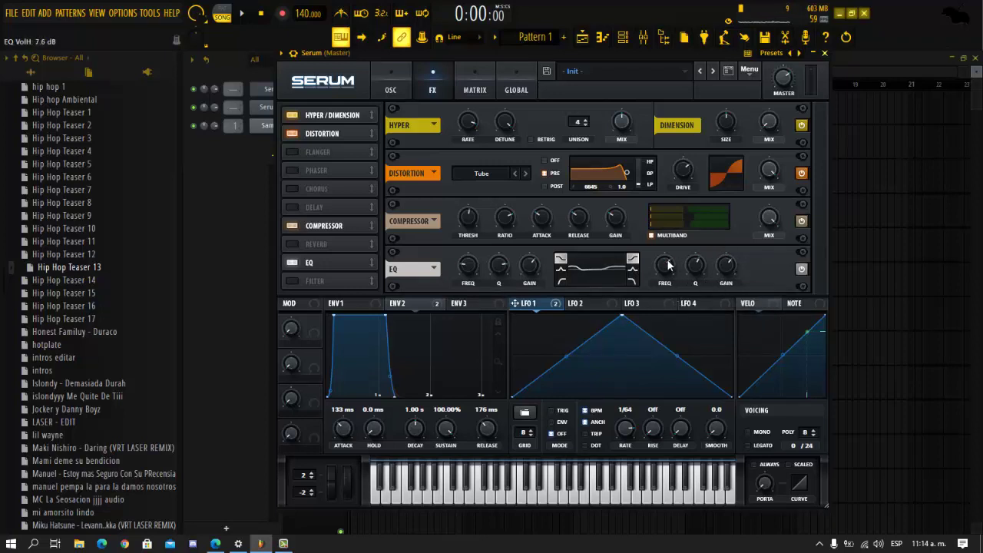
Raise the EQ high band's frequency past 5826 Hz and cut its gain, auditioning the result on D4 and C4
drag(668, 265, 671, 241)
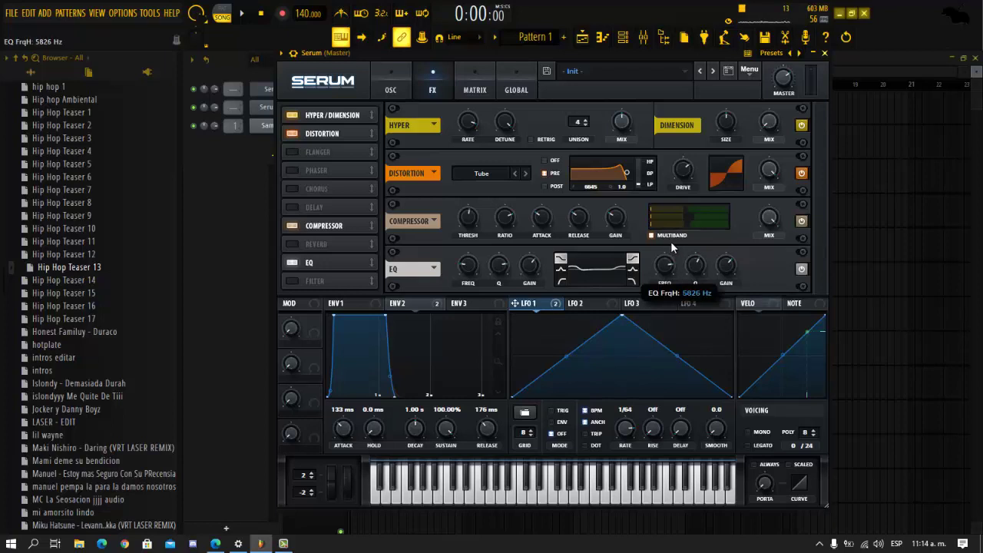
drag(728, 267, 718, 300)
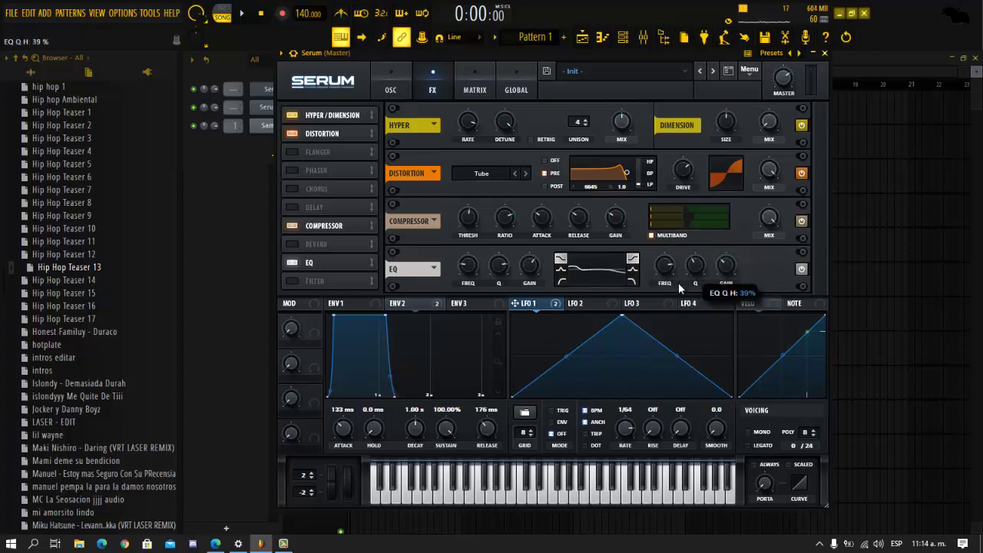
drag(668, 267, 668, 261)
key(x)
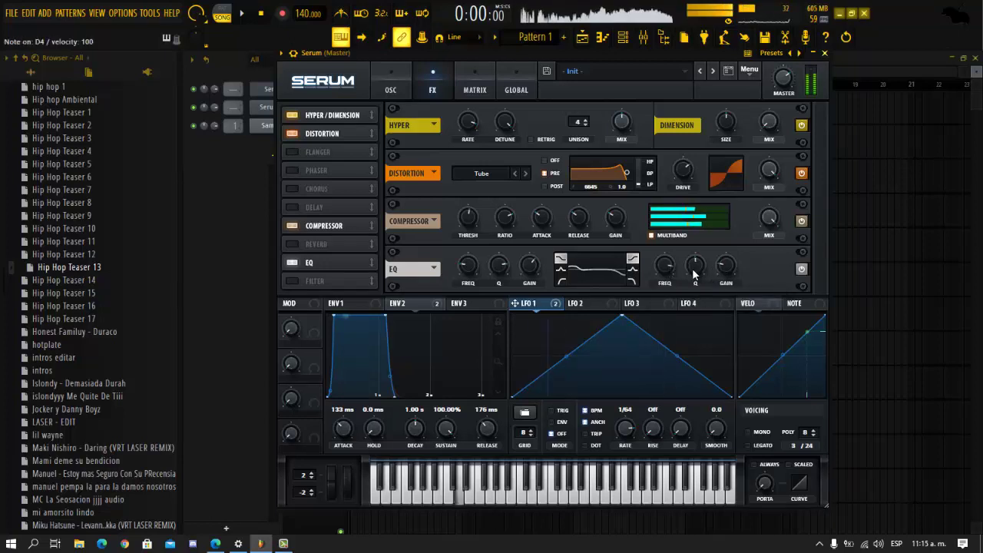
key(z)
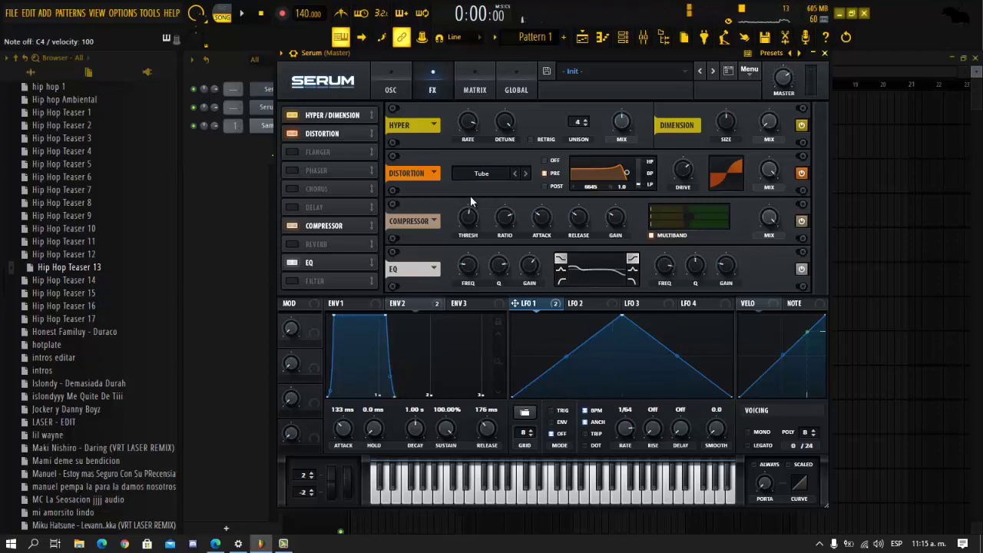
Set the sub oscillator's octave to -2 and audition the patch on C4 and E4
click(390, 86)
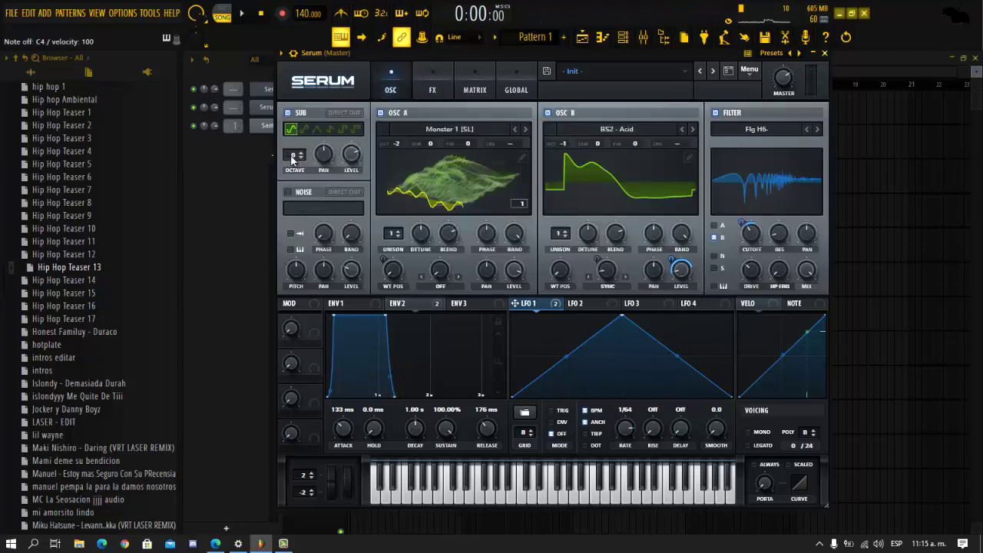
drag(292, 159, 292, 165)
key(x)
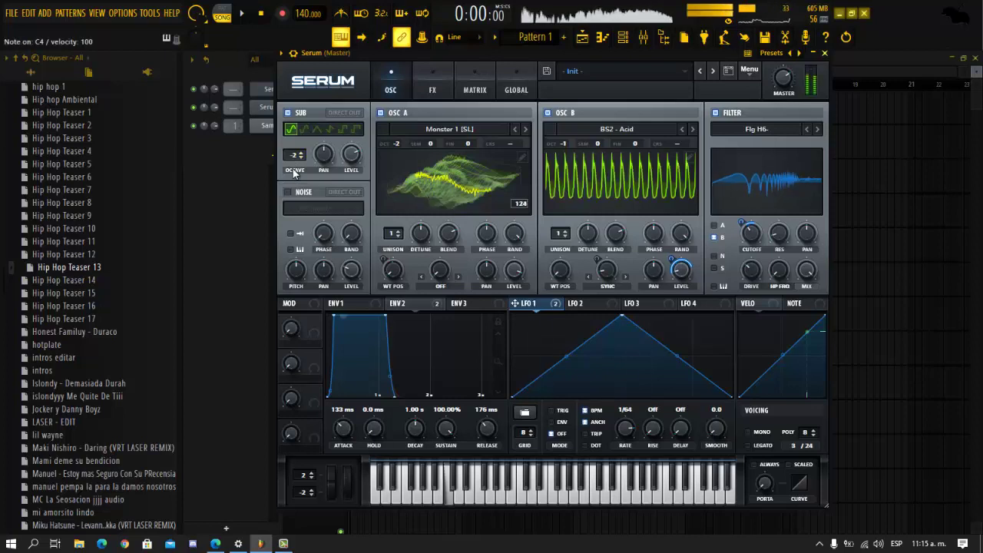
key(x)
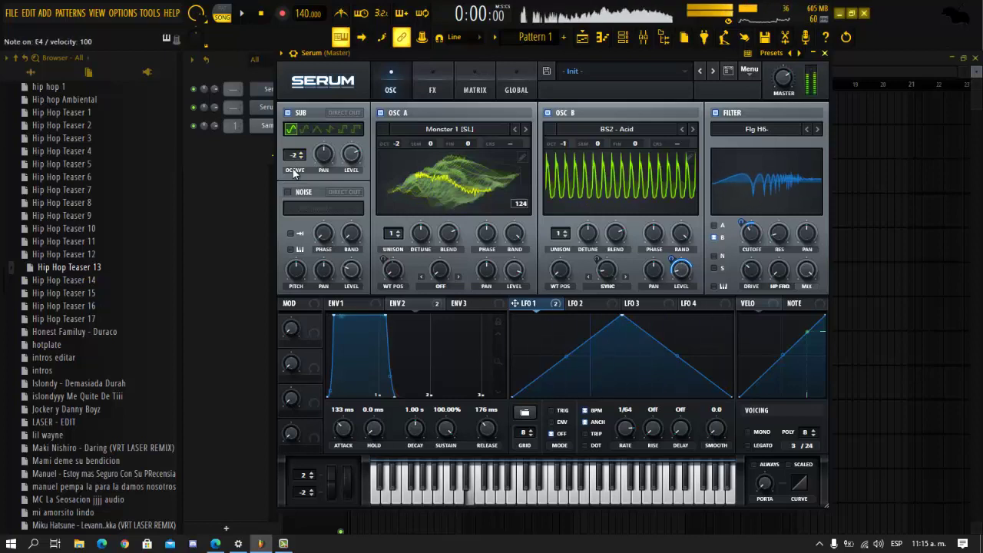
key(z)
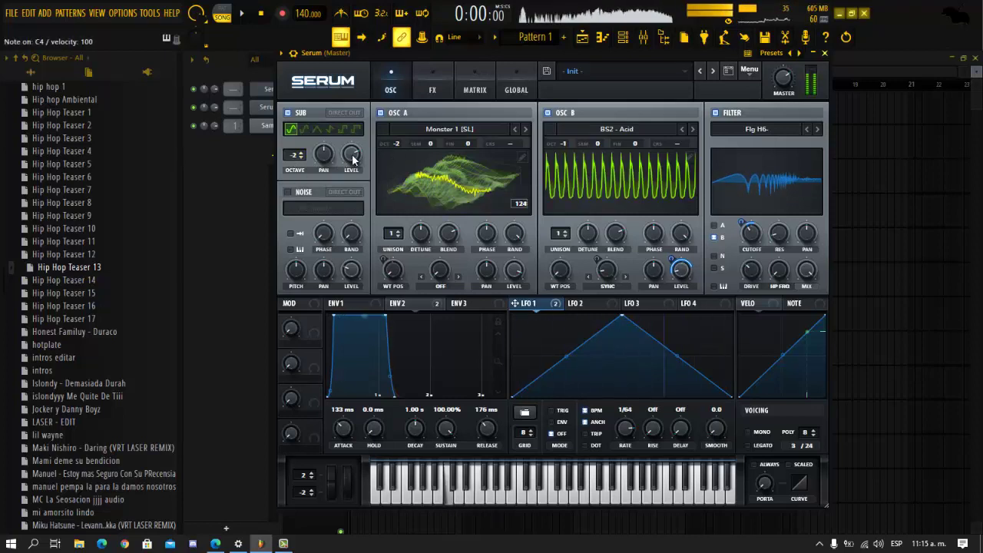
Lower the sub oscillator's level slightly while auditioning the patch on D4
mouse_move(348, 165)
key(x)
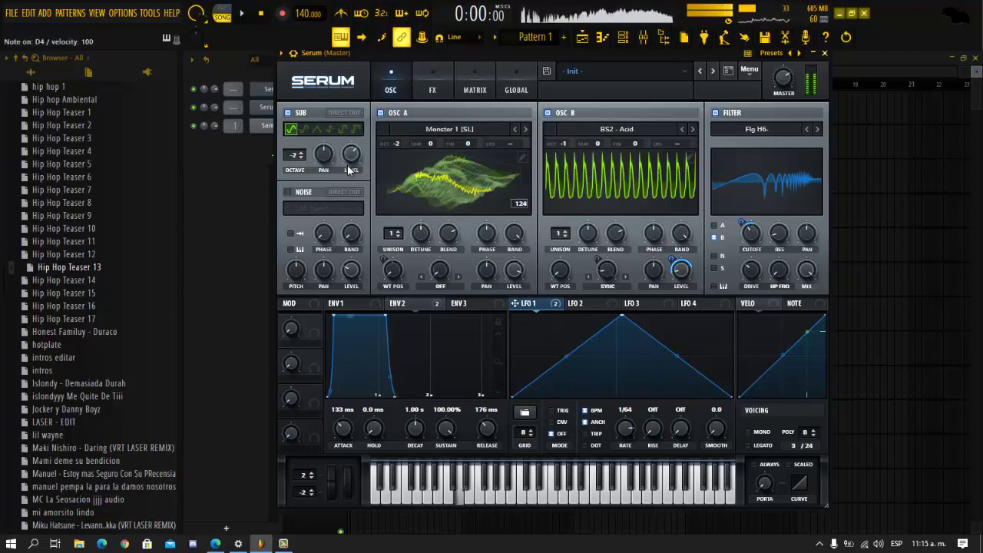
scroll(347, 167, down, 3)
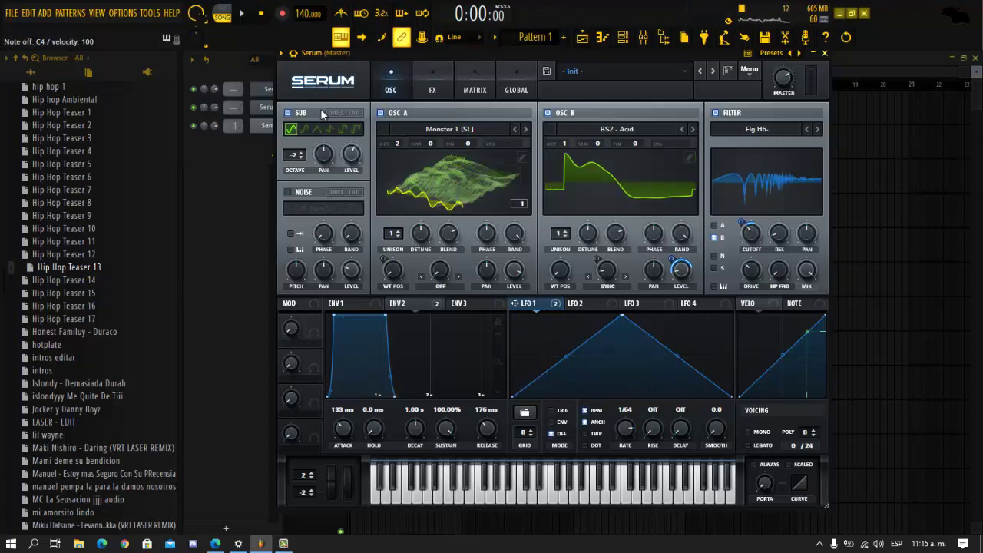
Compare the patch with the Serum #2 instance by switching between both and playing C4
click(274, 106)
key(z)
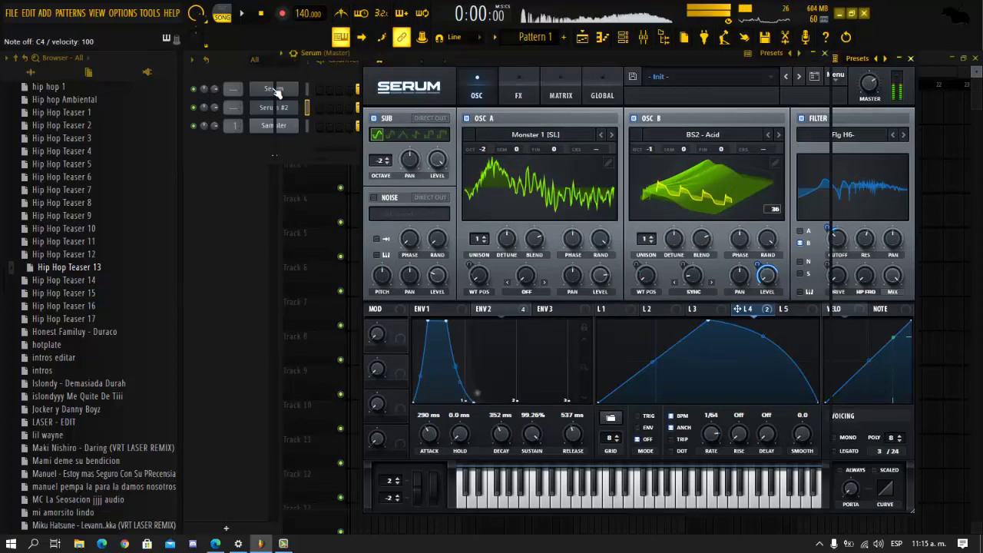
click(274, 89)
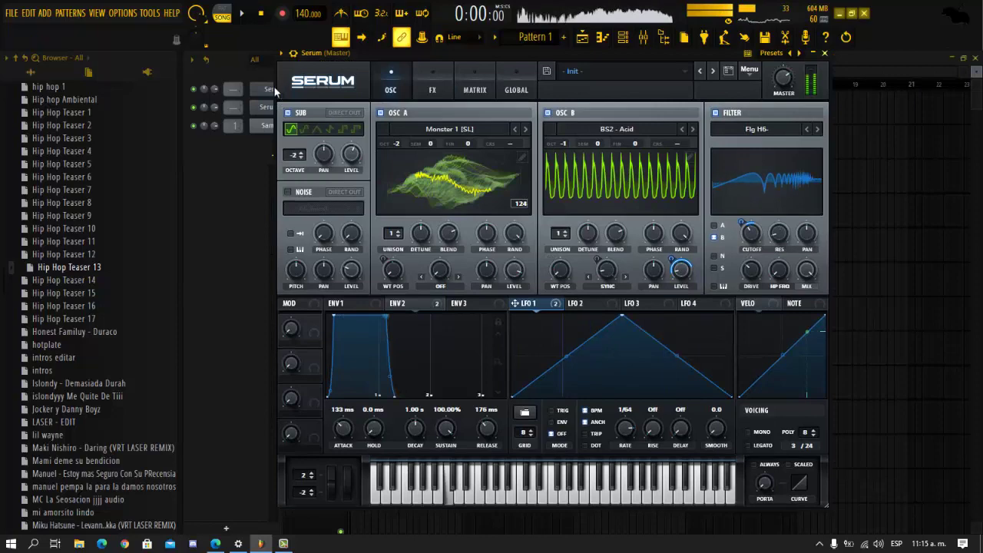
click(256, 108)
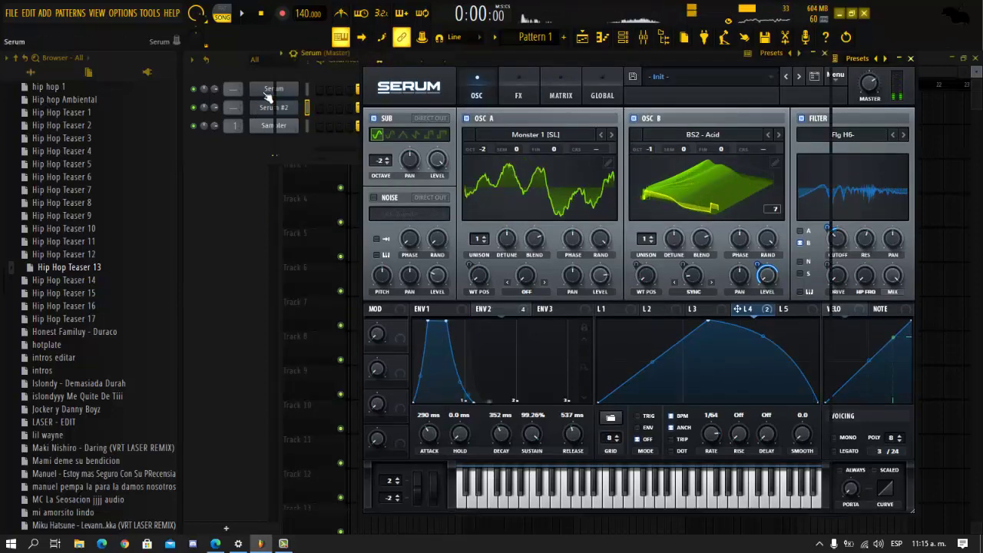
click(275, 89)
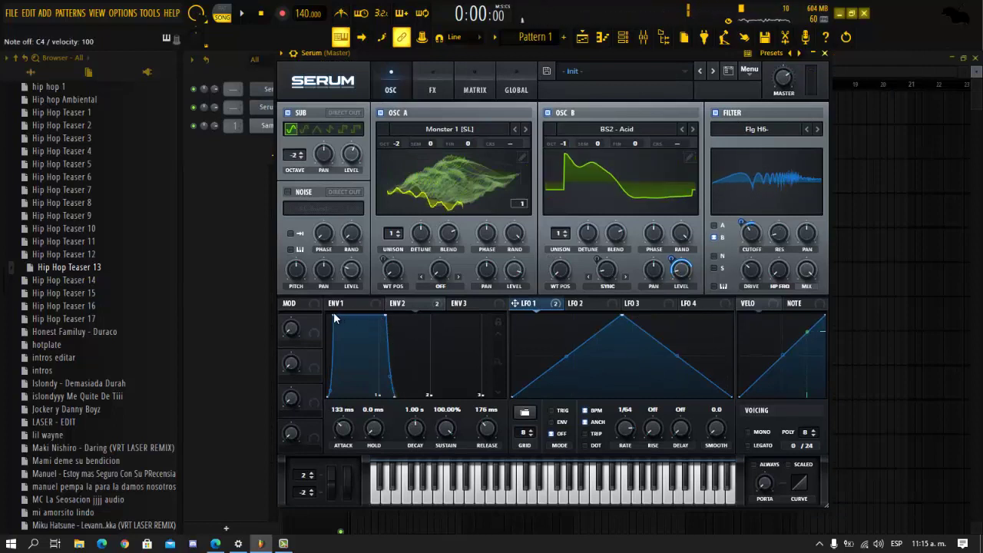
Shorten the decay of envelope 1 to 672 ms and of envelope 2 to 783 ms
click(352, 305)
drag(336, 315, 373, 306)
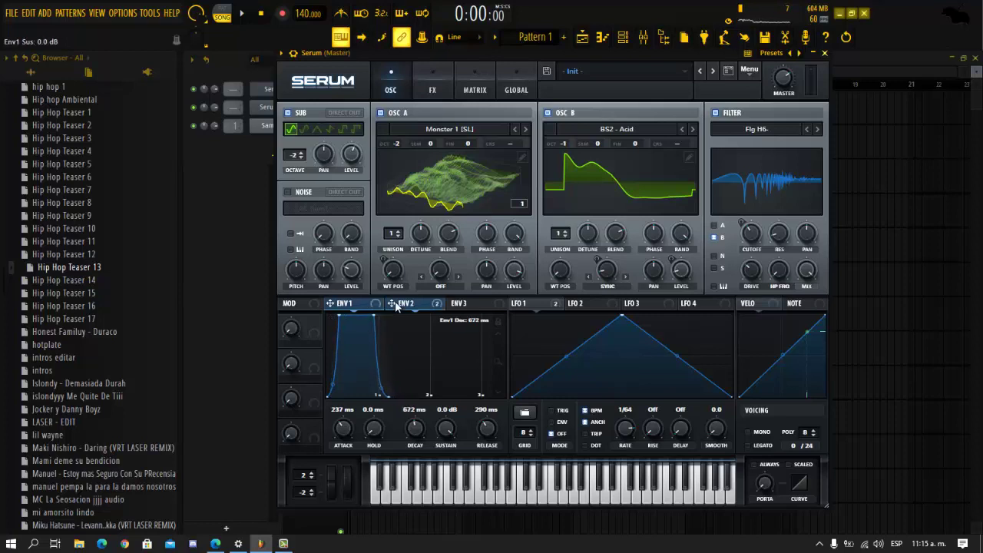
click(396, 304)
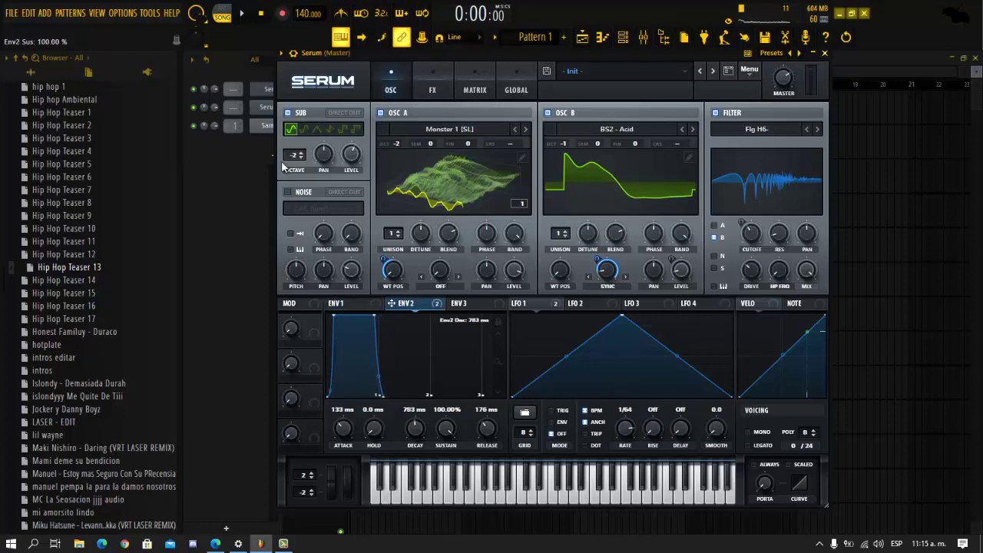
Set envelope 1's decay to 330 ms and release to 467 ms, using Serum #2 as reference
click(263, 107)
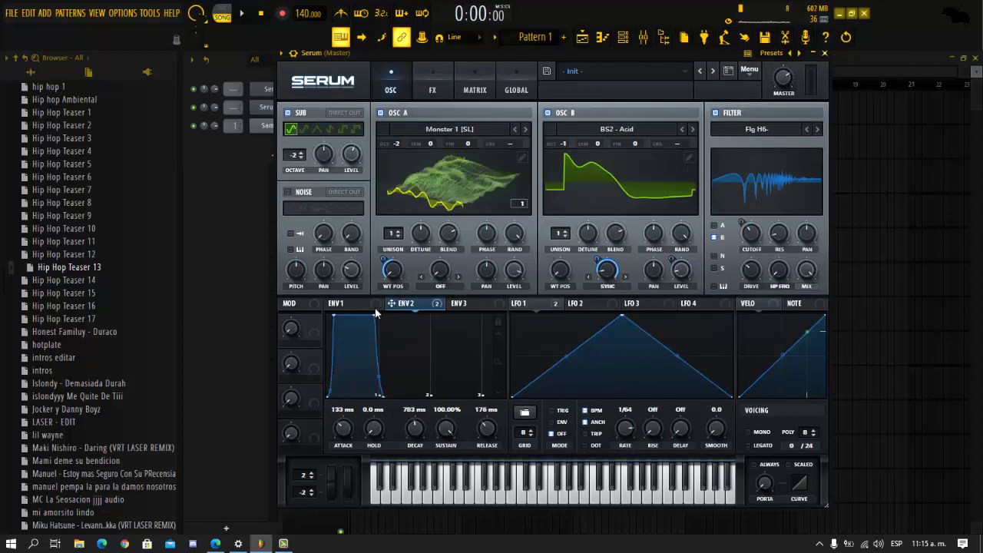
mouse_move(372, 316)
mouse_down()
mouse_move(346, 315)
mouse_move(354, 313)
mouse_up()
click(362, 305)
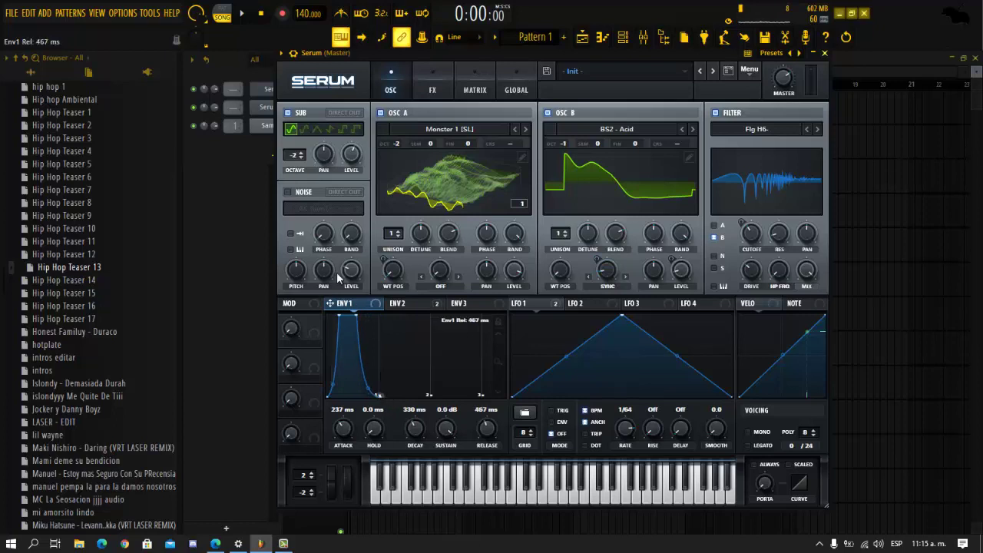
Check Serum #2's envelope again and shorten envelope 1's release to 341 ms in the first Serum instance
click(269, 107)
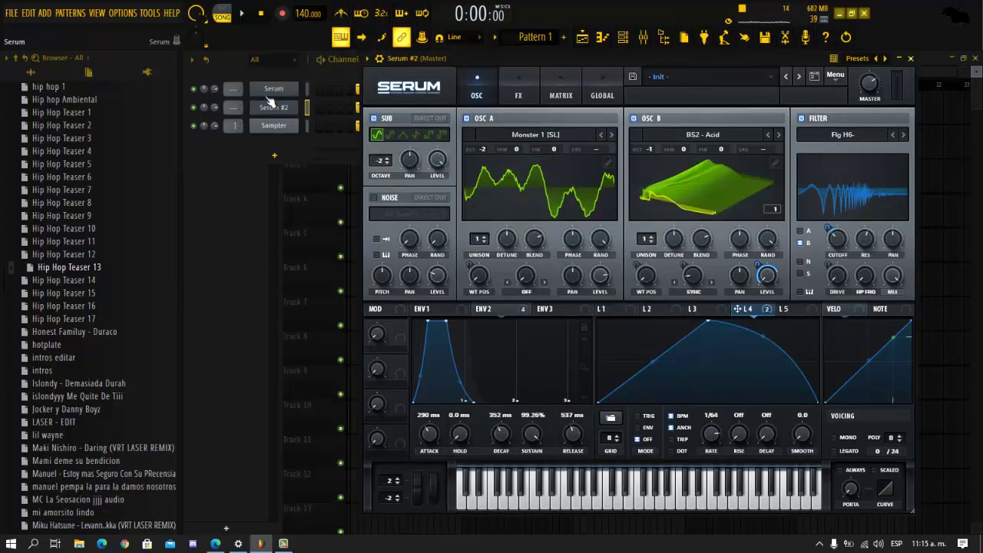
click(273, 89)
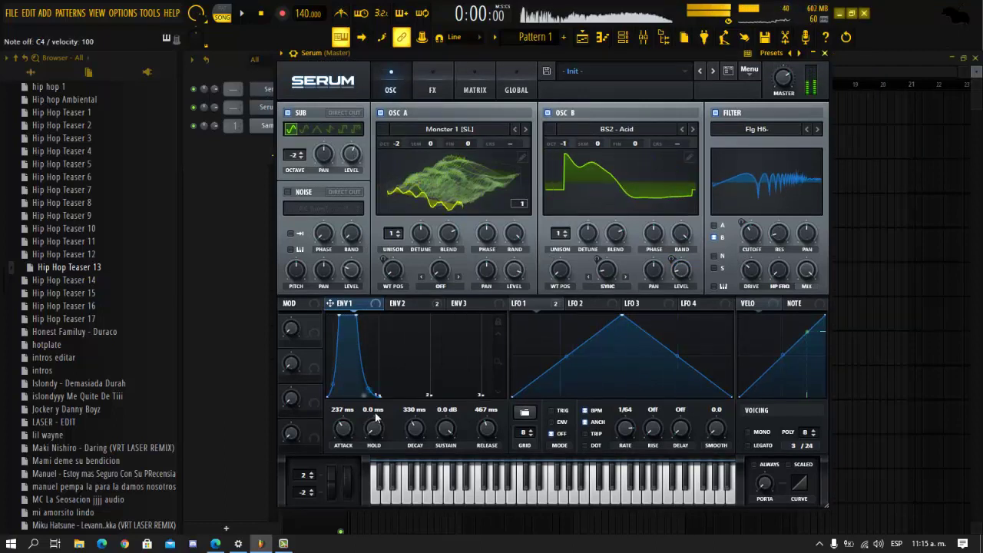
drag(380, 397, 372, 411)
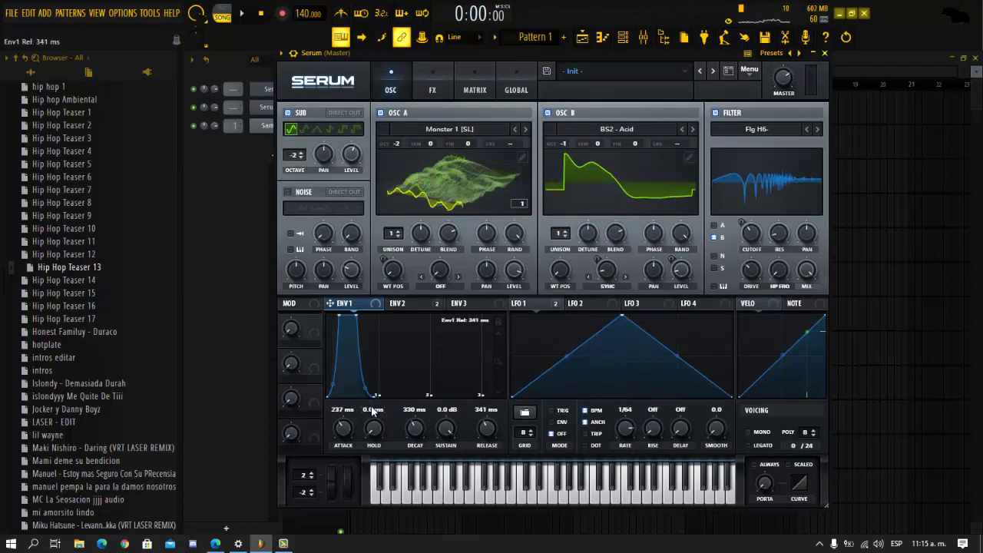
Audition C4, set envelope 1's attack to 256 ms and close Serum after checking its effects
key(z)
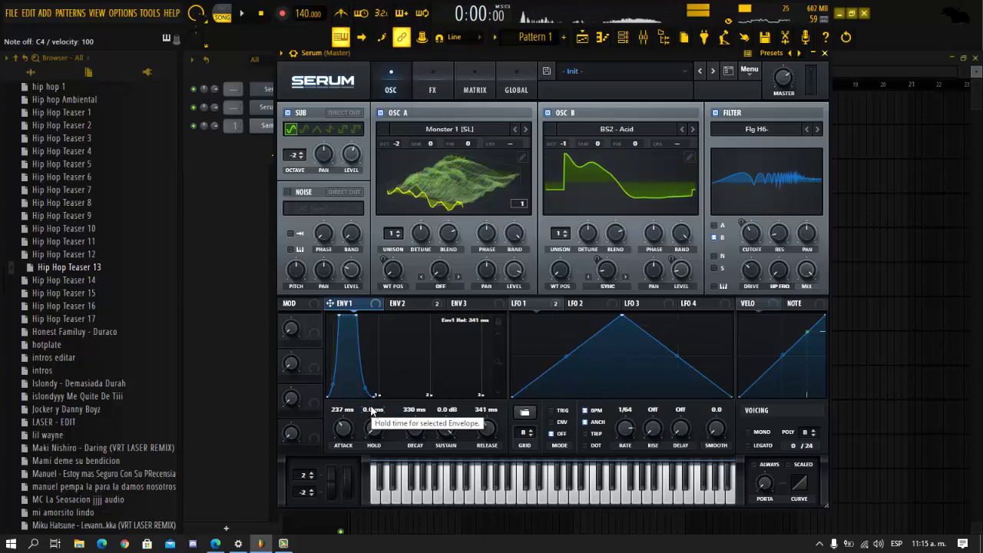
drag(340, 316, 343, 316)
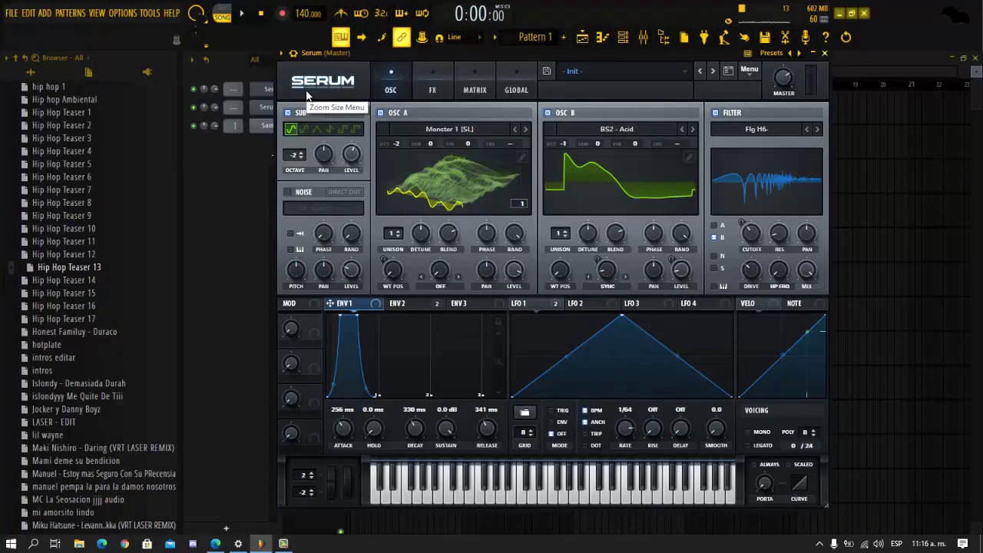
click(427, 77)
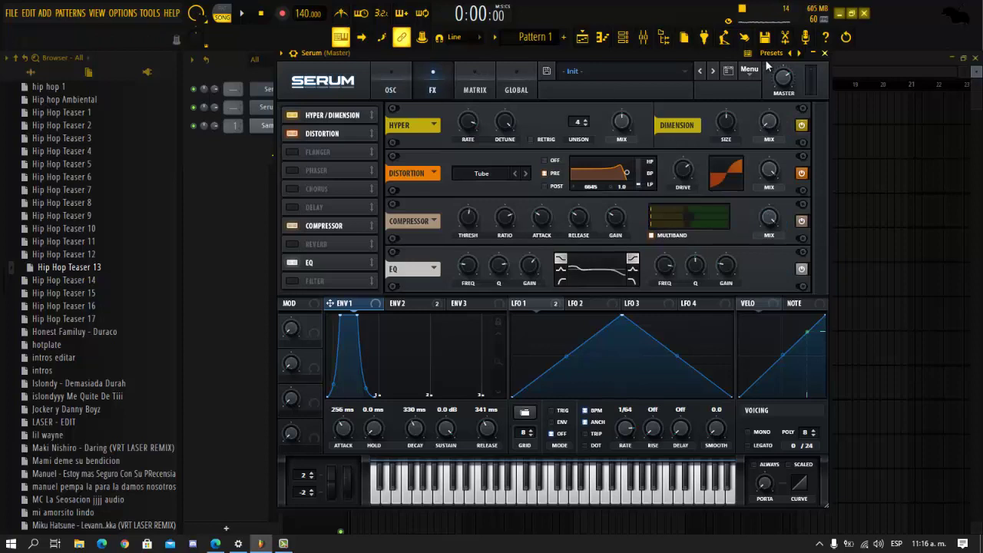
click(824, 53)
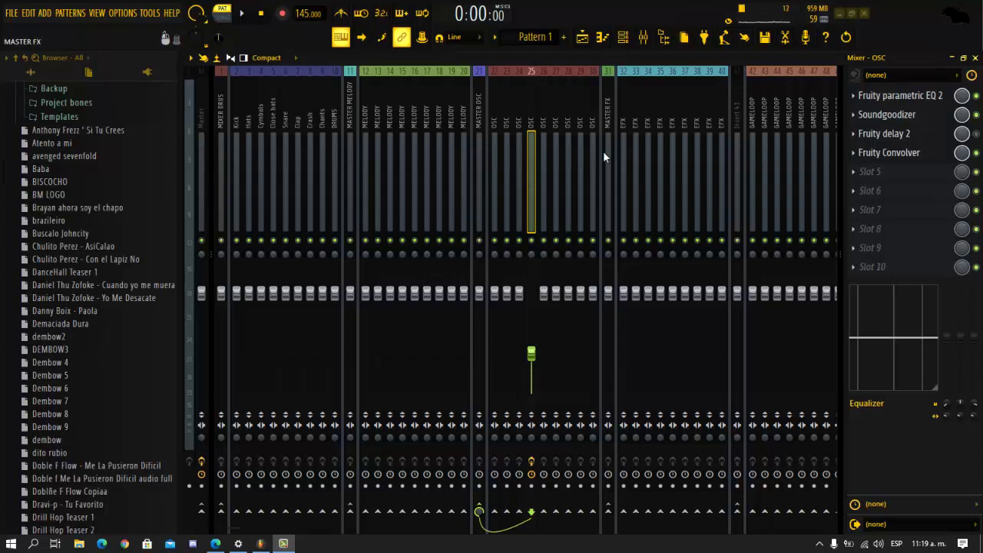
Review Fruity parametric EQ 2 on the OSC mixer track, bypass it and open Soundgoodizer's settings
click(925, 95)
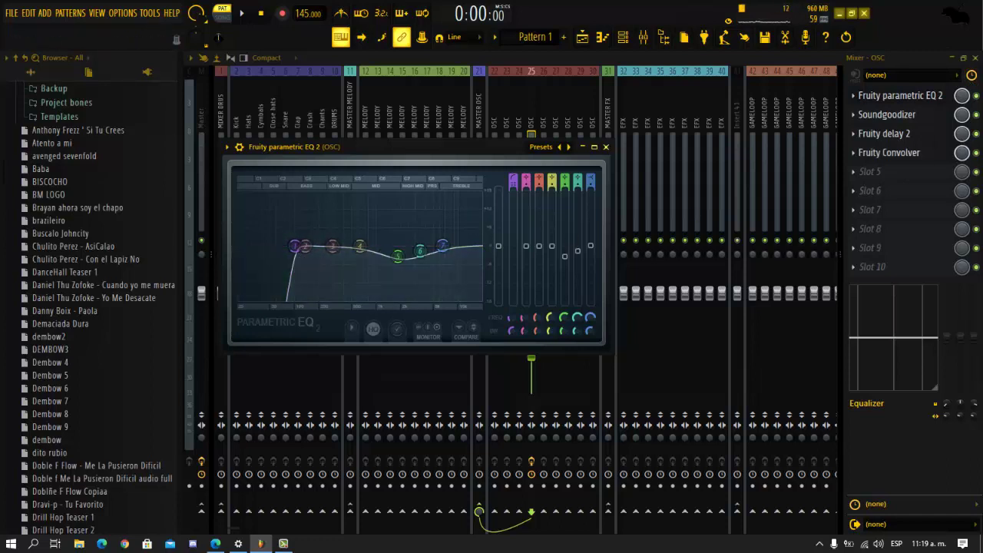
click(976, 98)
click(927, 115)
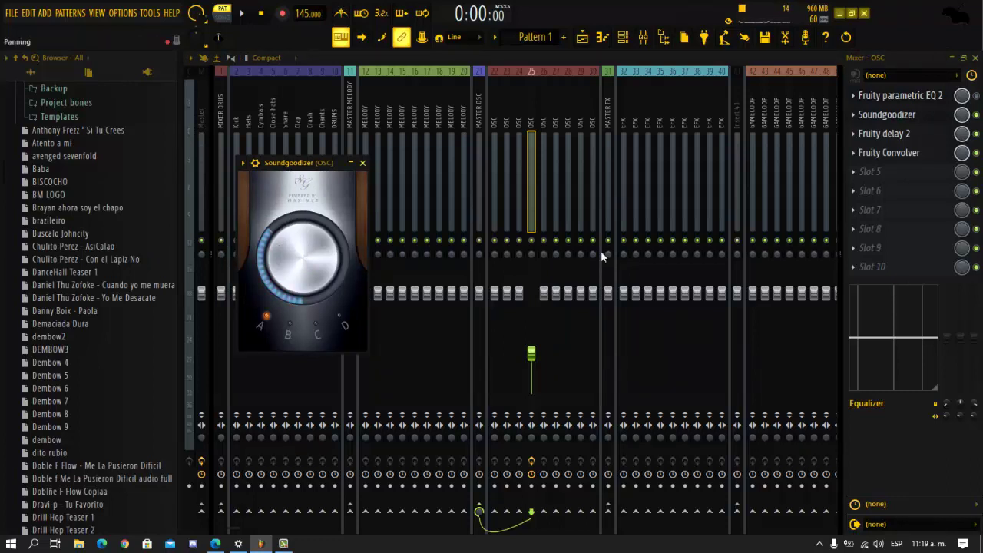
Audition Fruity delay 2 on the OSC track by playing B4, leaving the delay bypassed
click(932, 136)
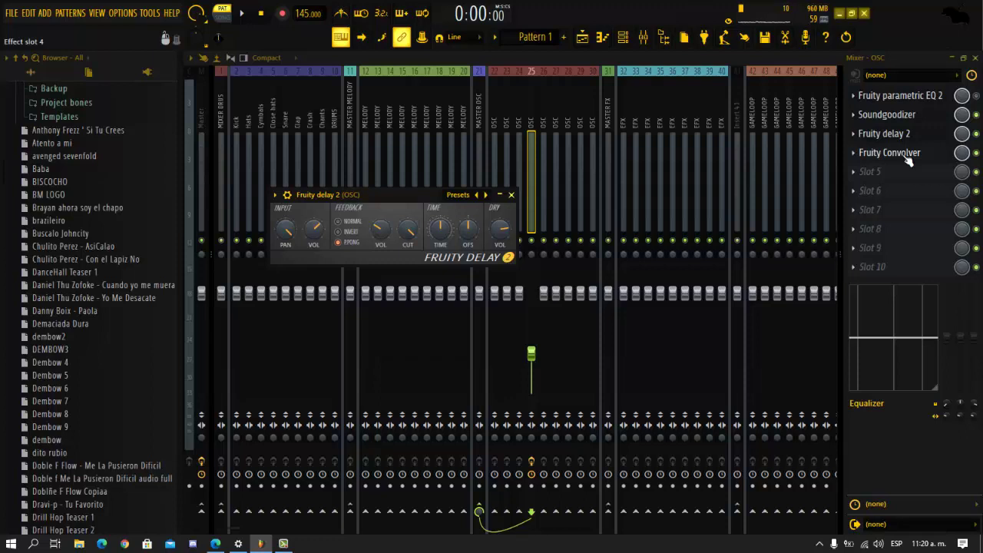
key(m)
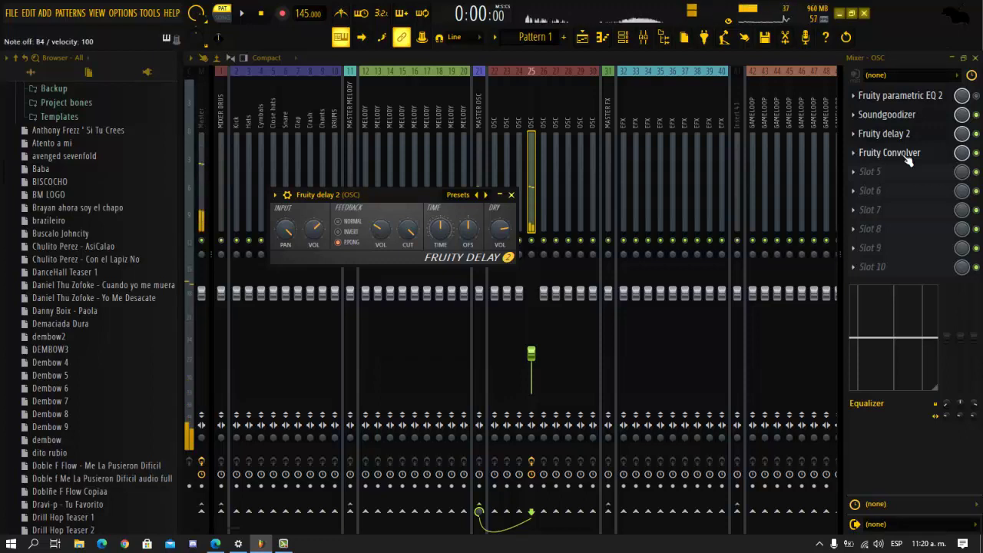
click(946, 136)
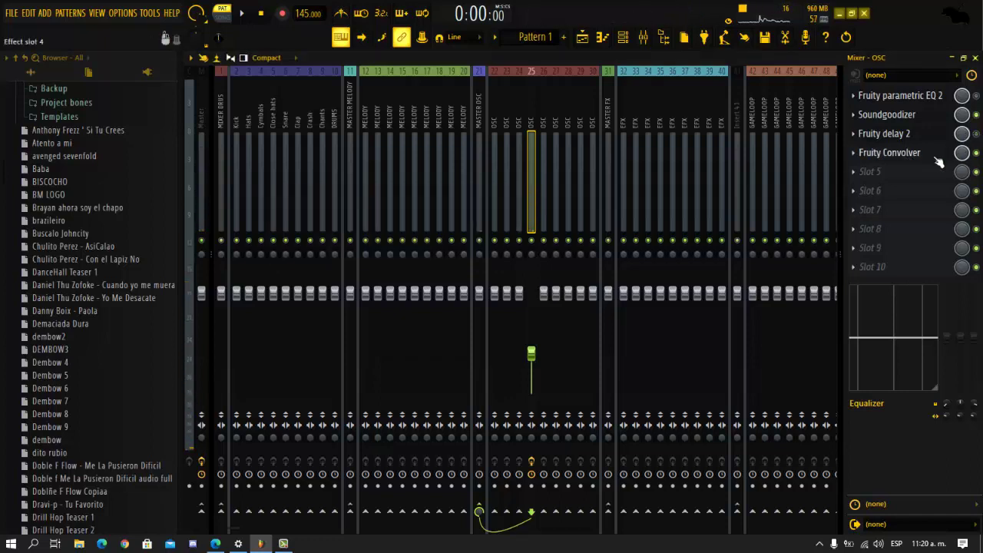
Open Fruity Convolver on the OSC track and expand the Impulses folder in the file browser
click(939, 160)
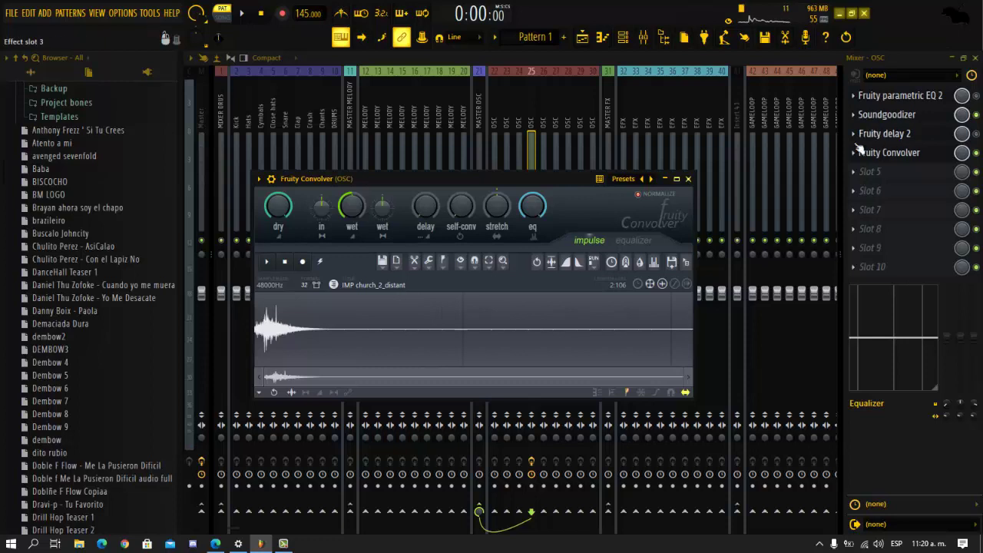
click(551, 262)
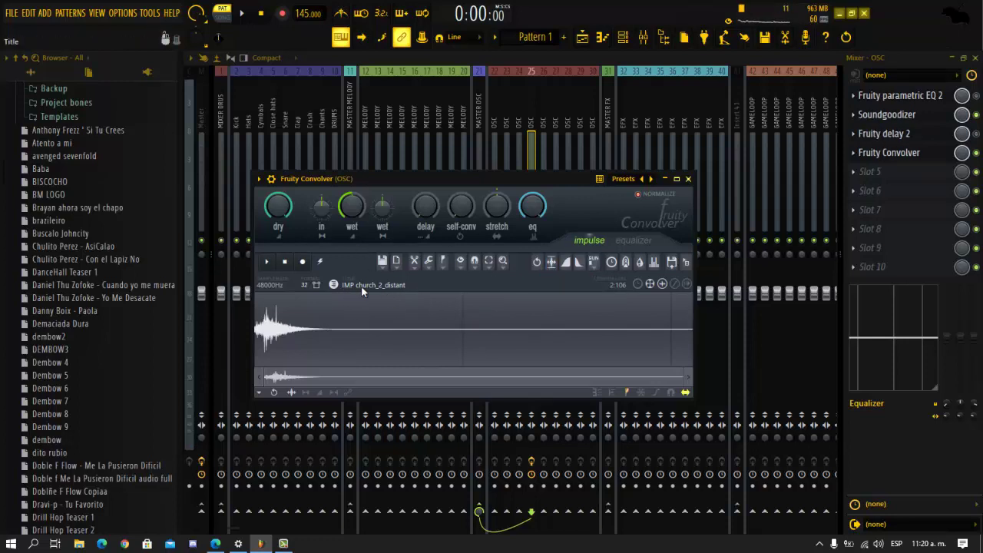
click(566, 262)
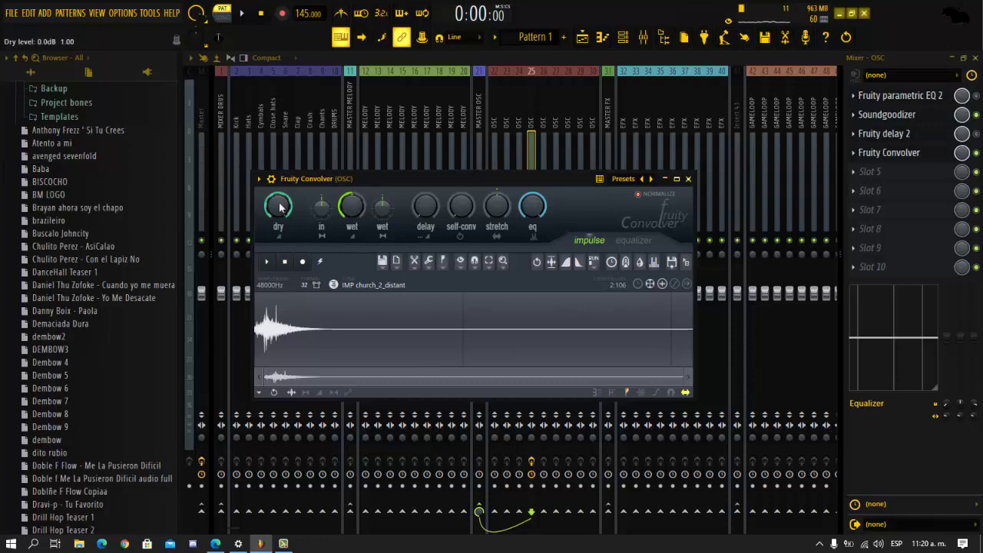
click(335, 285)
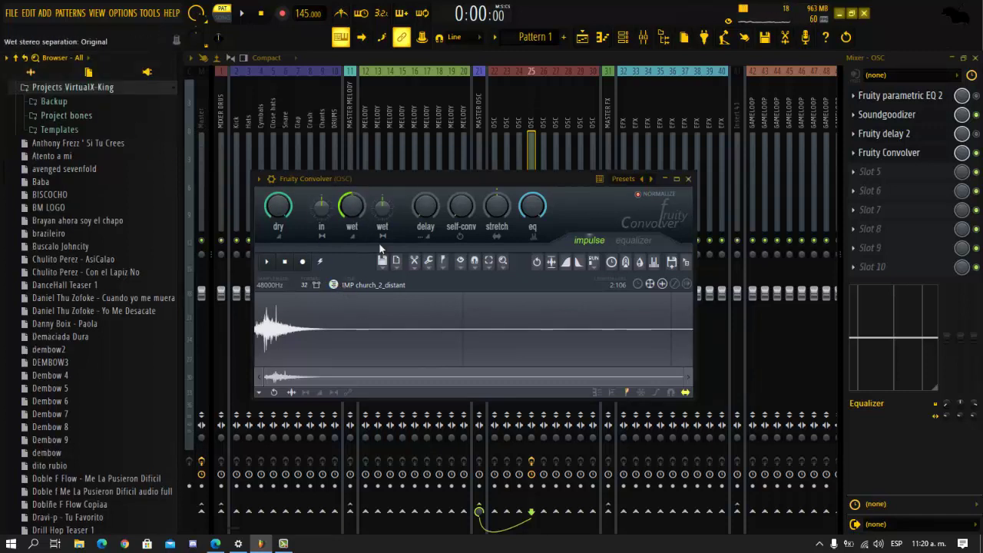
click(379, 287)
scroll(41, 236, up, 8)
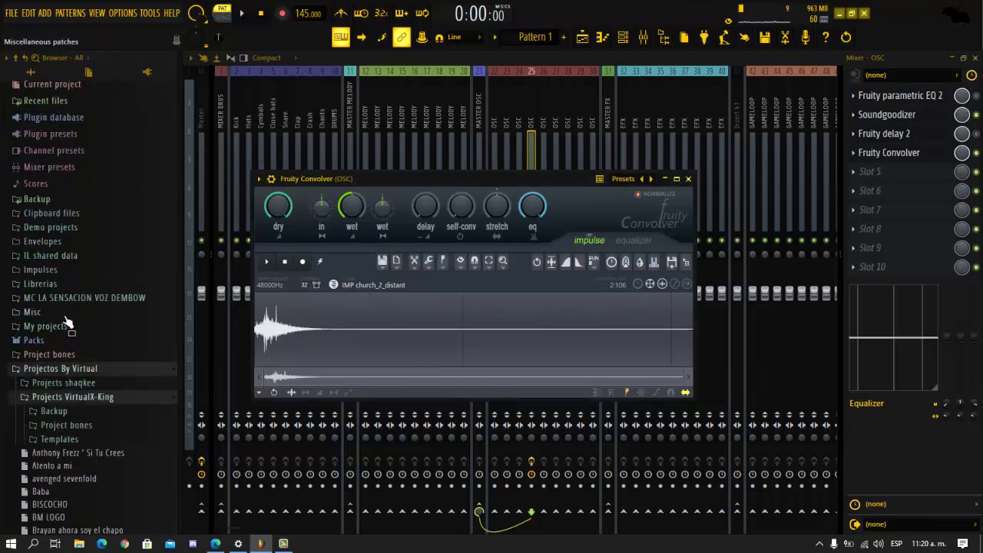
click(68, 315)
click(66, 274)
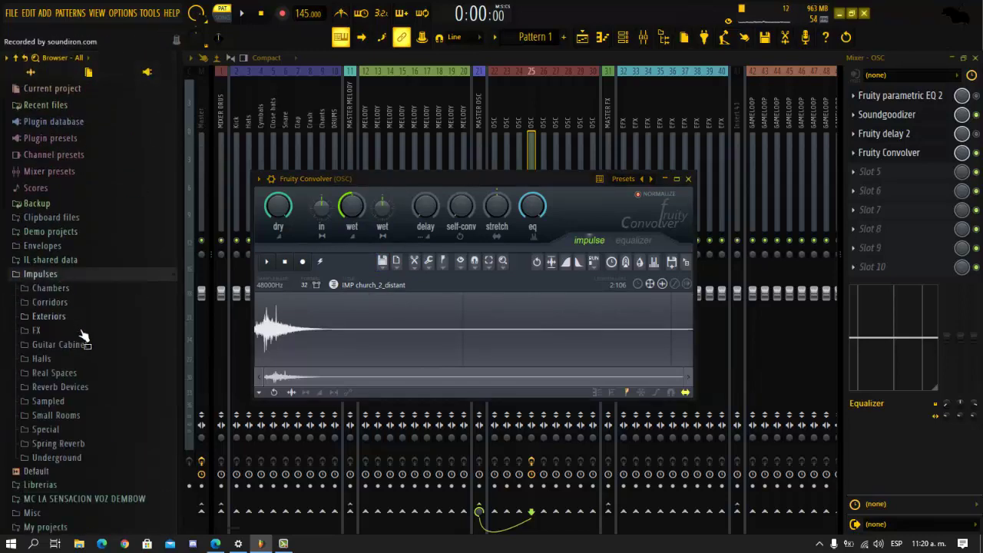
Preview impulse samples from the FX and Halls folders, including IMP forest_ravine and IMP church_2_far
click(81, 329)
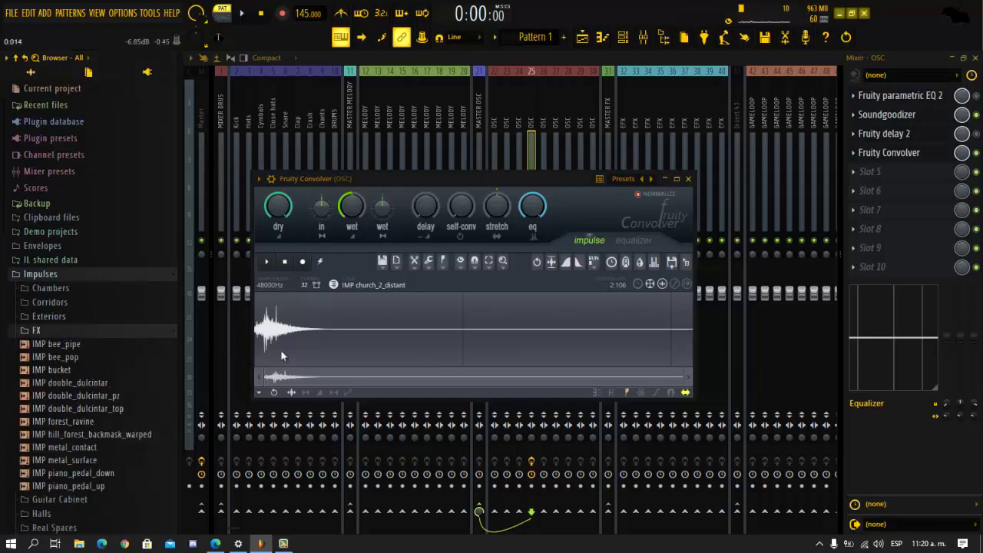
click(69, 382)
click(67, 420)
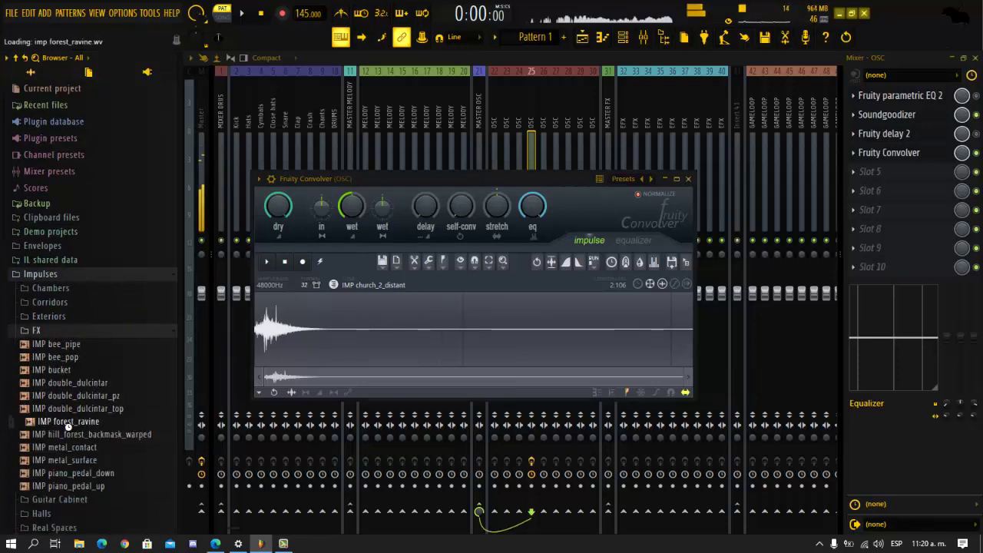
click(48, 332)
click(56, 358)
click(61, 374)
click(62, 284)
click(58, 271)
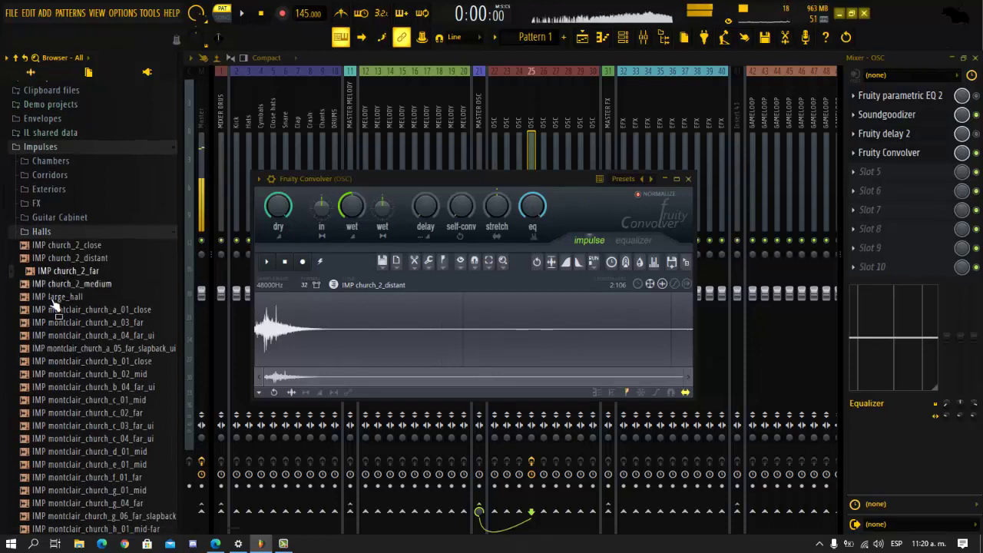
Try IMP large_hall in Fruity Convolver, and load IMP church_2_medium as the impulse instead
click(56, 297)
drag(56, 298, 315, 338)
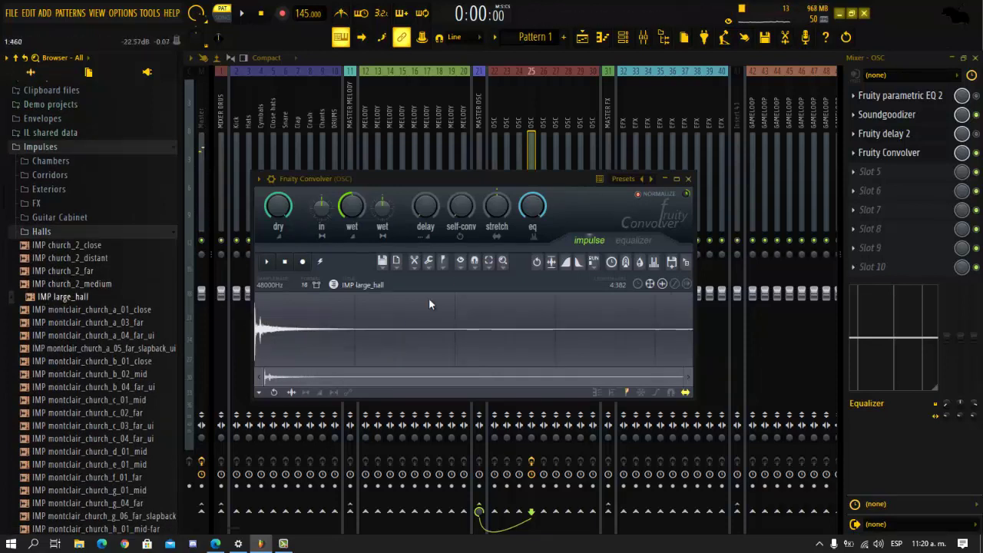
drag(69, 283, 425, 315)
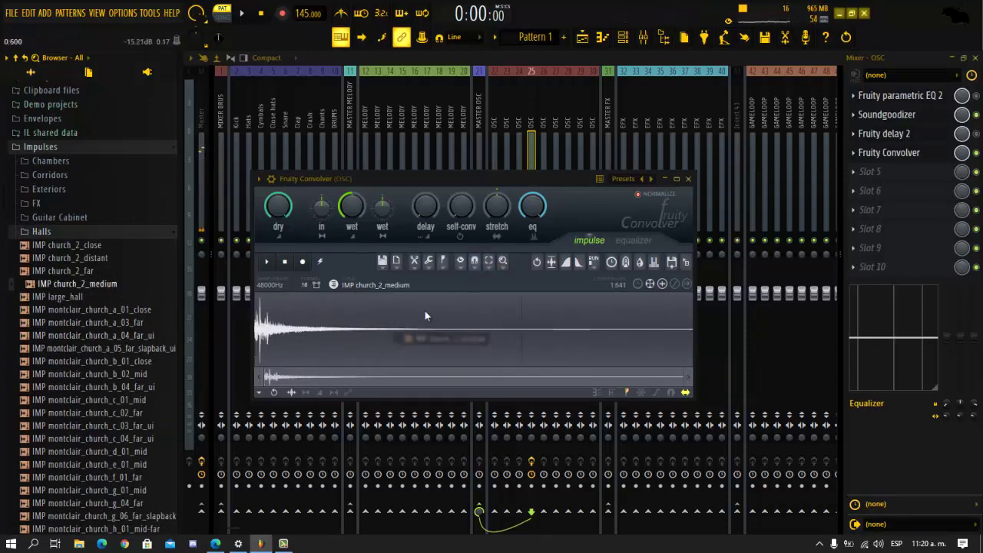
Apply a fade-out to the church_2_medium impulse, audition the reverb with G4 and close Fruity Convolver
click(571, 262)
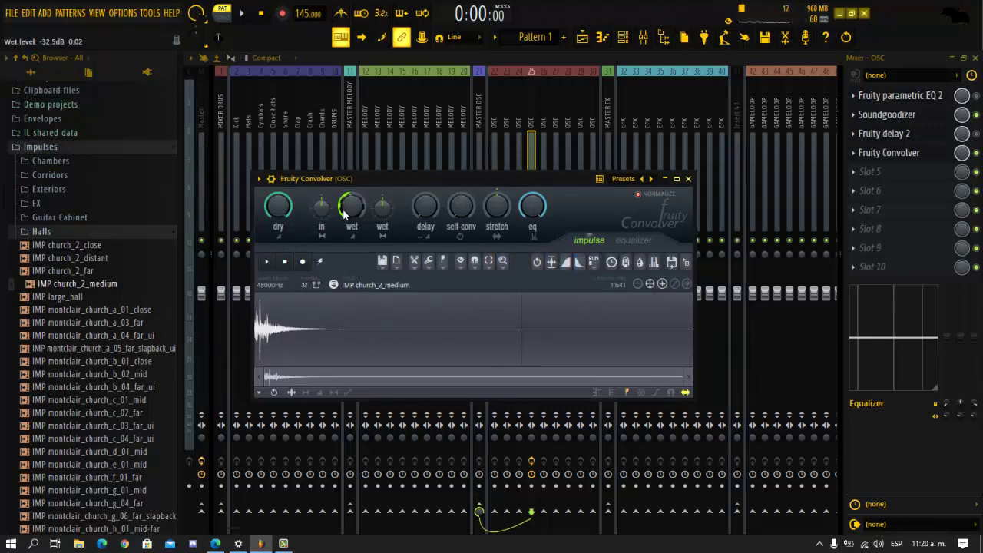
key(b)
key(b)
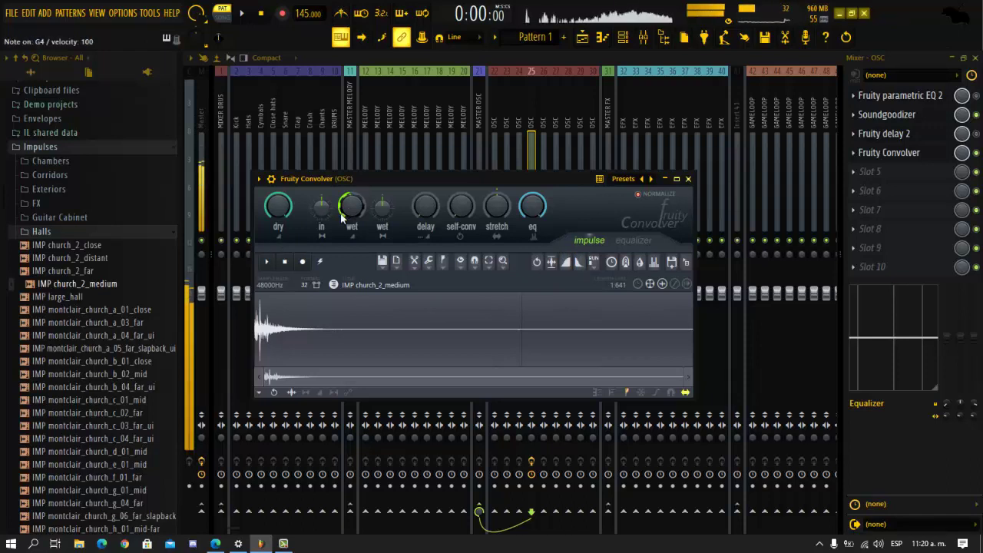
click(688, 179)
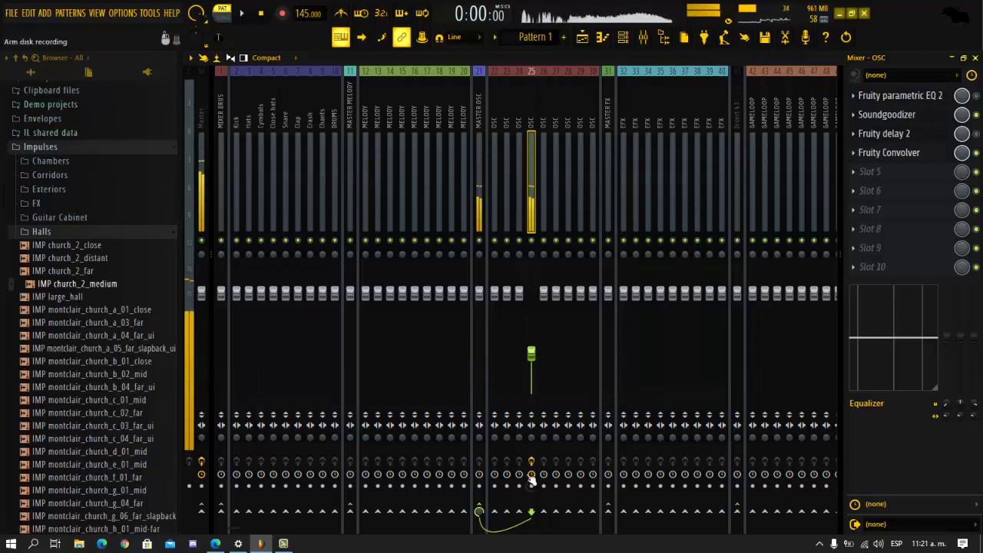
Play the processed bass through the OSC track and bring up the first Serum instance
key(c)
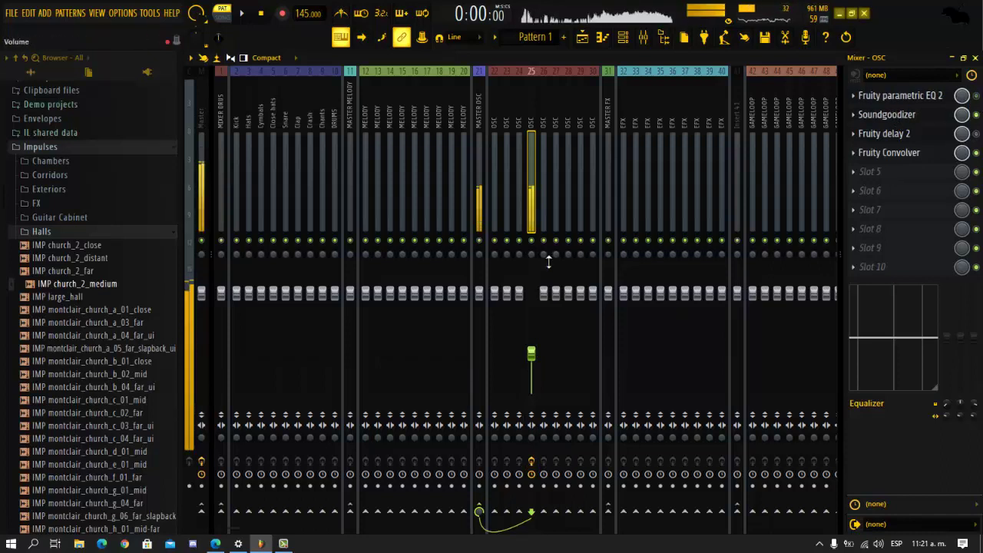
click(622, 36)
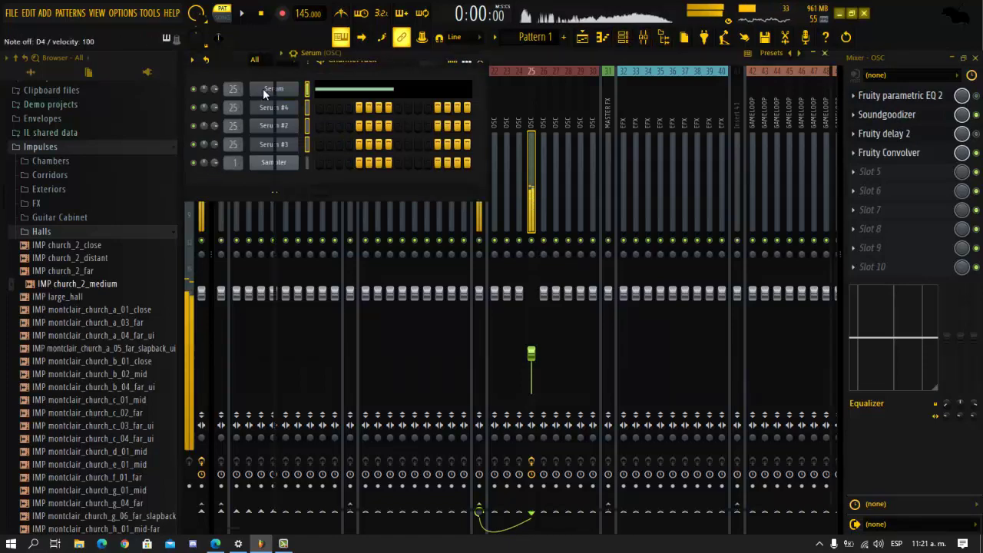
click(265, 88)
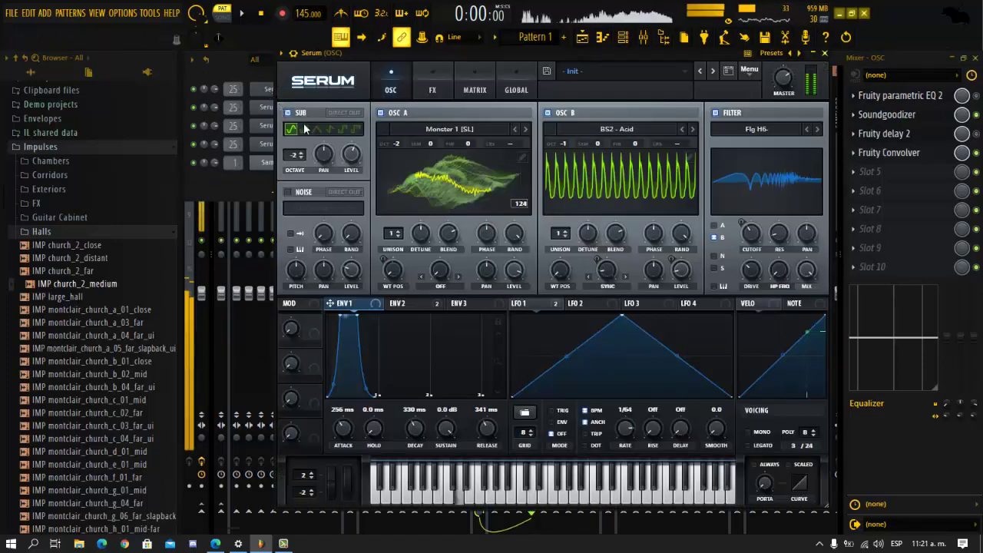
Re-enable Fruity parametric EQ 2 on the OSC track, lower band 1's low-cut frequency and soften its slope
click(976, 96)
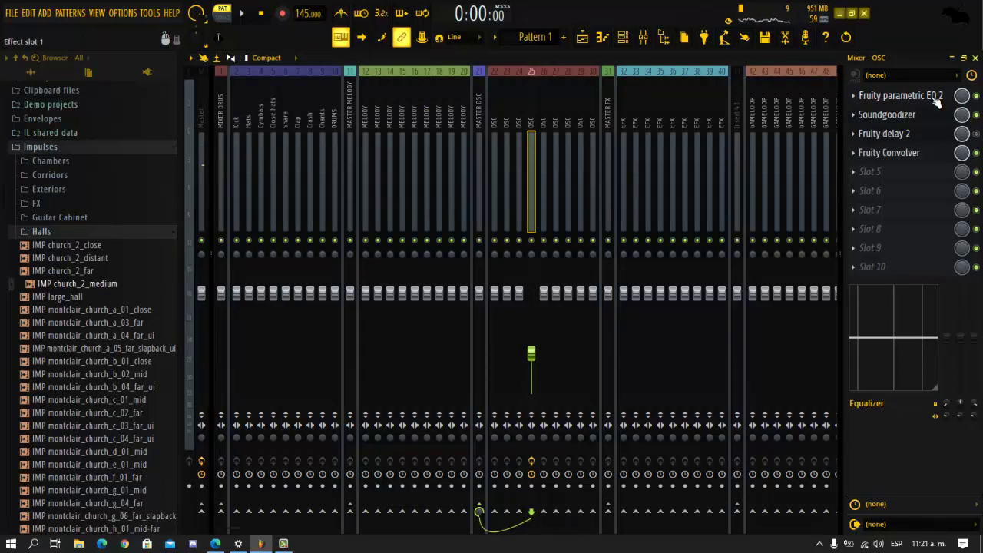
click(936, 99)
drag(291, 248, 109, 276)
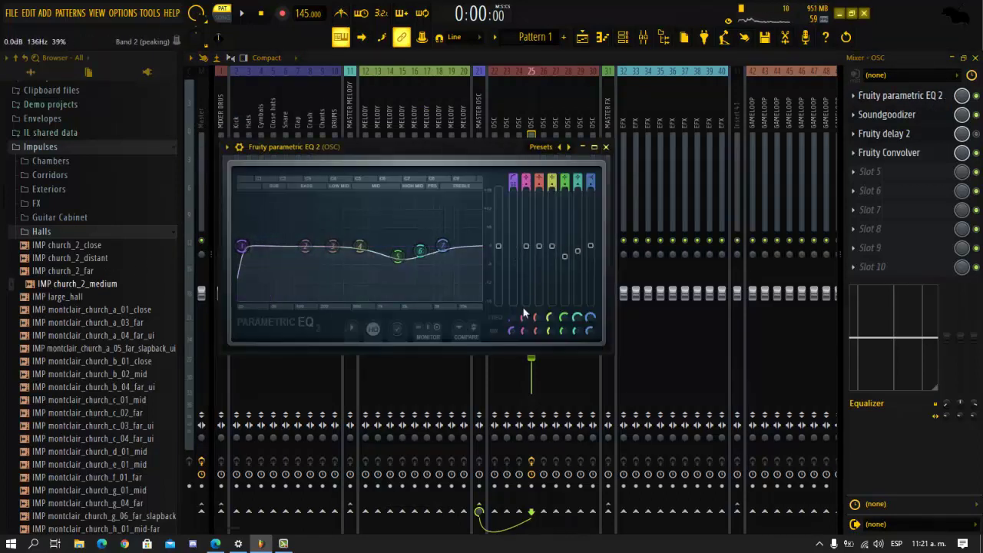
drag(511, 331, 522, 271)
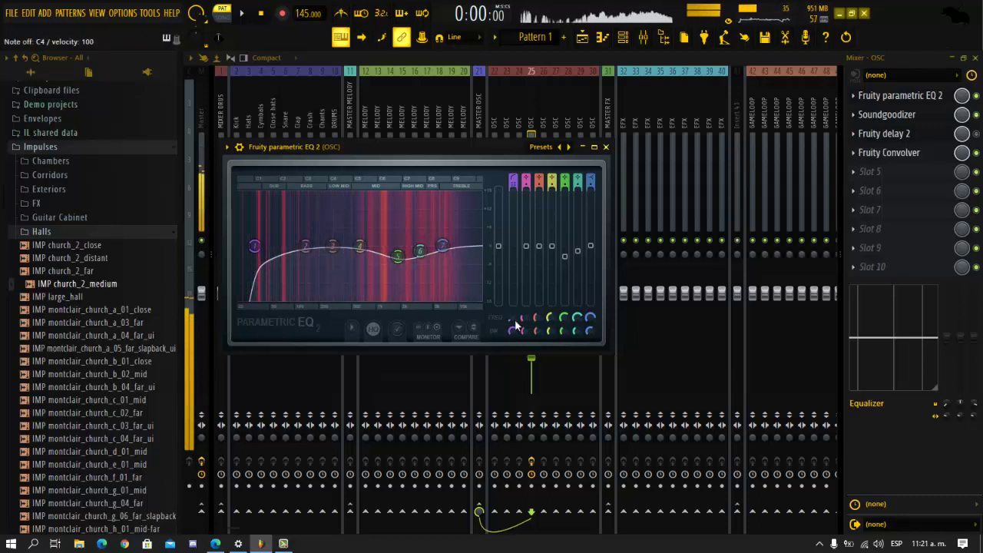
drag(511, 317, 510, 333)
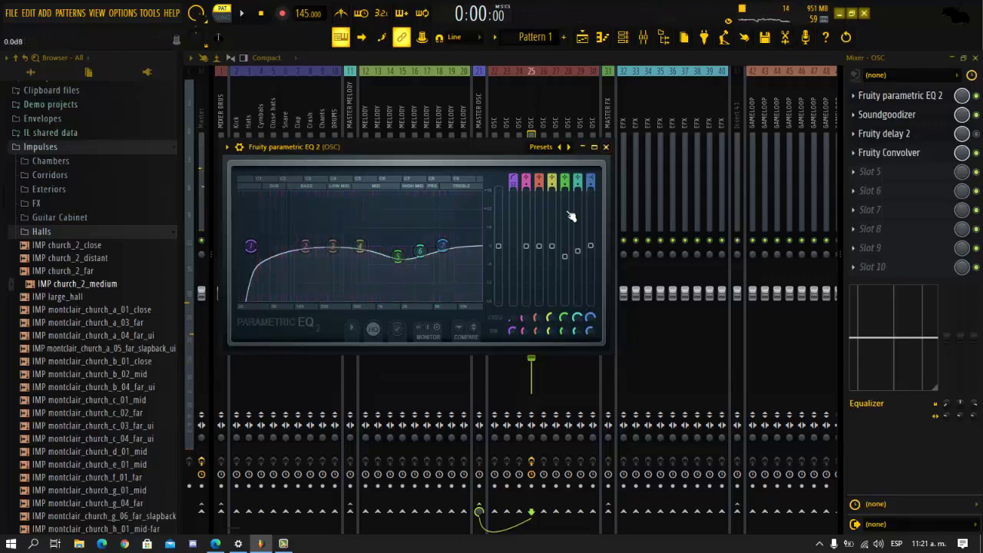
click(606, 146)
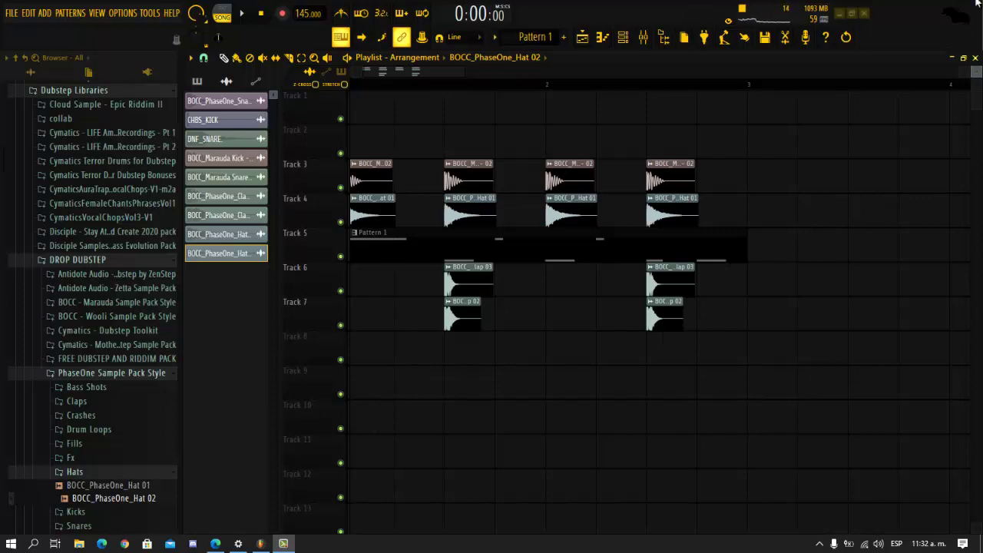
Play the arrangement and solo tracks 3, 4, 6 and 7 one after another to hear each drum layer
right_click(340, 187)
key(space)
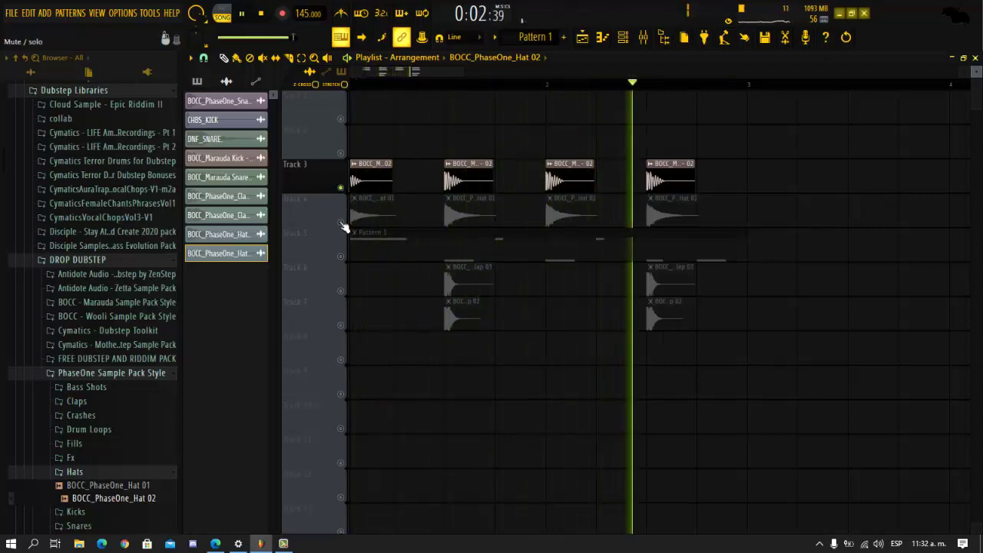
right_click(340, 222)
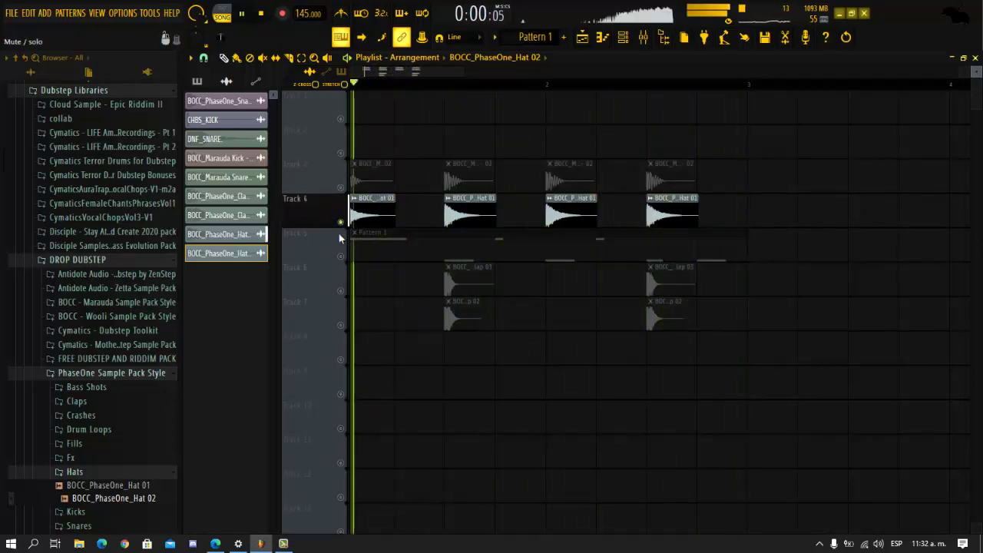
right_click(344, 292)
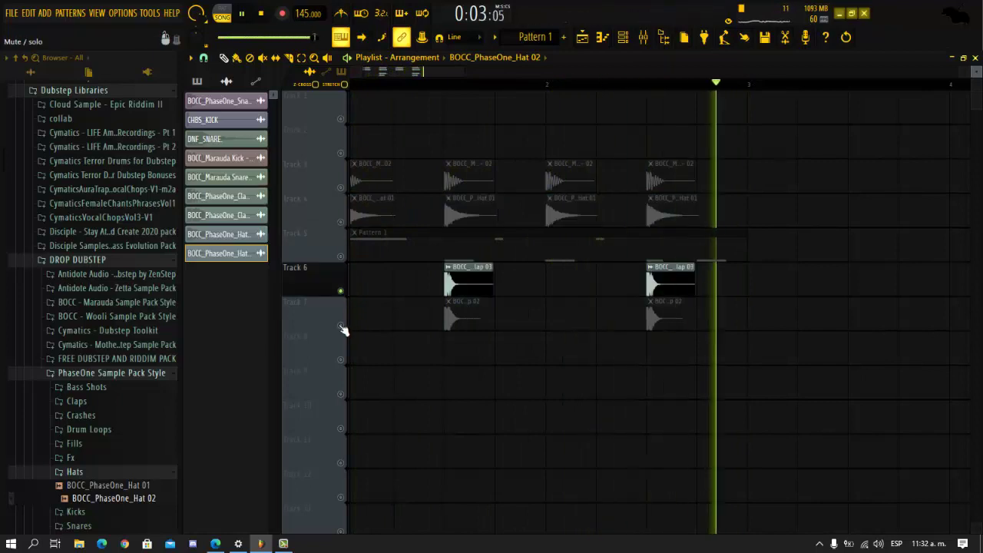
right_click(341, 325)
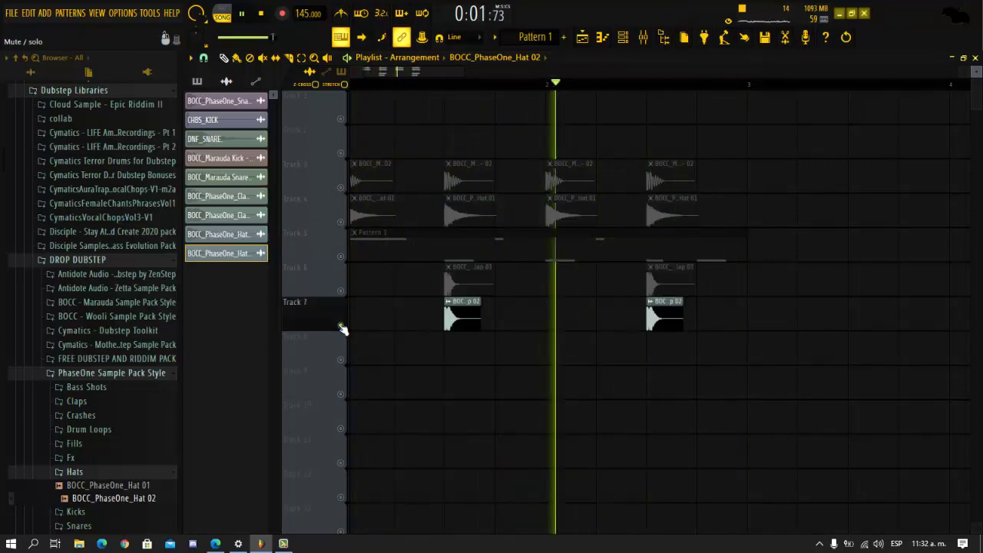
Unsolo track 7, play the drums with track 5 muted, and replay the full arrangement with the bass unmuted
key(space)
right_click(343, 326)
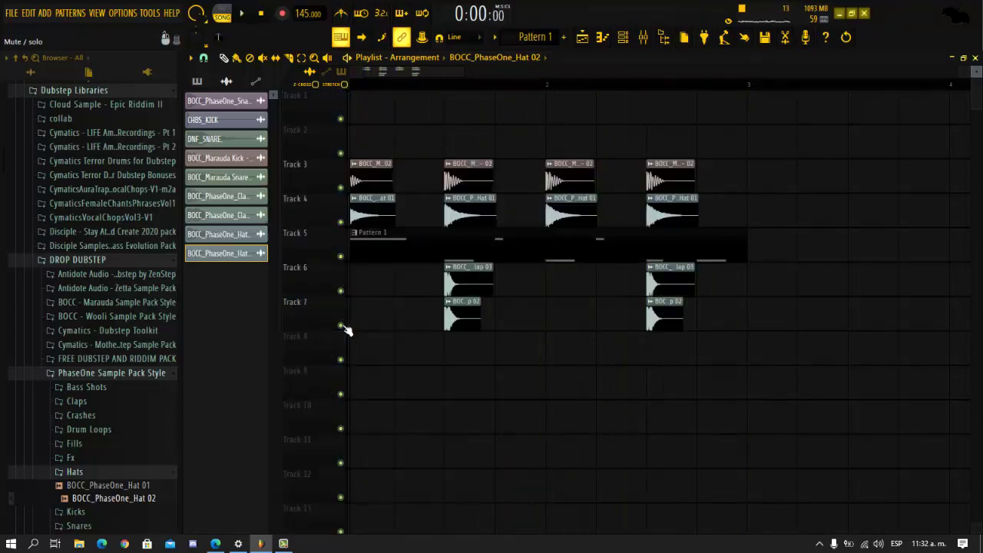
click(343, 257)
key(space)
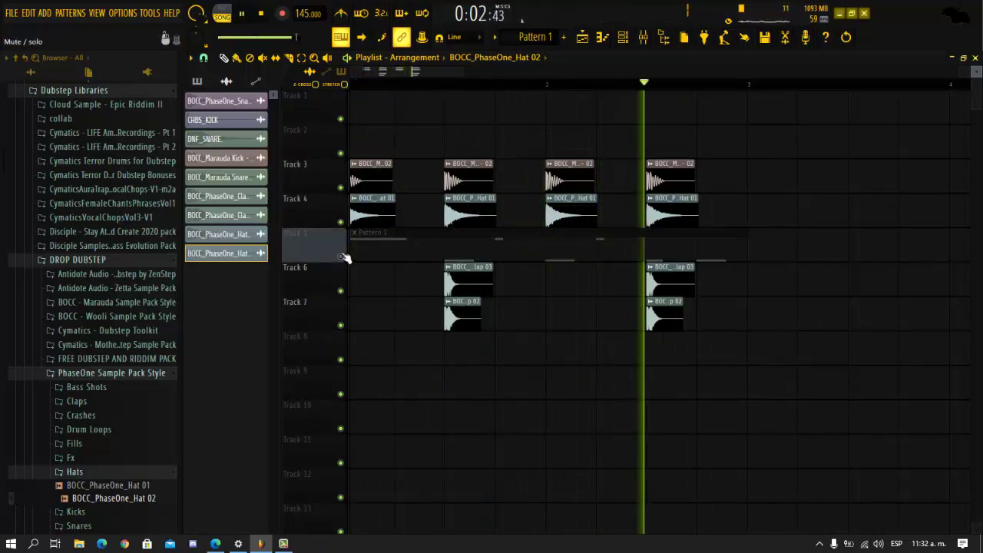
key(space)
click(343, 257)
key(space)
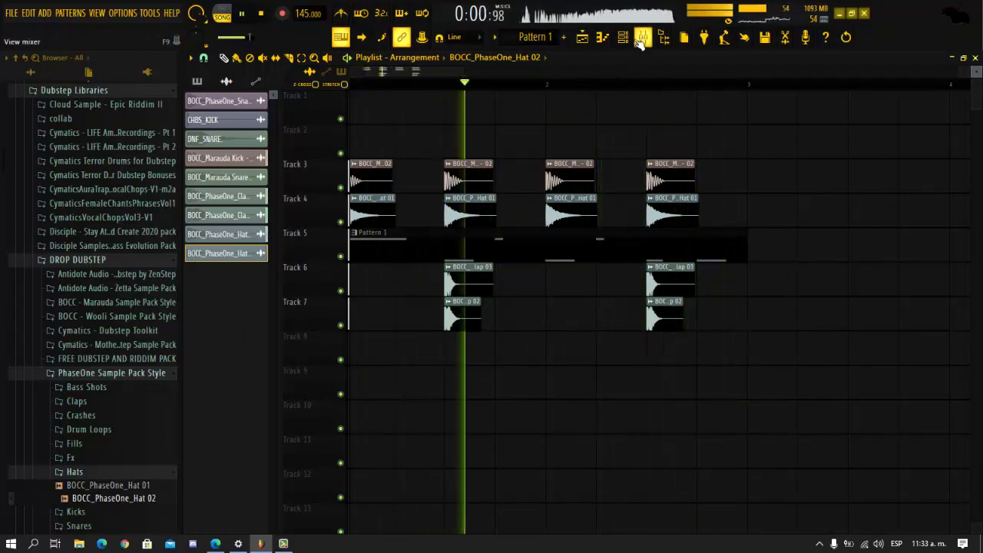
key(space)
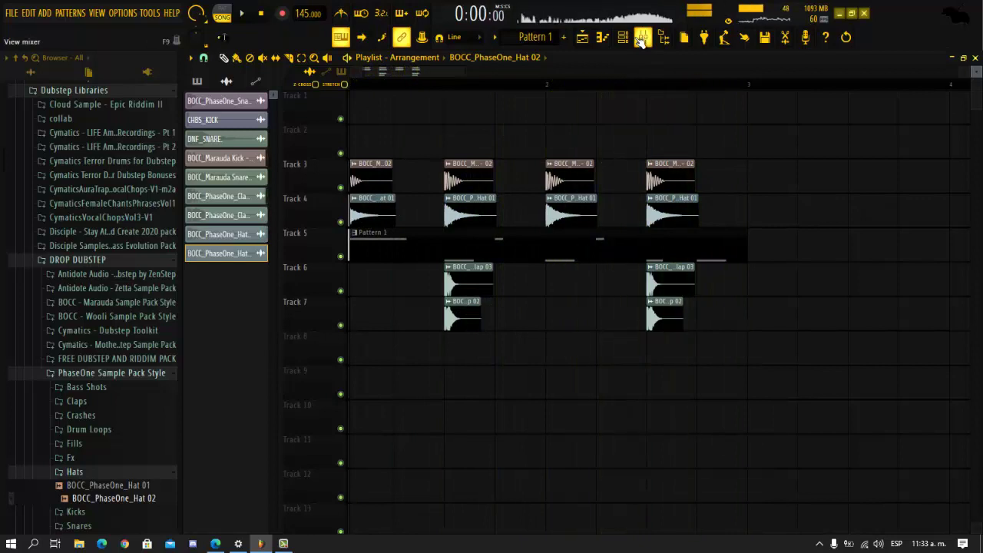
Add Fruity Reeverb 2 to slot 6 of the OSC track with 7.1 s decay, high cut off, and raised damping and low cut
click(640, 40)
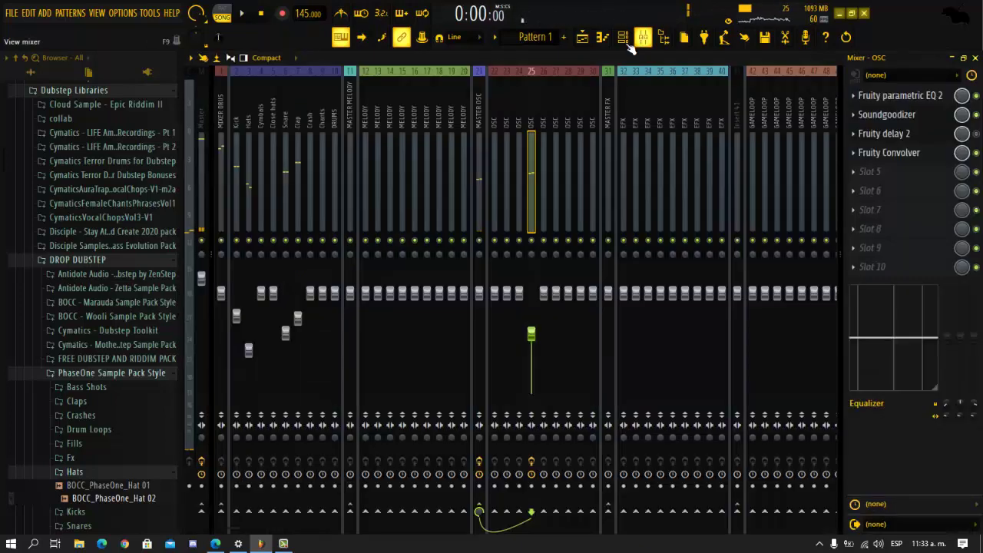
click(893, 198)
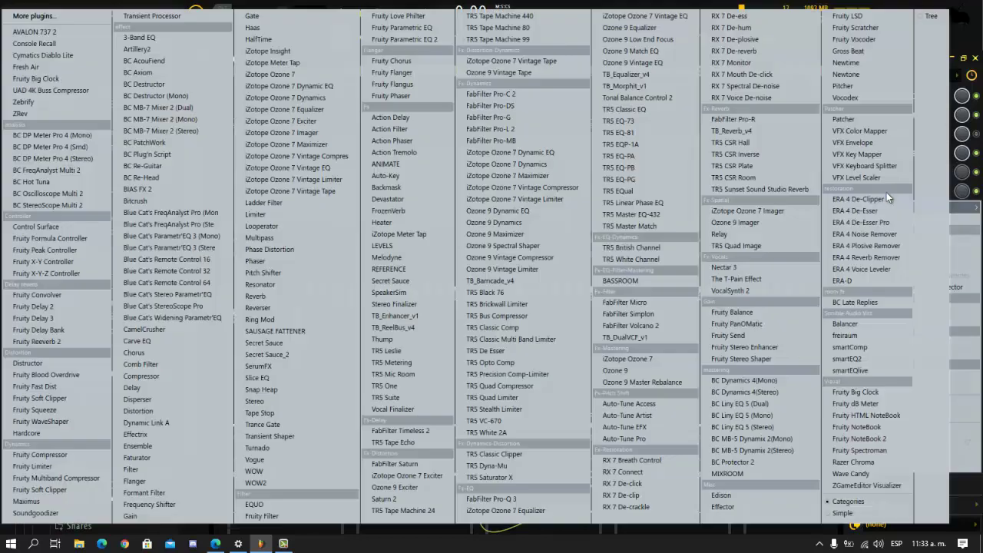
click(64, 341)
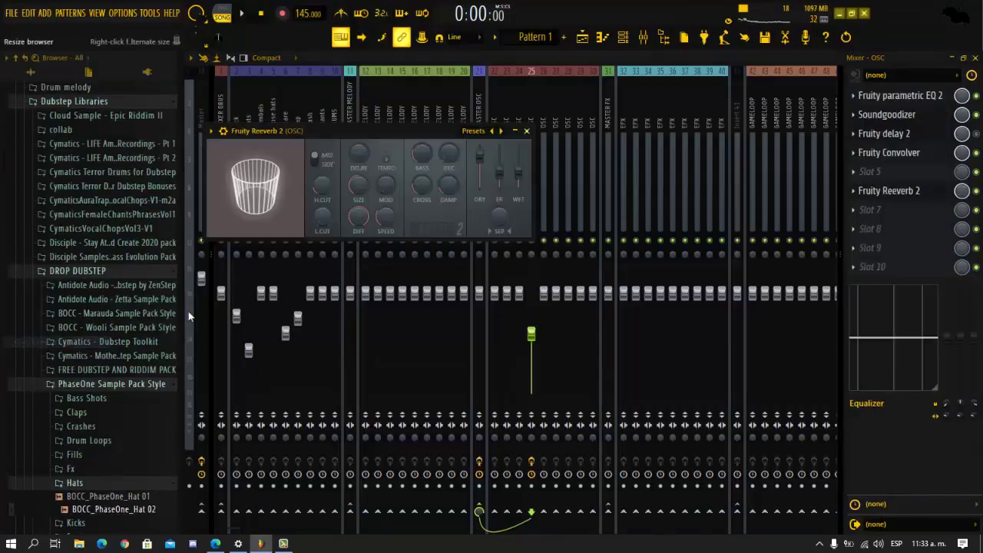
drag(448, 153, 445, 101)
drag(322, 184, 323, 154)
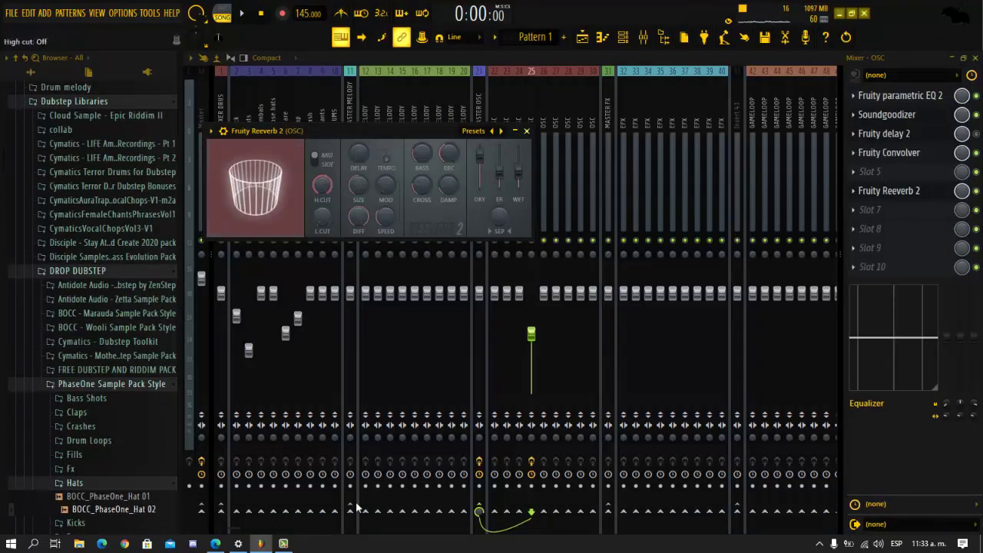
drag(448, 184, 452, 92)
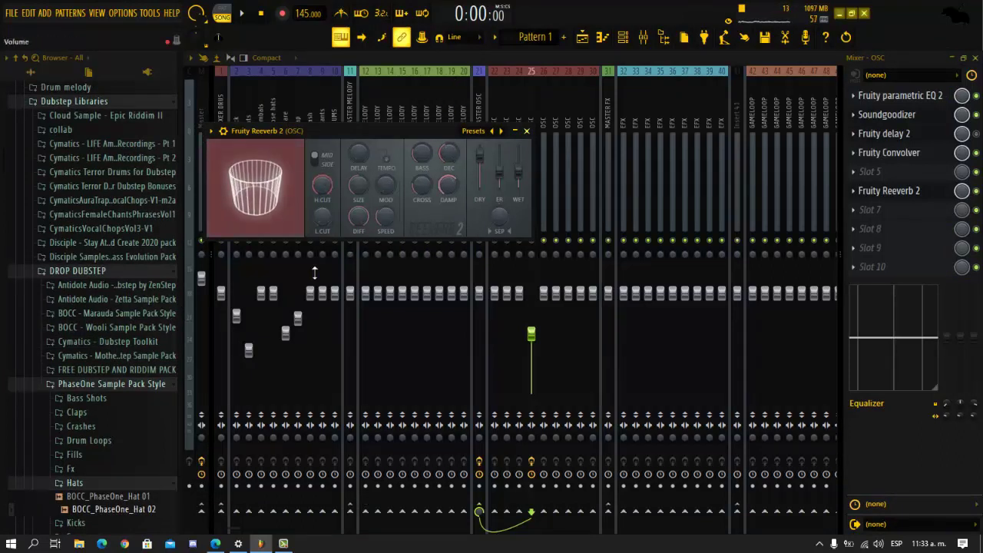
drag(316, 214, 320, 185)
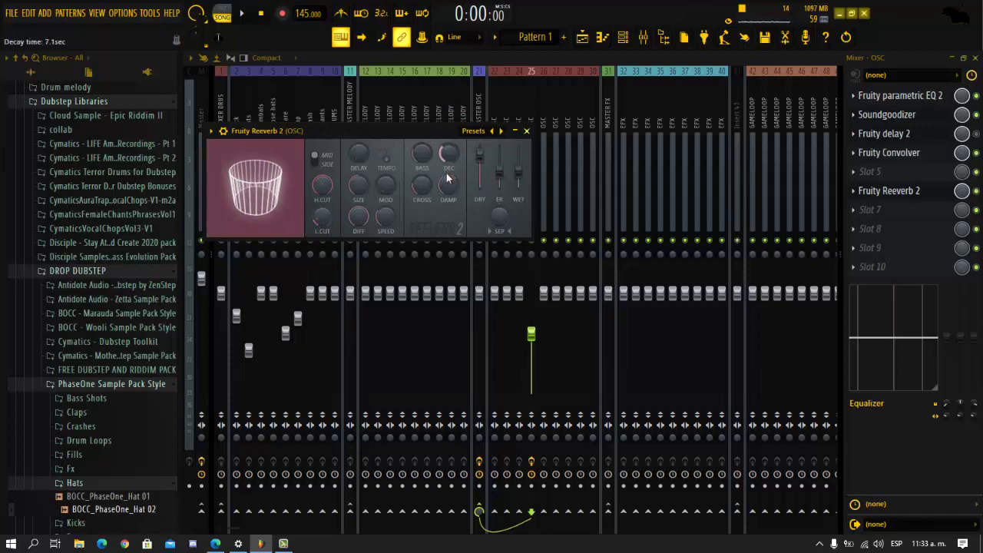
Create an automation clip for Reeverb 2's wet level and move it to Track 8 of the playlist
right_click(518, 175)
click(557, 257)
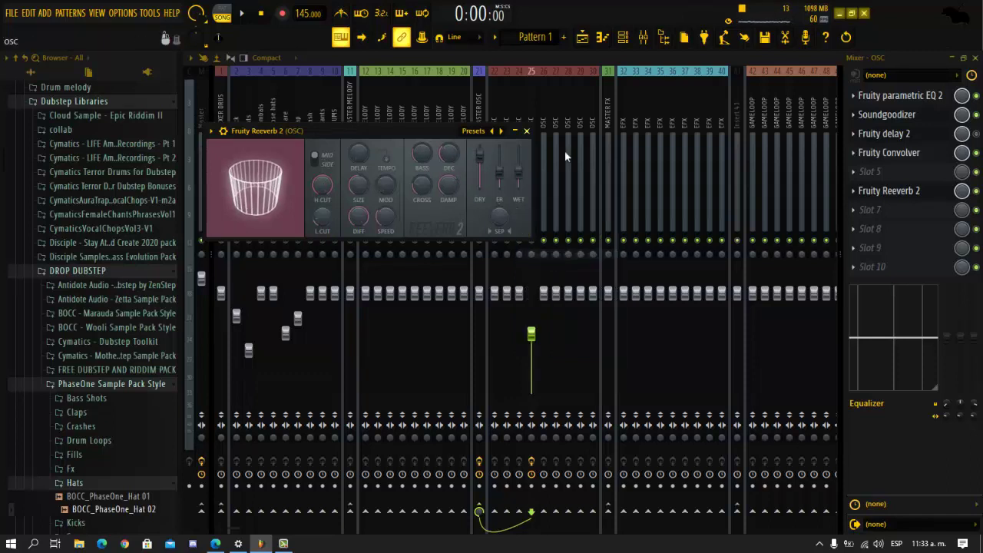
click(582, 37)
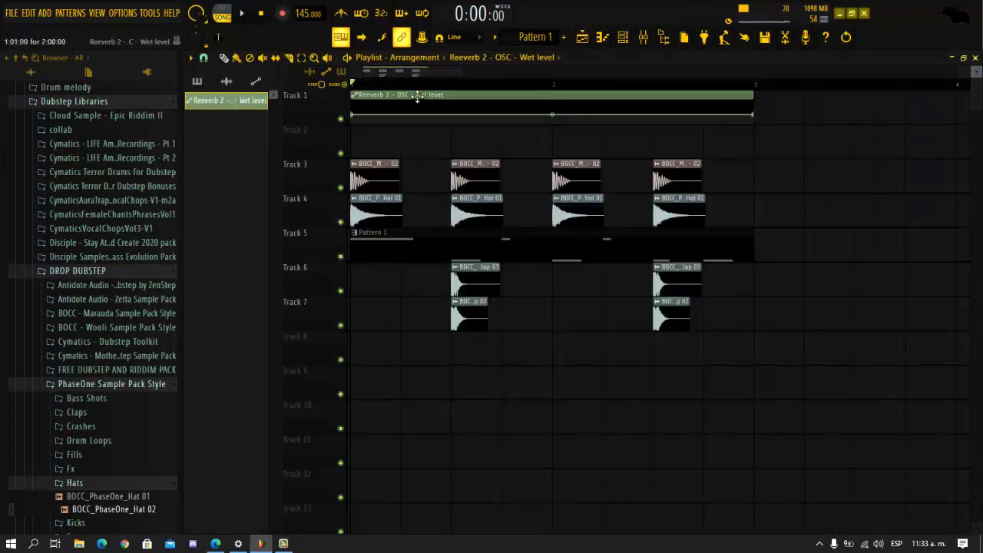
drag(415, 97, 352, 400)
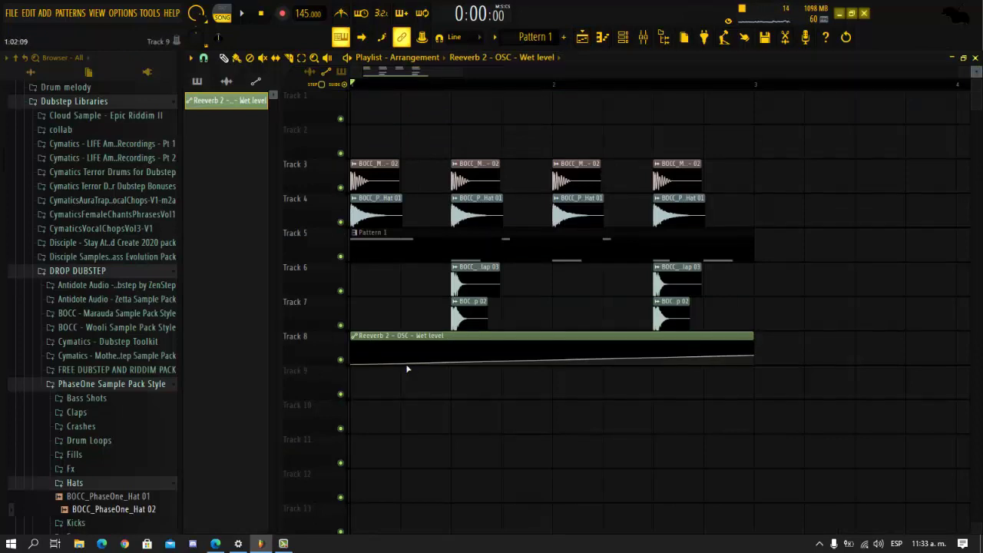
Shape the wet-level automation to curve up into beat 3 of bar 1 and drop straight to zero there
right_click(402, 362)
drag(402, 361, 452, 351)
right_click(435, 356)
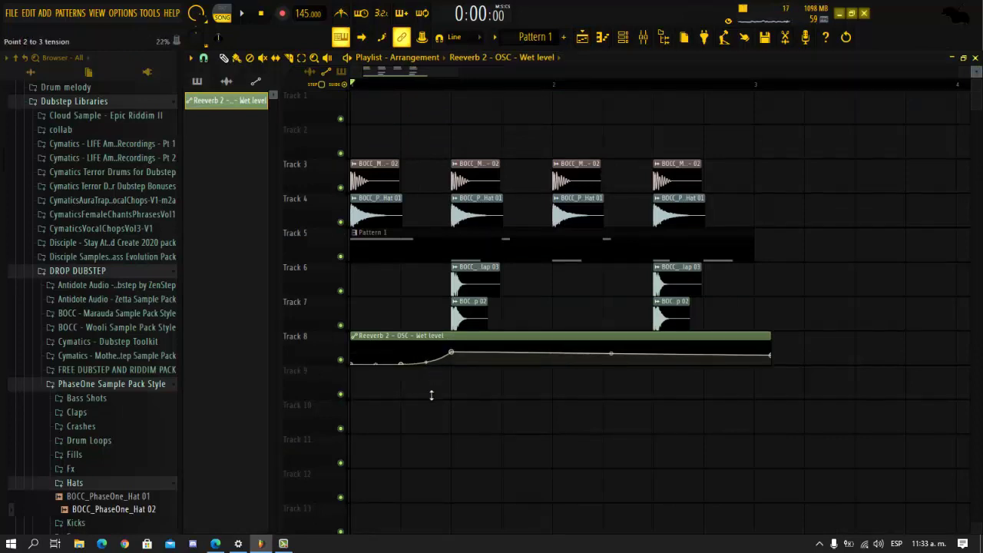
right_click(485, 362)
drag(484, 364, 452, 364)
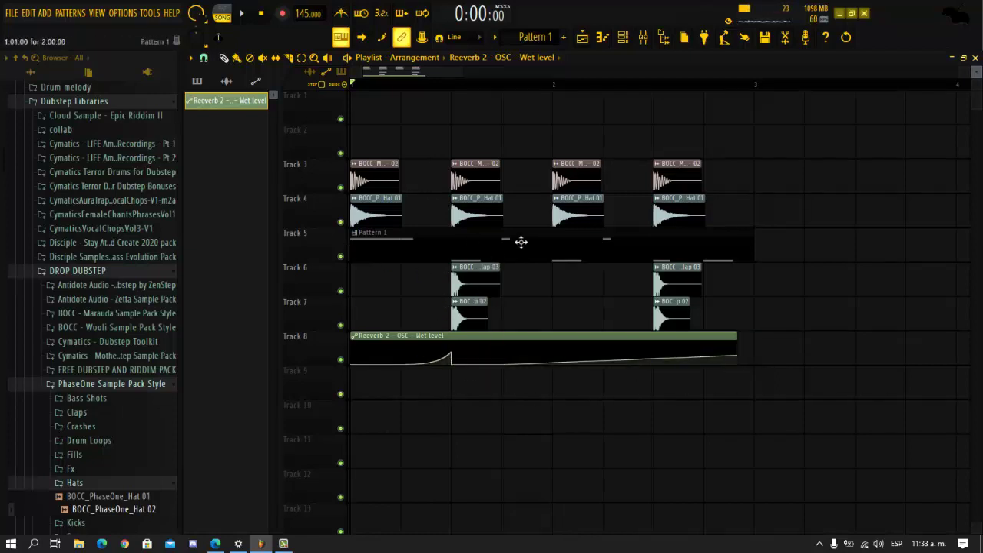
Add a wet-level jump at beat 4 of bar 1 that curves back down to zero at bar 2
right_click(502, 360)
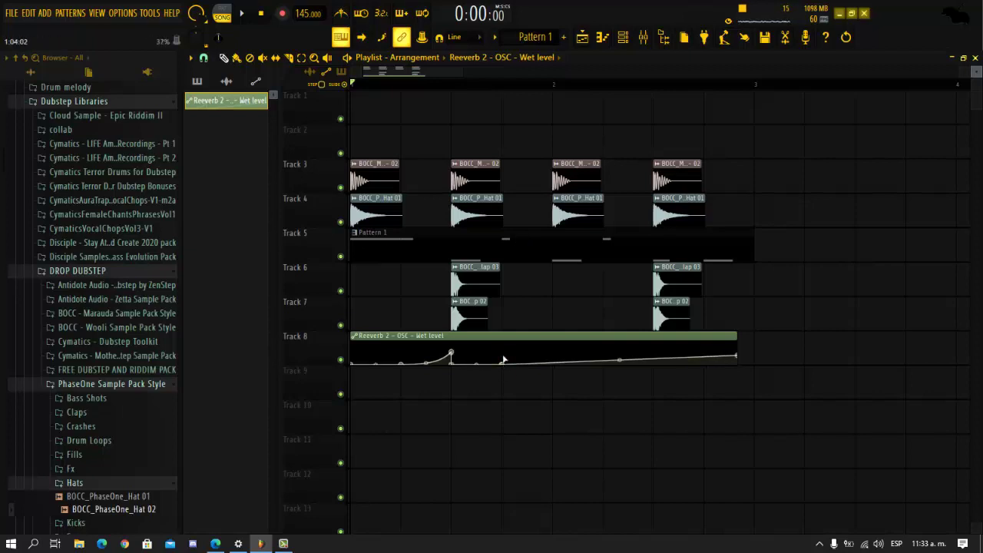
right_click(502, 360)
right_click(502, 362)
click(528, 311)
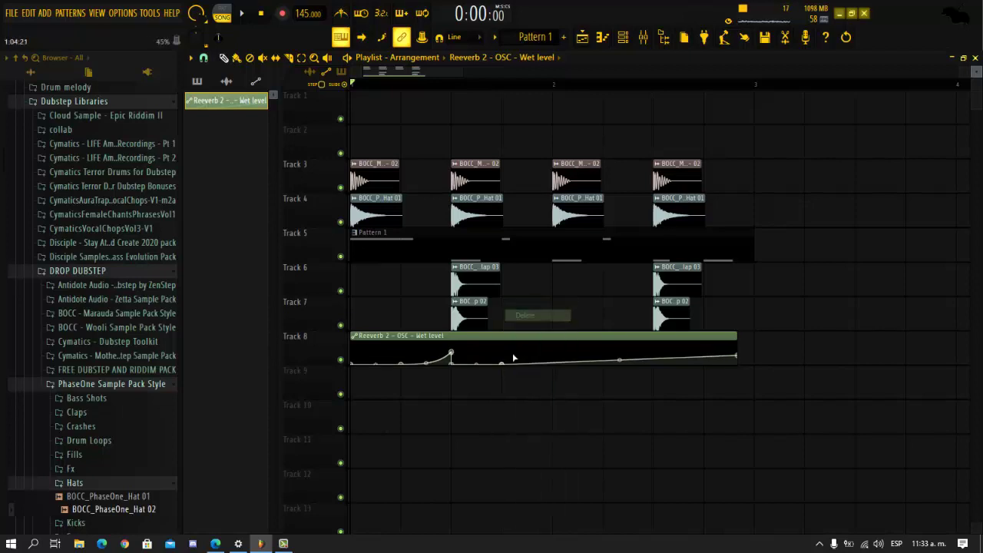
drag(505, 364, 549, 374)
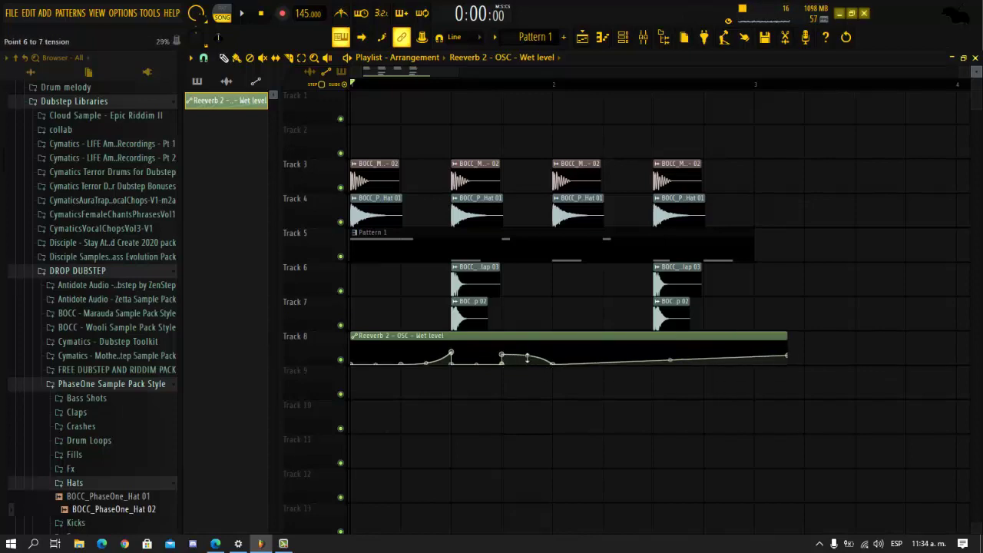
Add a wet-level rise in bar 2 that curves up into the clap on beat 3
right_click(589, 361)
drag(589, 356, 616, 354)
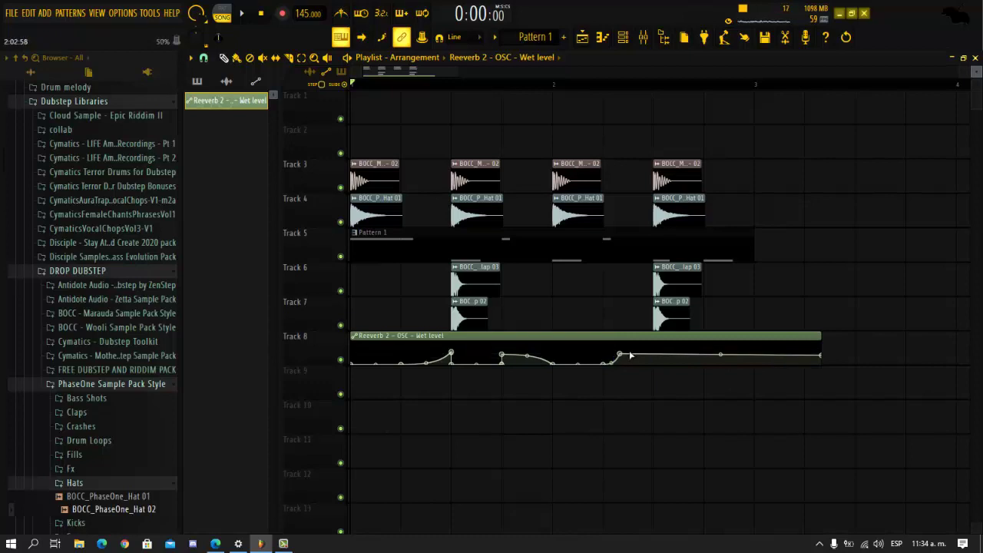
drag(642, 356, 661, 356)
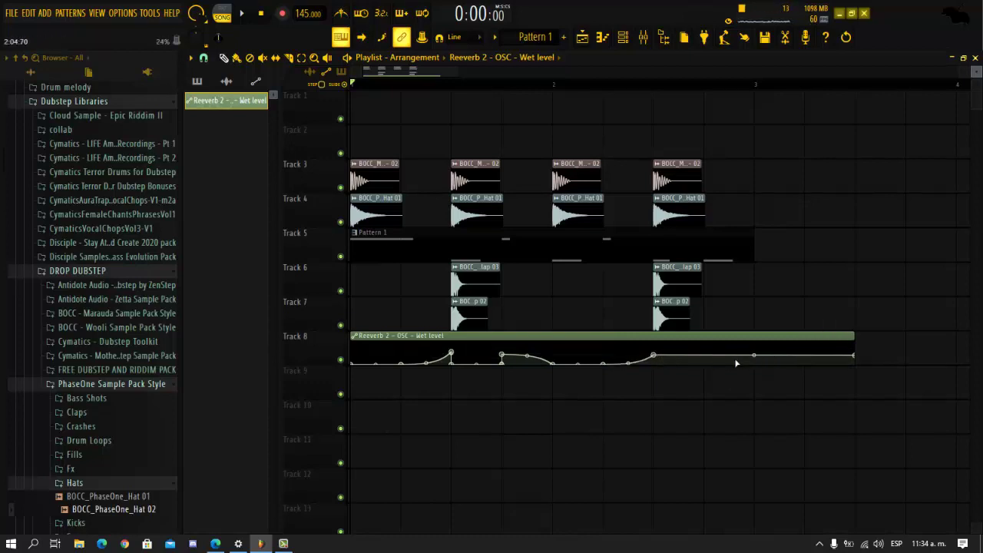
End the automation clip at bar 3, flatten the wet level to zero after bar 2's clap, and play the arrangement
drag(854, 337, 753, 337)
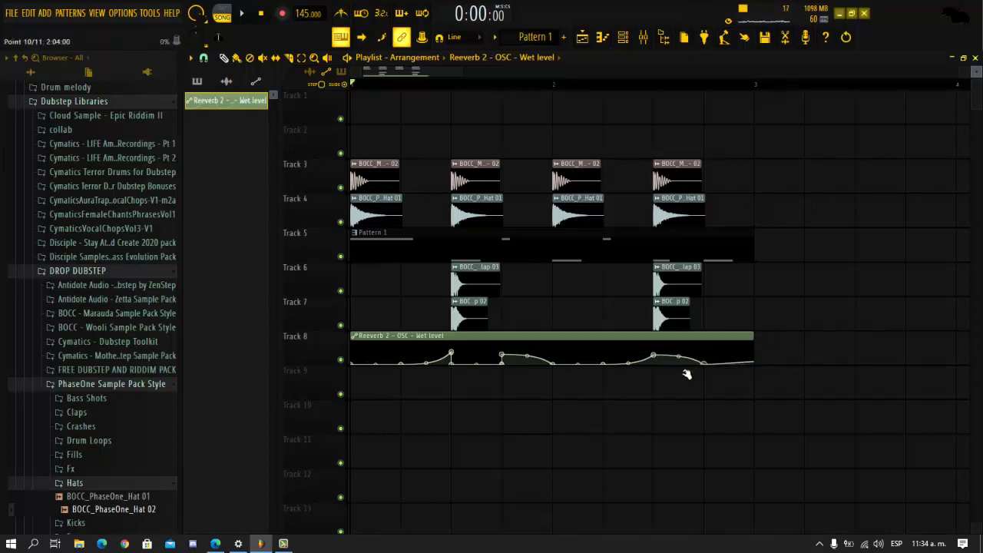
drag(687, 374, 655, 390)
drag(726, 358, 756, 386)
key(space)
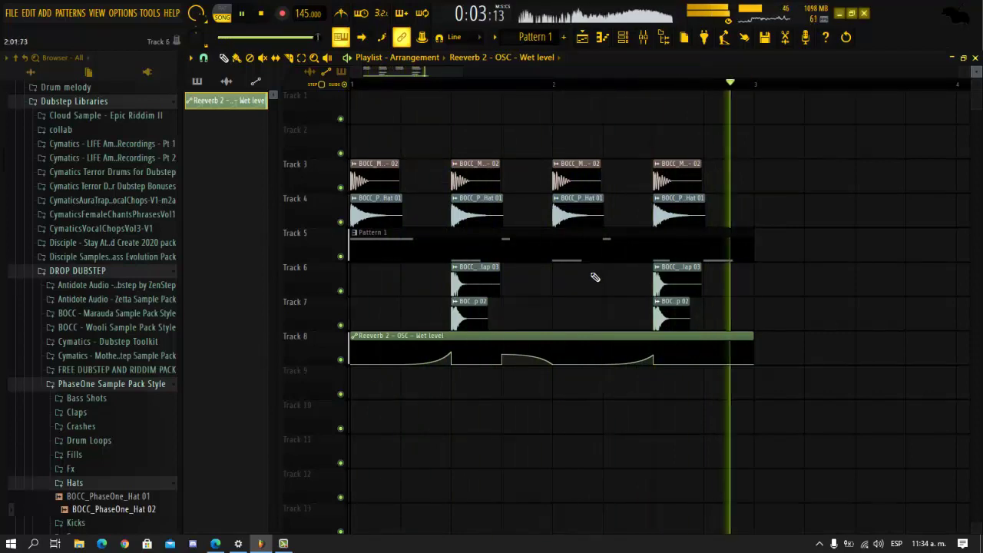
Bring up the mixer and channel rack, show all channels instead of only automation, and stop playback
click(643, 37)
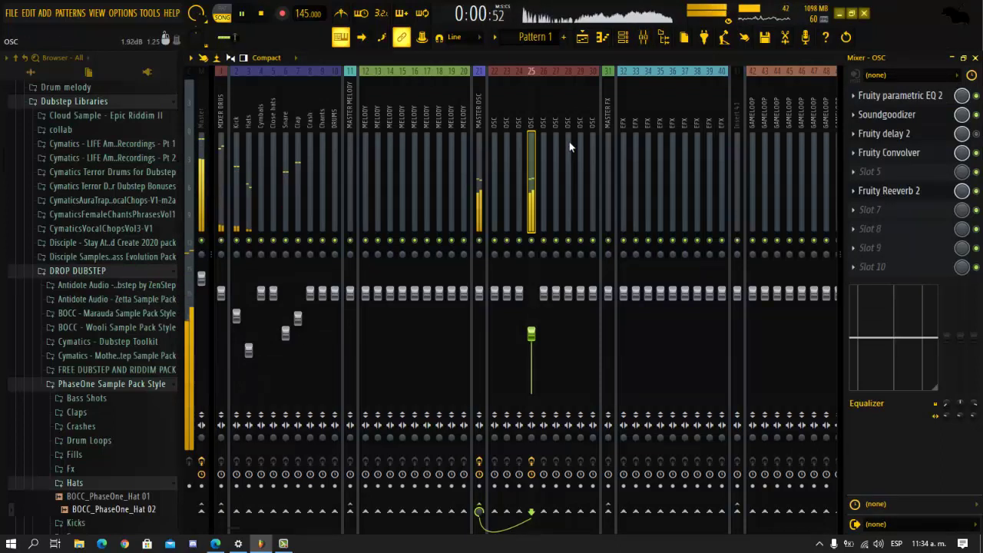
click(623, 36)
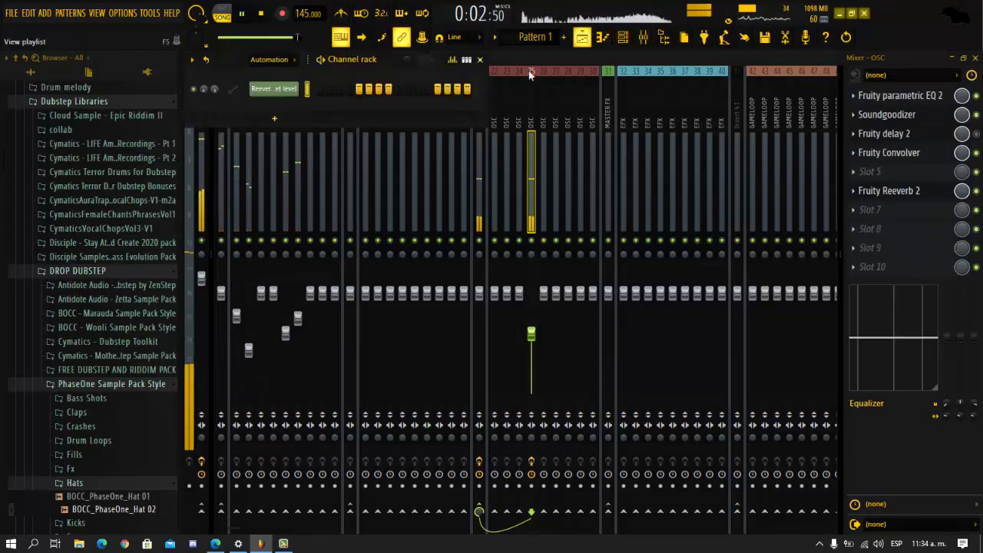
click(269, 59)
click(286, 73)
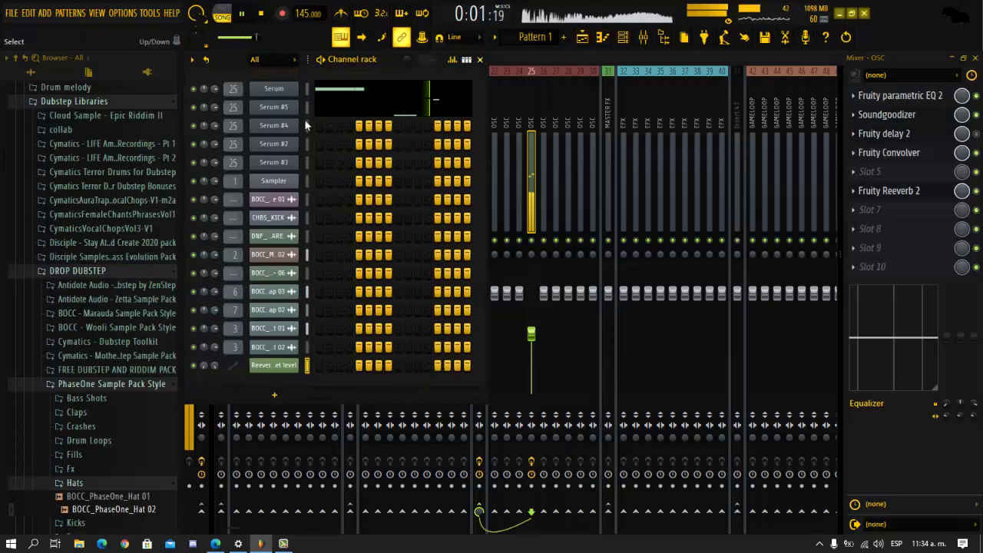
key(space)
Compare the Serum #5 and Serum patches by playing notes through each, and close the synth window
click(286, 107)
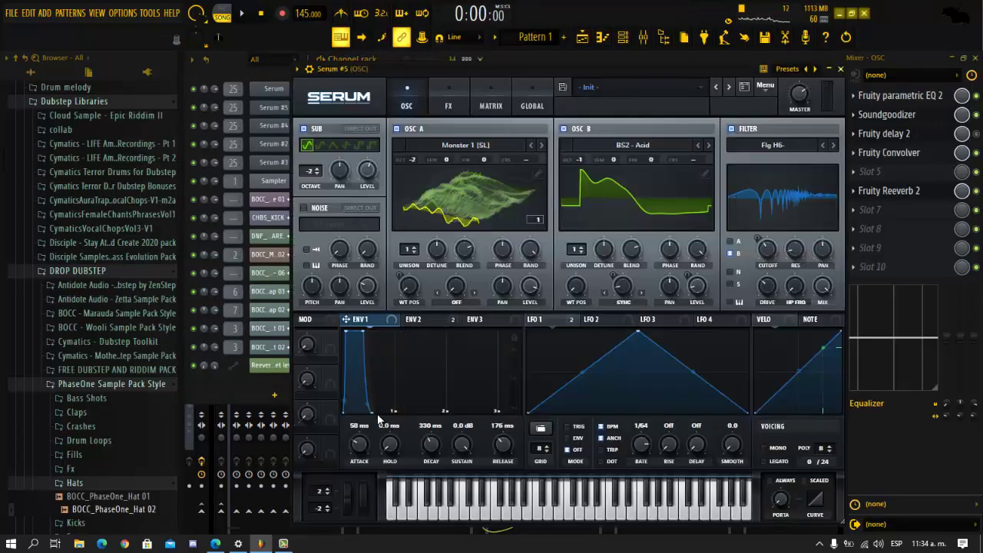
click(268, 93)
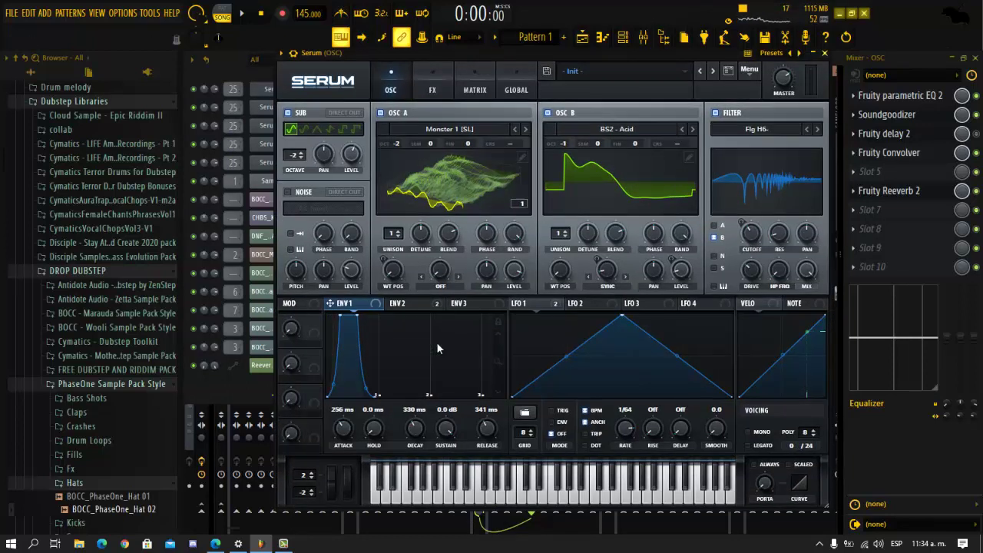
key(c)
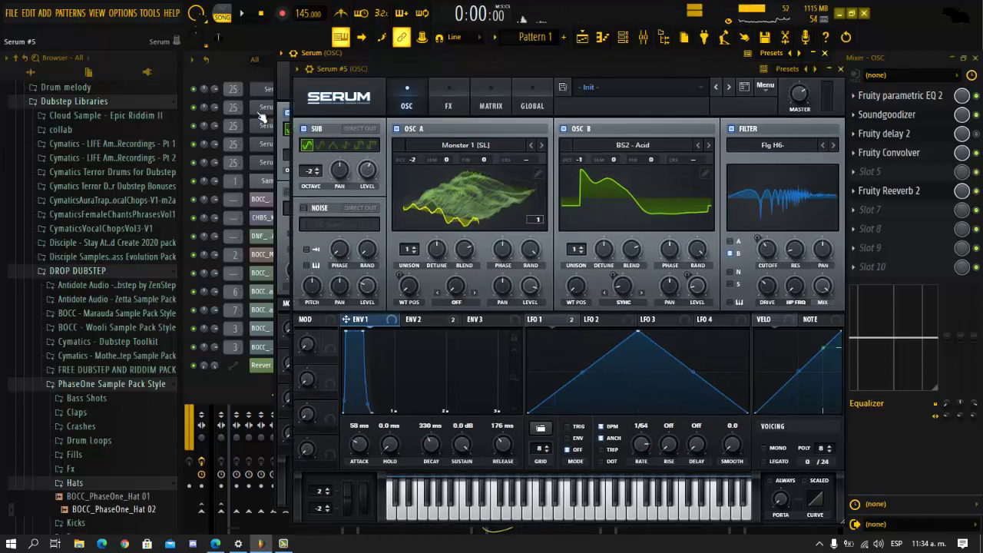
click(261, 113)
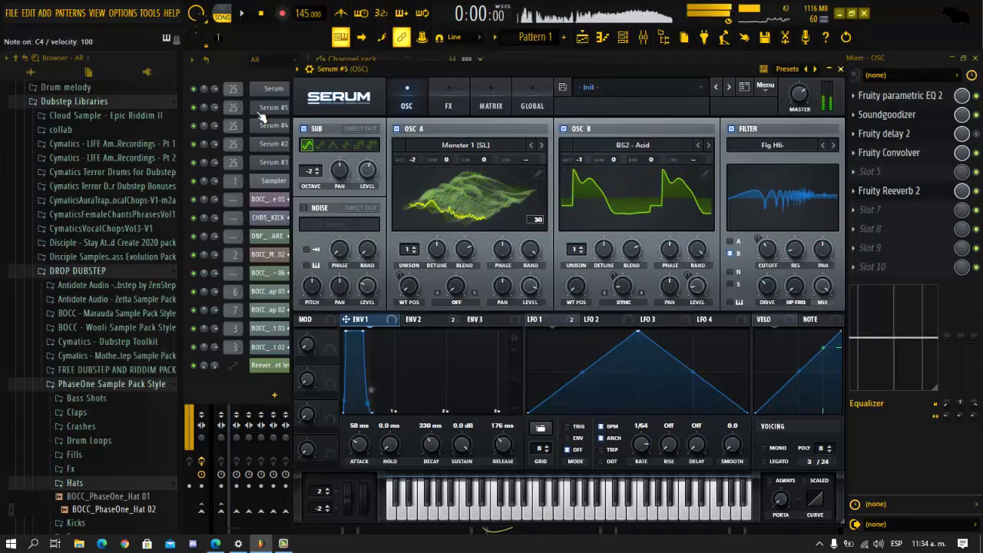
click(839, 69)
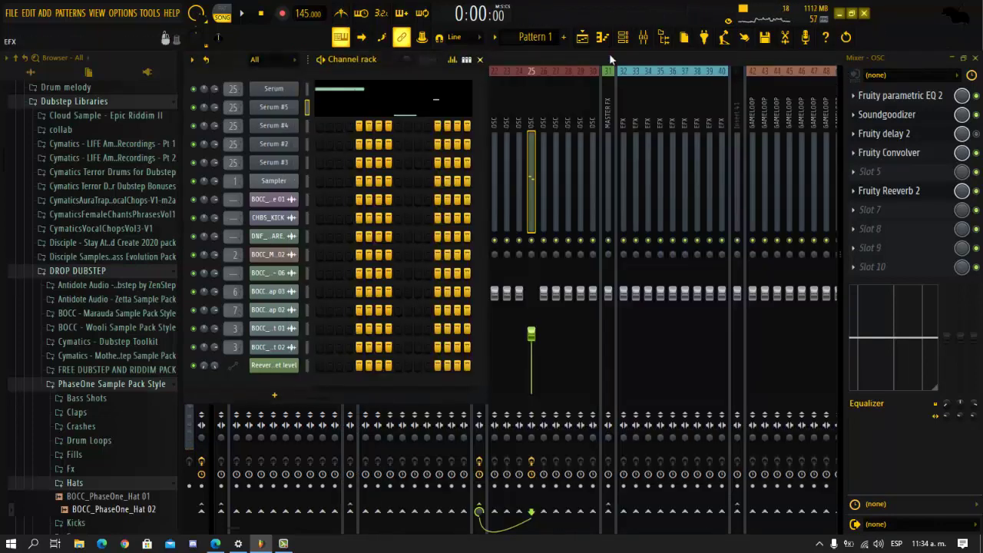
Play the arrangement while viewing the piano roll notes of Serum #5 and then of the first Serum
key(space)
click(436, 115)
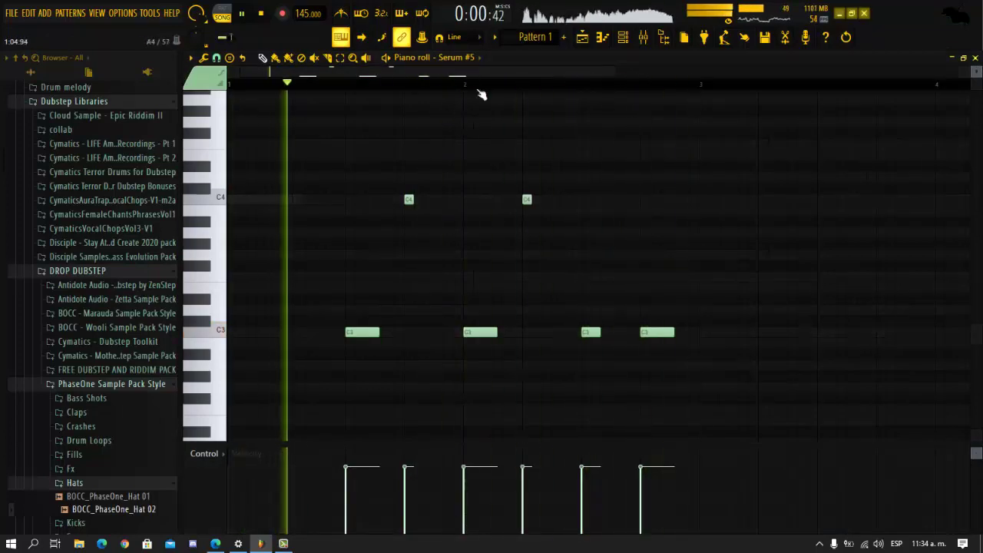
click(625, 40)
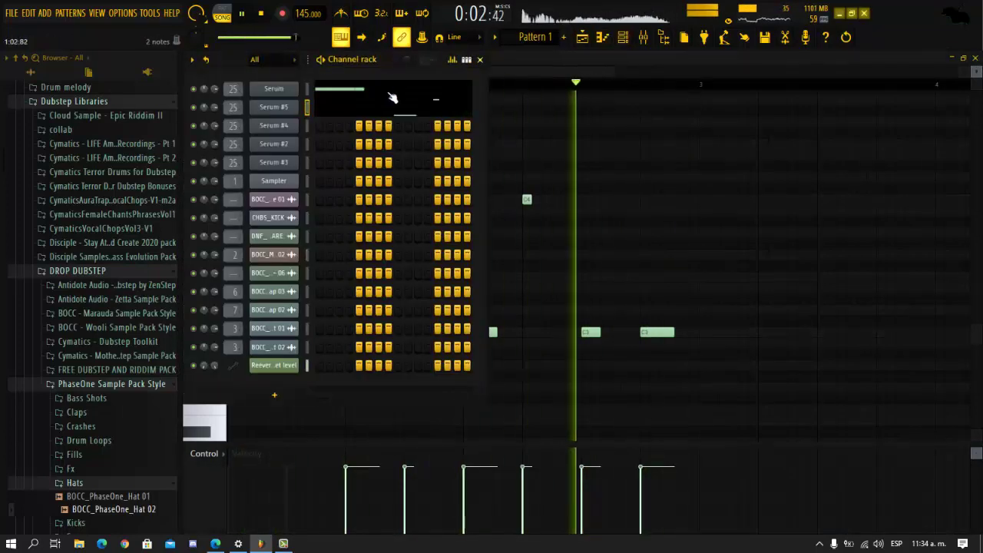
click(391, 97)
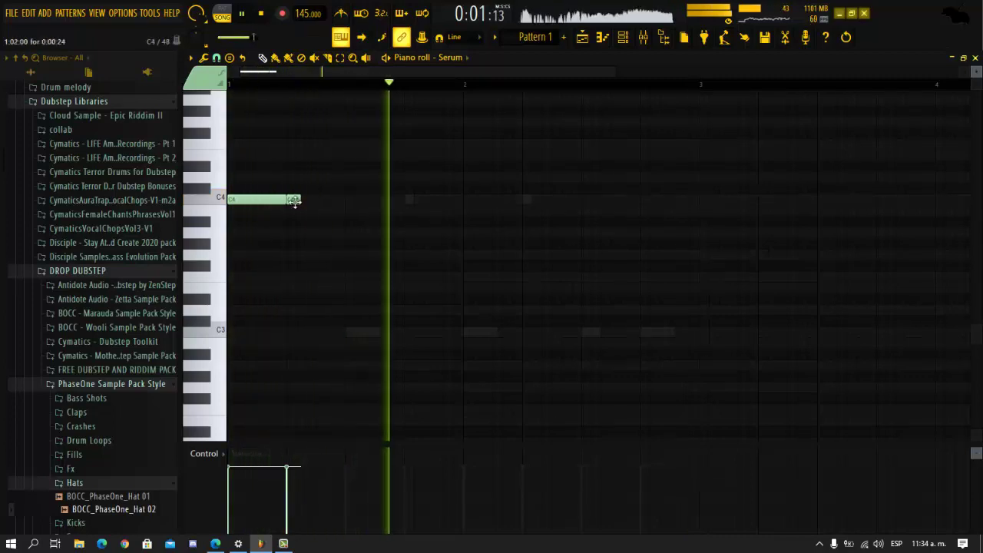
Lengthen Serum's second C4 note to just before beat 3 of bar 1 and replay the arrangement
key(space)
drag(296, 200, 340, 202)
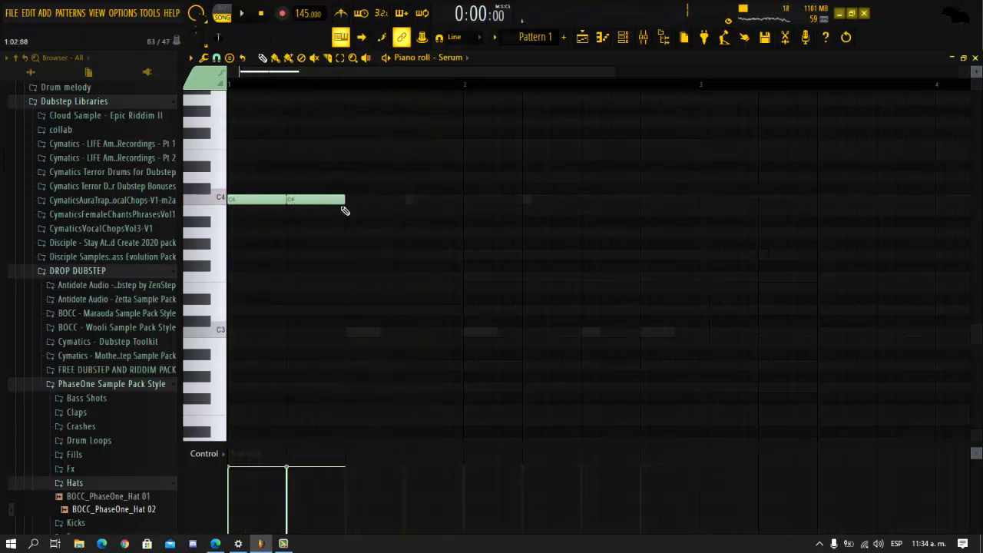
key(space)
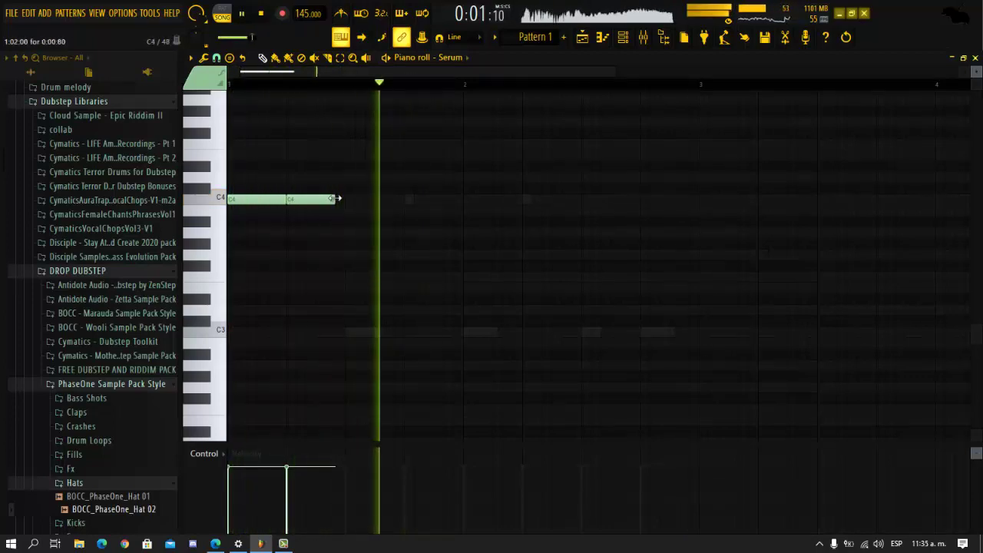
Shorten Serum's second C4 note to a quarter beat, return to the playlist, and stop playback
drag(336, 197, 301, 200)
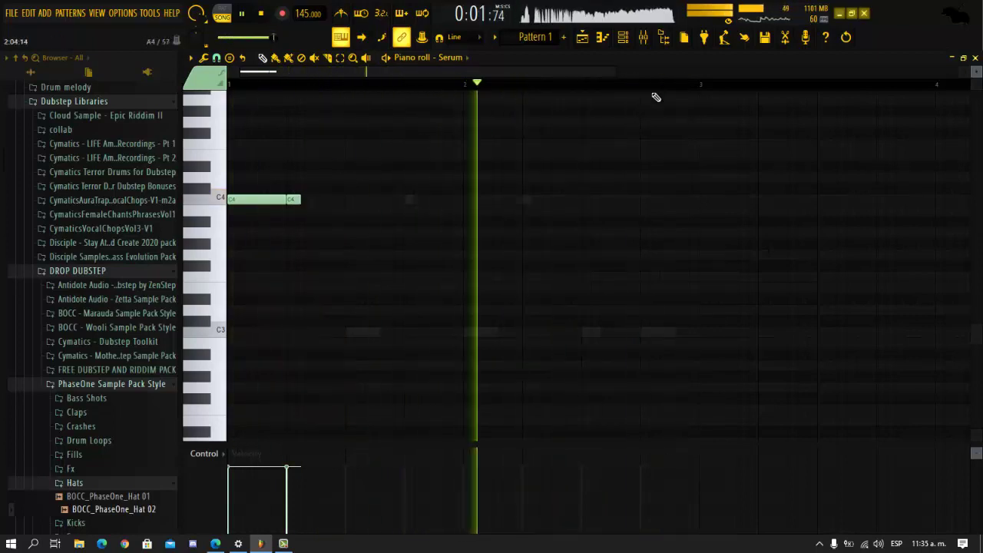
click(594, 44)
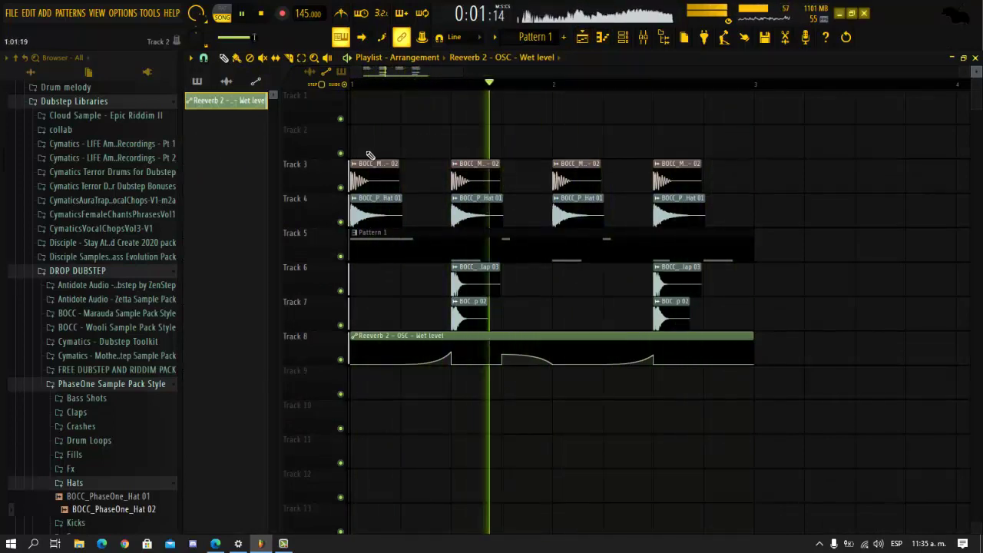
key(space)
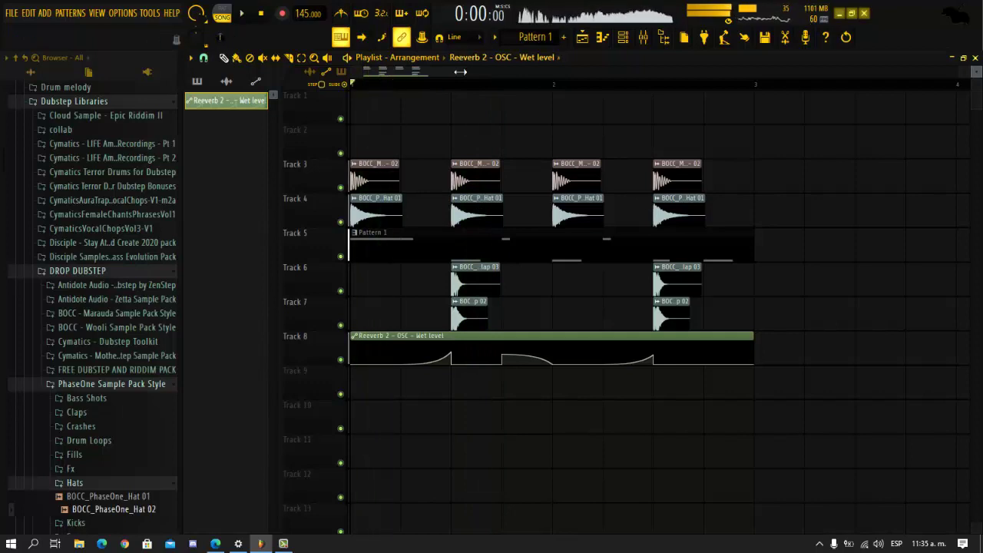
drag(460, 71, 582, 121)
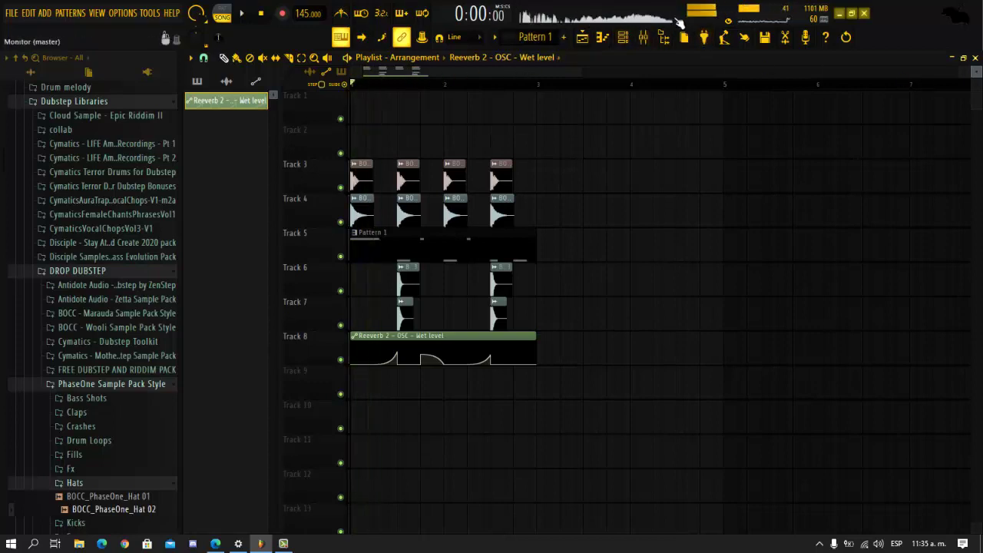
Review the iZotope Ozone 7 Equalizer and Maximizer settings on the Master track, dismissing their preset managers
click(644, 38)
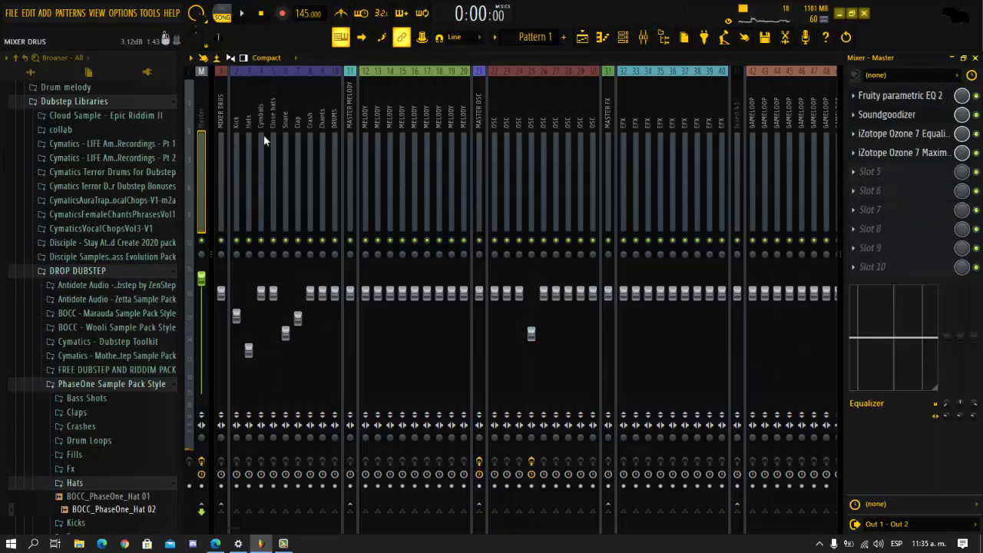
click(914, 138)
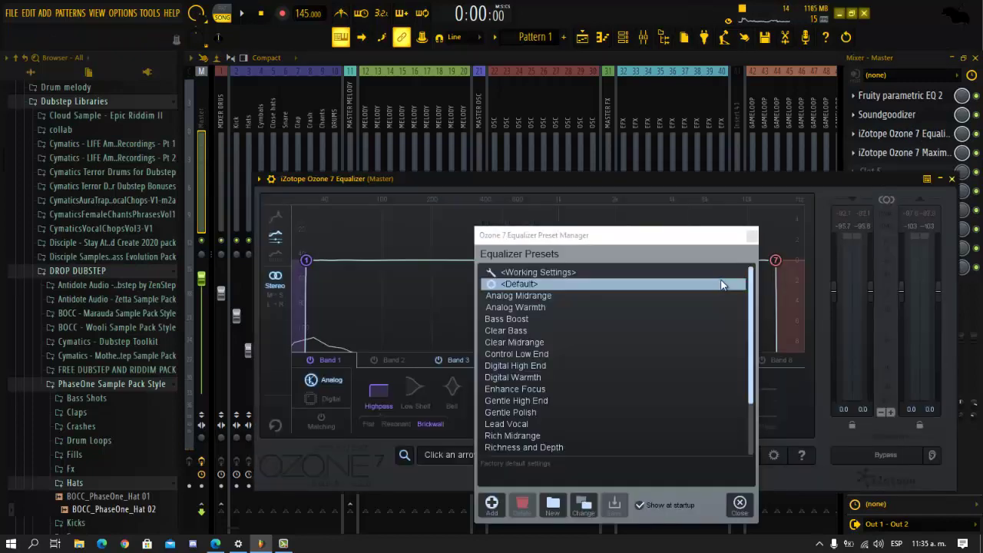
click(753, 236)
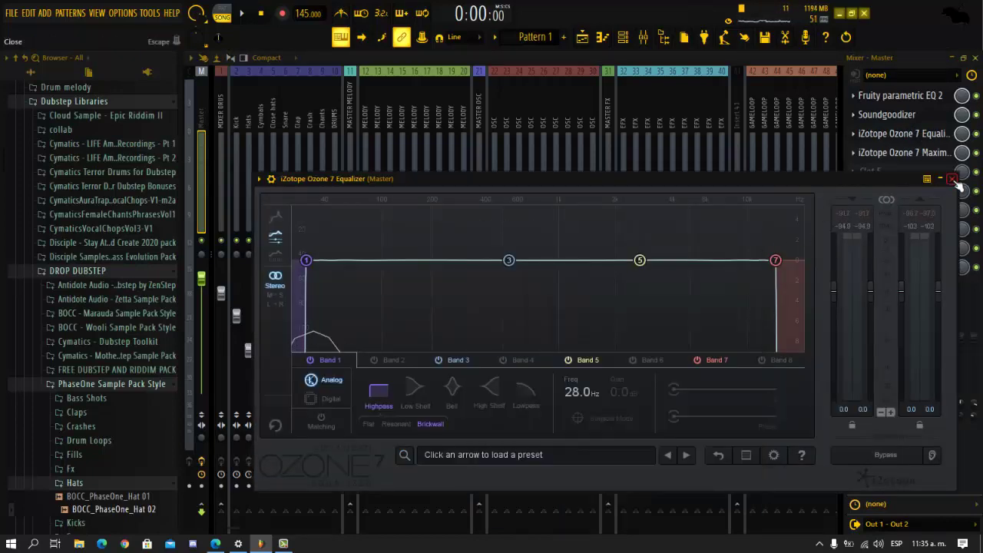
click(955, 188)
click(962, 47)
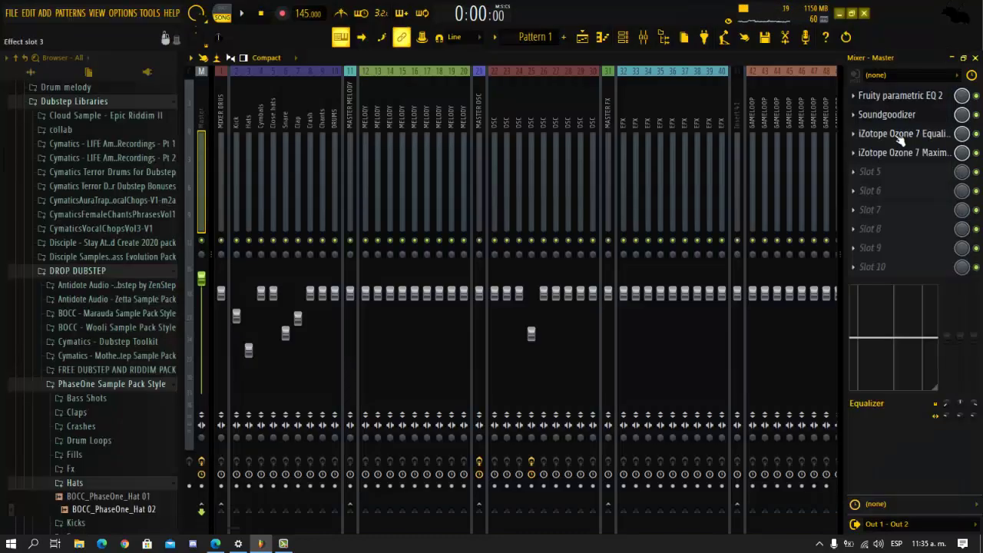
click(897, 152)
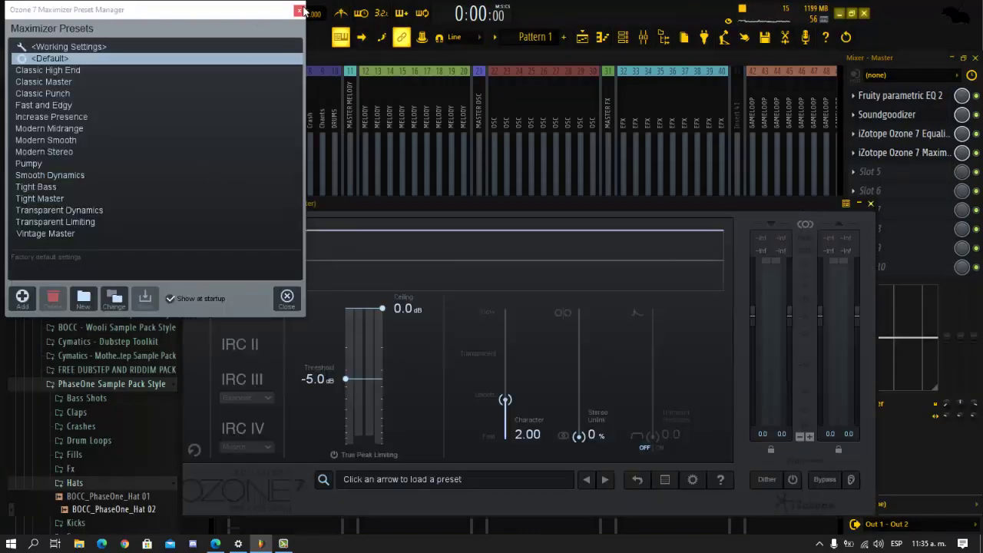
click(299, 10)
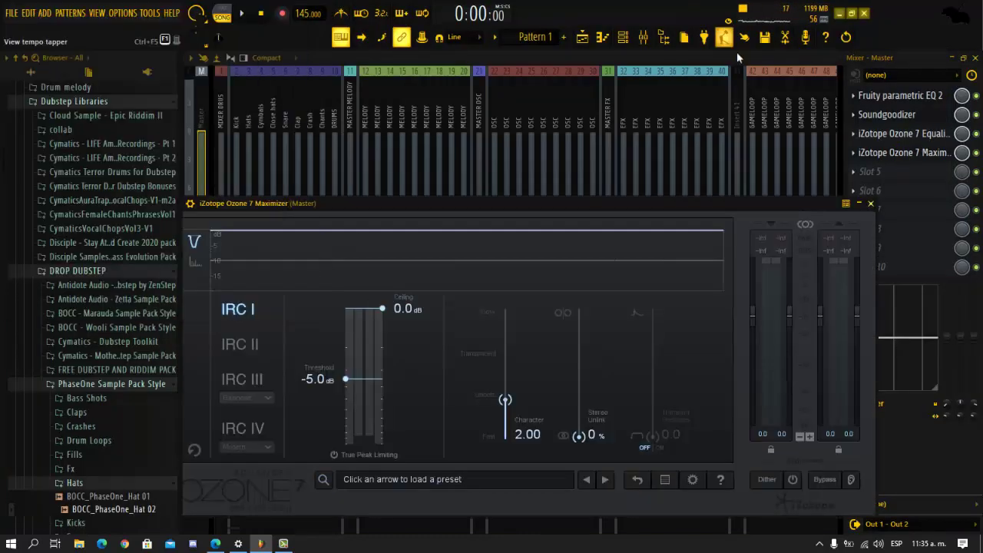
Inspect the Master track's Fruity parametric EQ 2 curve and Soundgoodizer setting, closing the Soundgoodizer
click(894, 95)
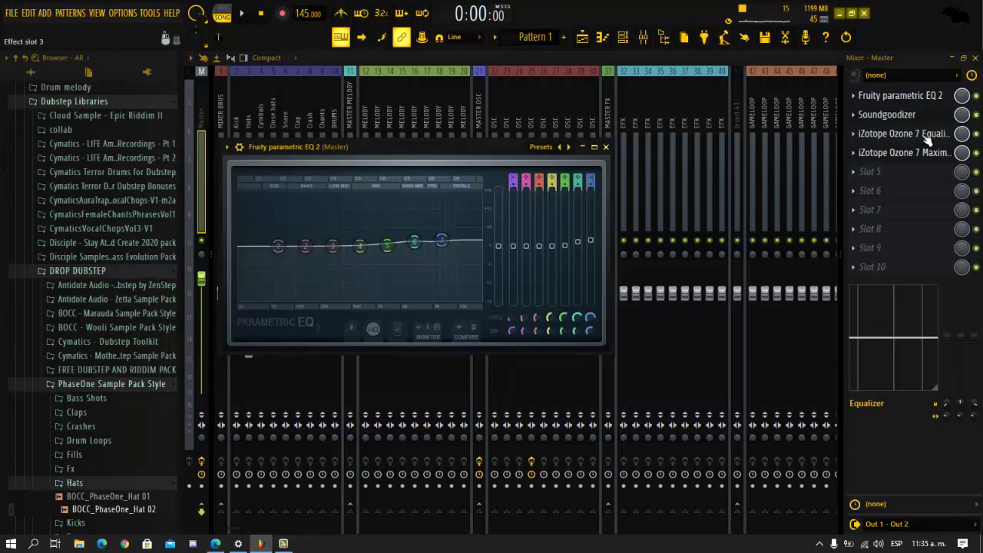
click(884, 114)
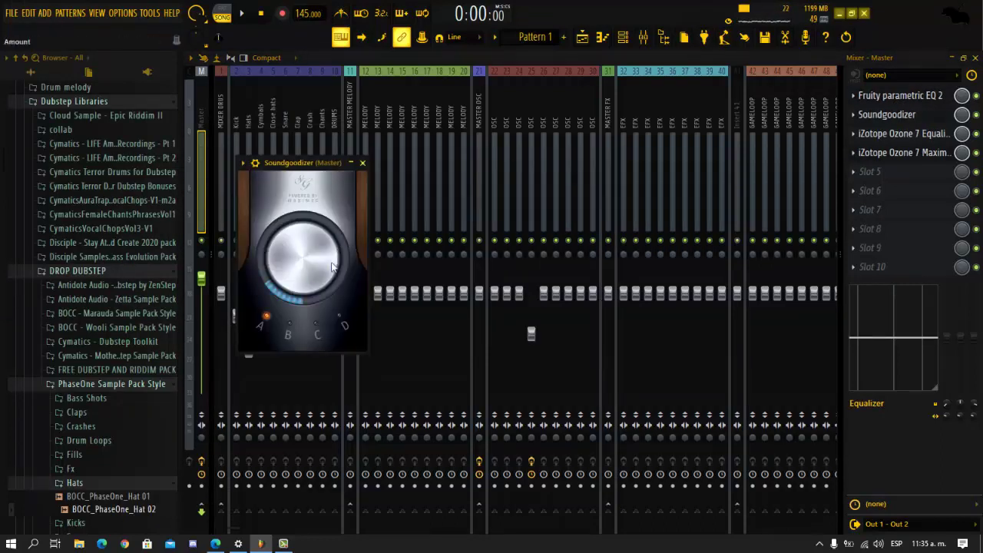
click(363, 165)
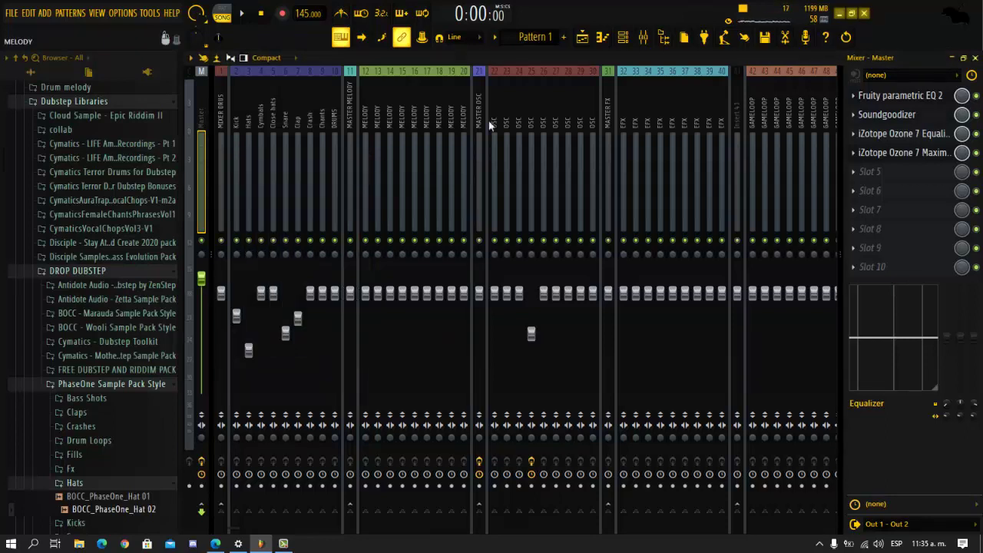
Check the effects on OSC track 25 and the Gross Beat on MASTER OSC, and close Gross Beat and the mixer
drag(195, 113, 519, 121)
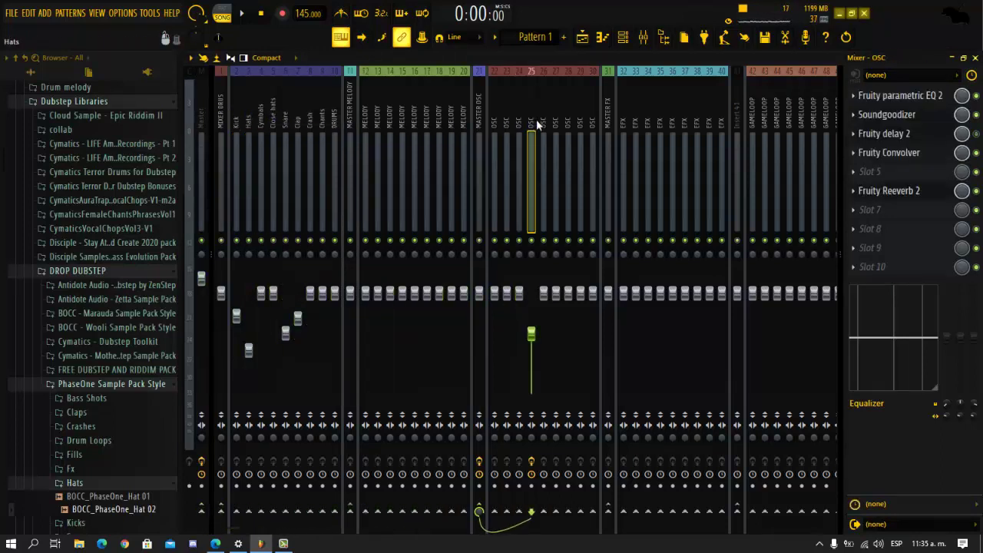
click(482, 108)
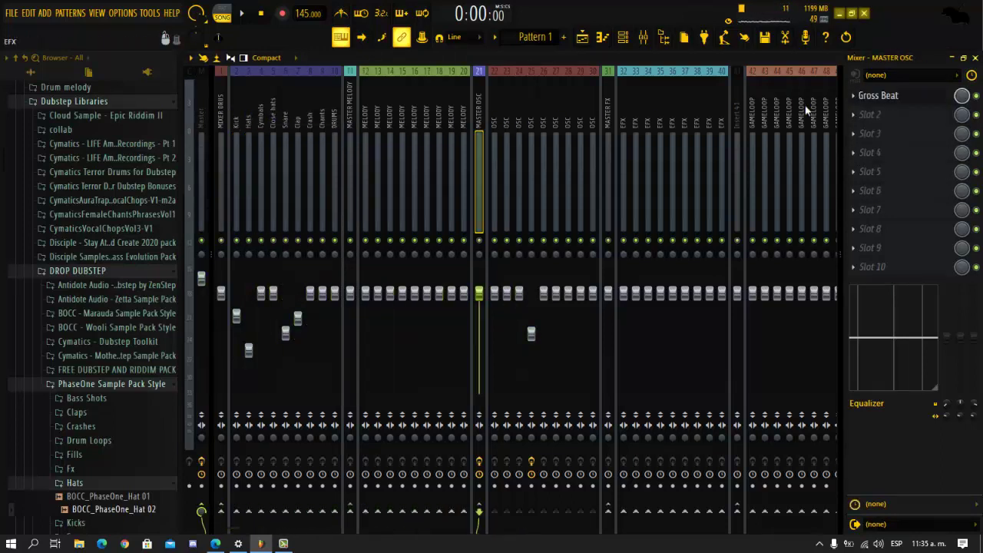
click(883, 98)
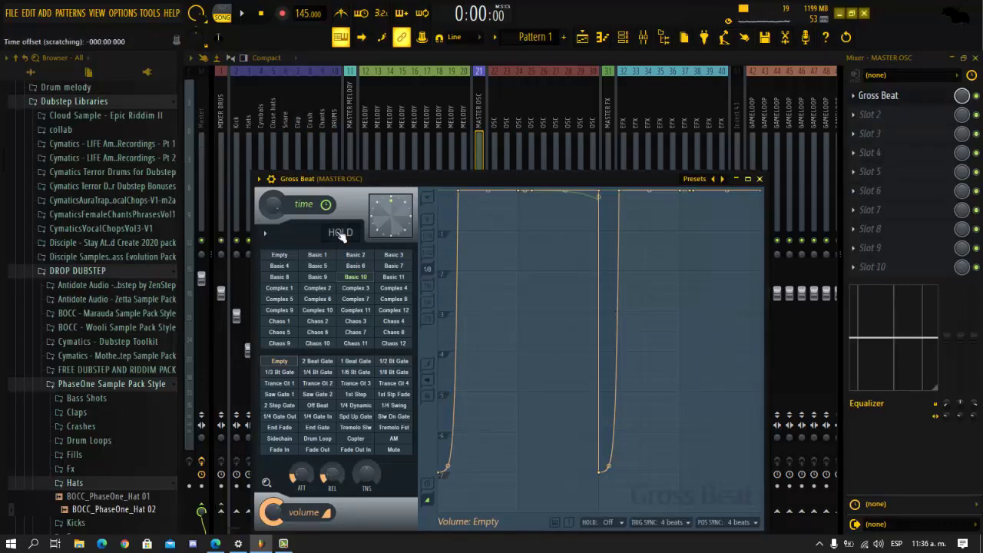
click(759, 179)
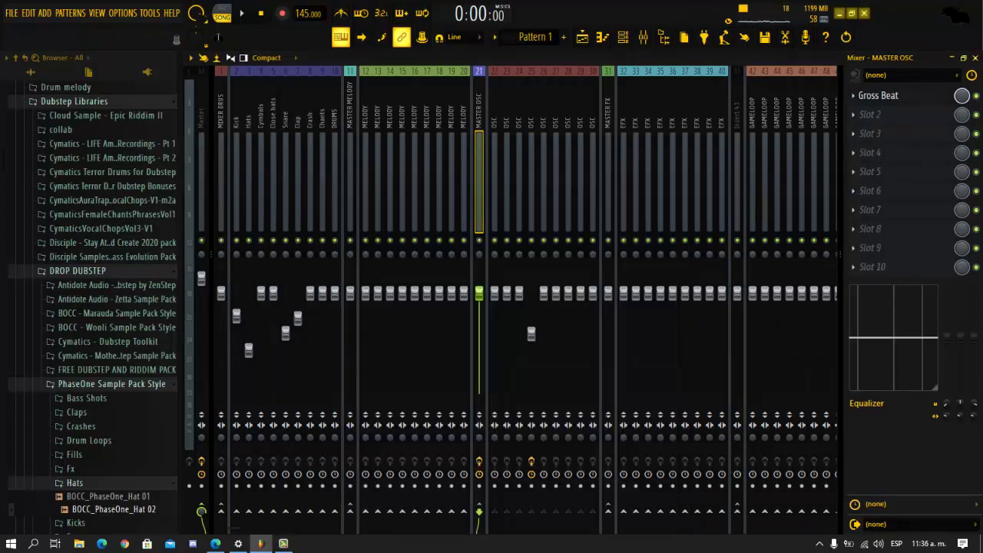
click(975, 59)
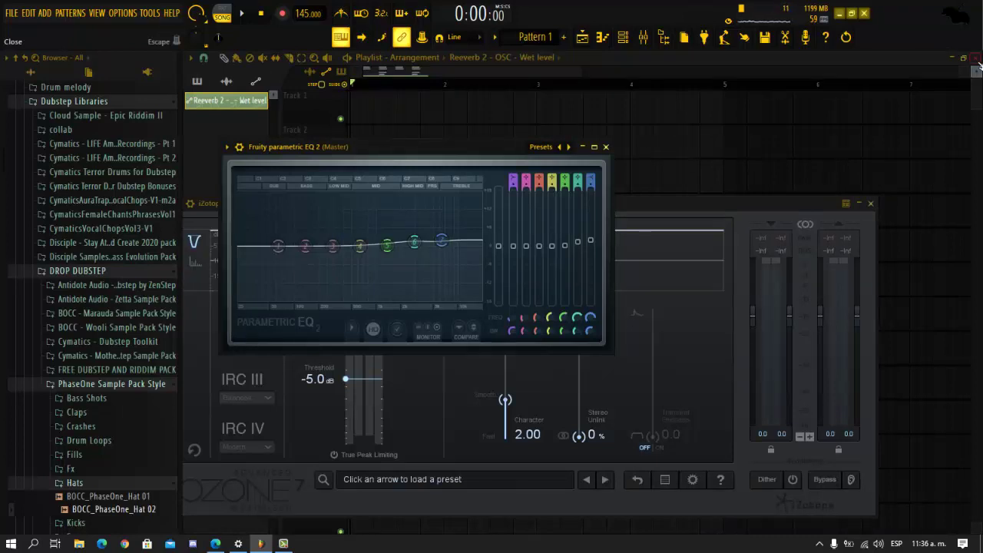